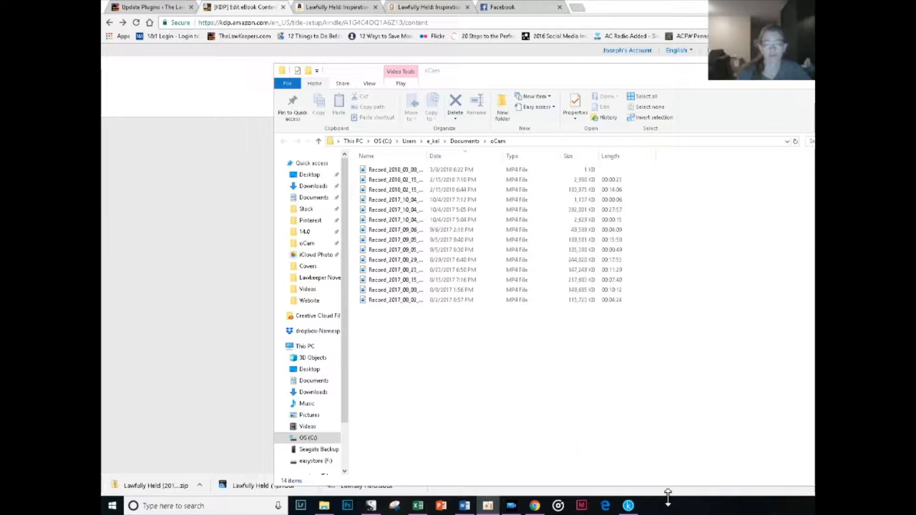
Switch to Kindle Create and search the computer for Kindle.
{"action": "left_click", "coordinate": [630, 507]}
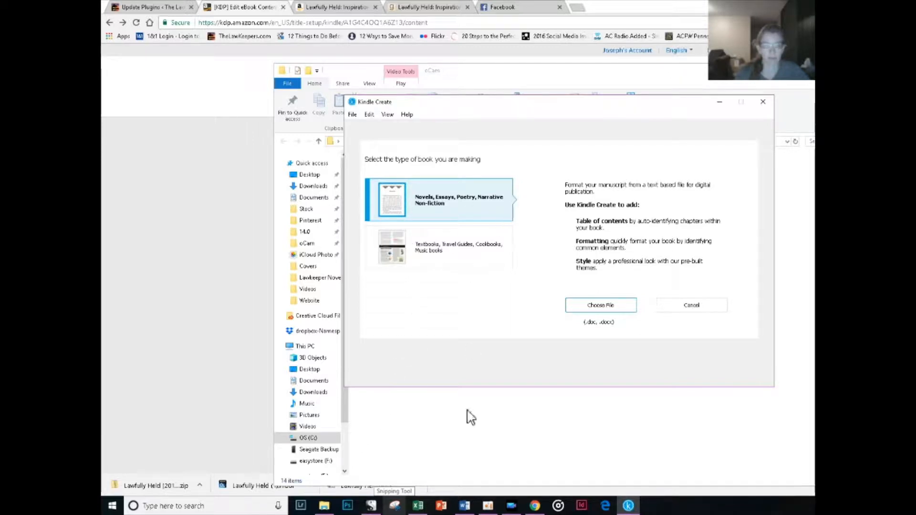
{"action": "left_click", "coordinate": [147, 507]}
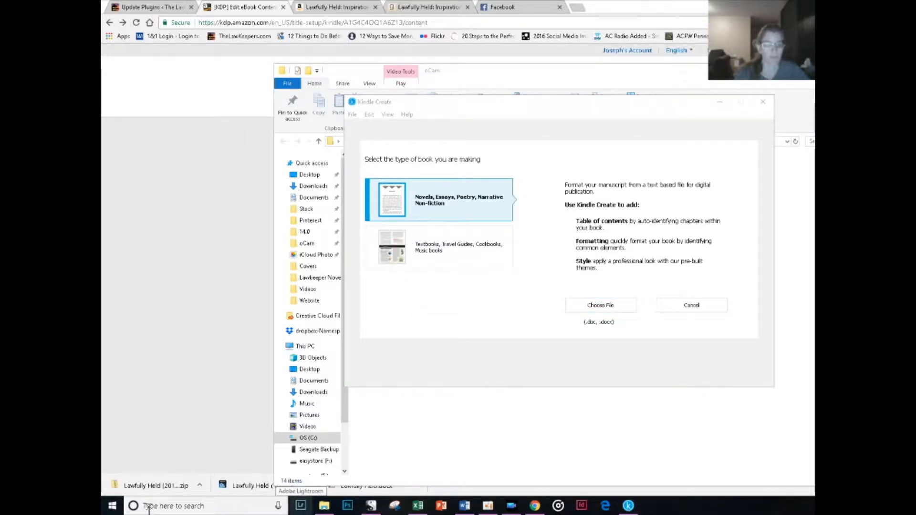
{"action": "type", "text": "Kind"}
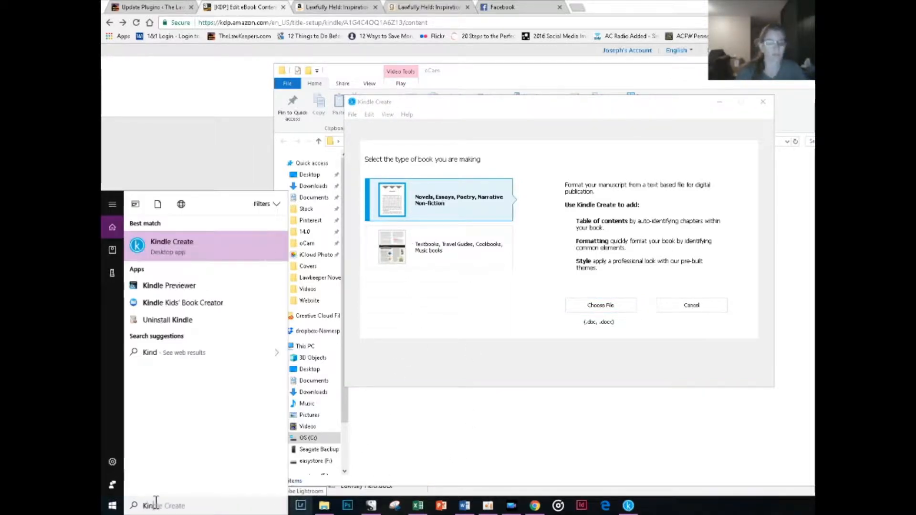
{"action": "type", "text": "le"}
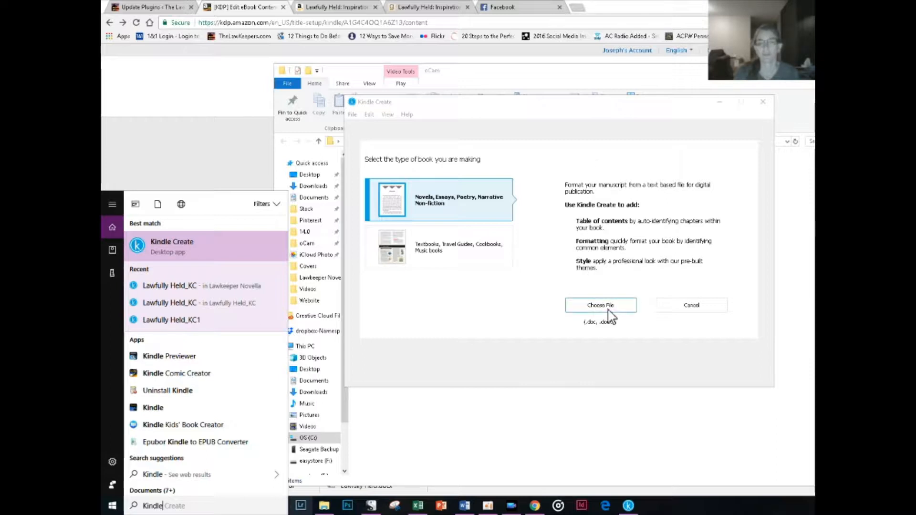
Import the Word document "Lawfully Held" from the Lawkeeper Novella folder as a novel and continue past the import introduction.
{"action": "left_click", "coordinate": [623, 315]}
{"action": "left_click", "coordinate": [623, 315]}
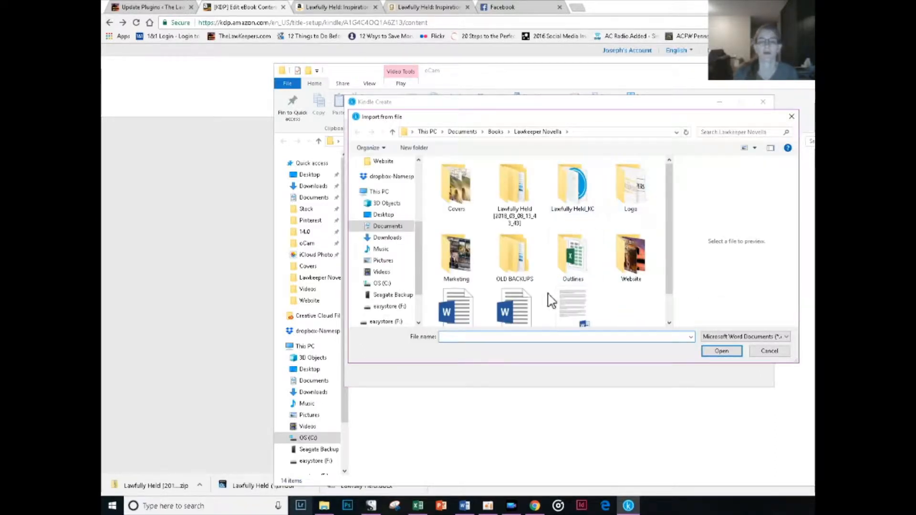
{"action": "left_click_drag", "start_coordinate": [671, 227], "coordinate": [671, 303]}
{"action": "left_click", "coordinate": [516, 281]}
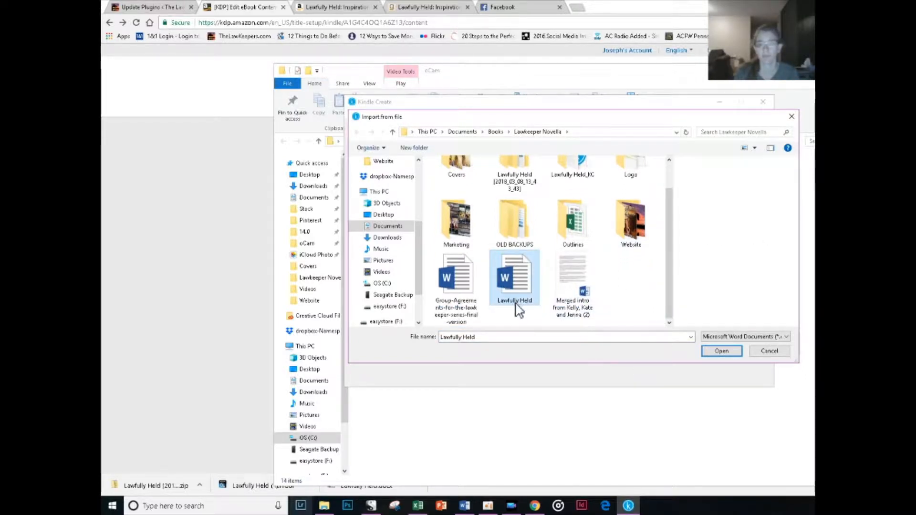
{"action": "left_click", "coordinate": [721, 354]}
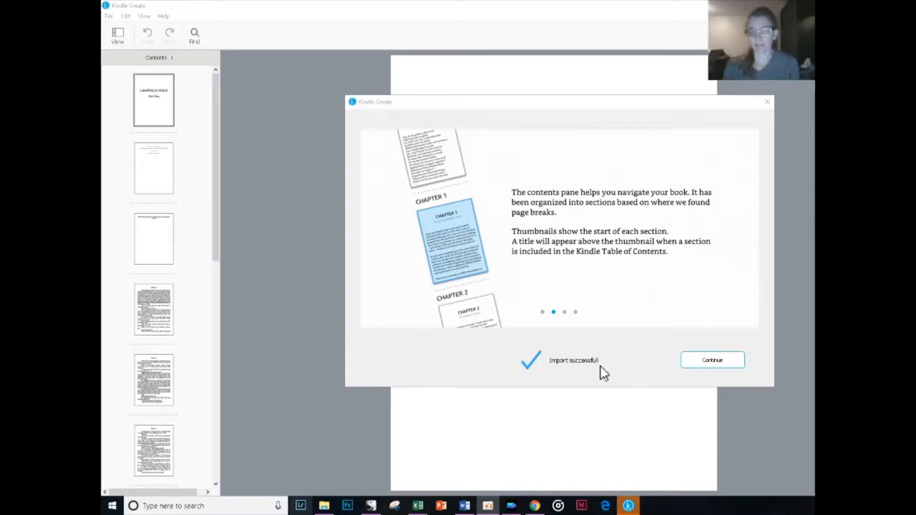
{"action": "left_click", "coordinate": [710, 365]}
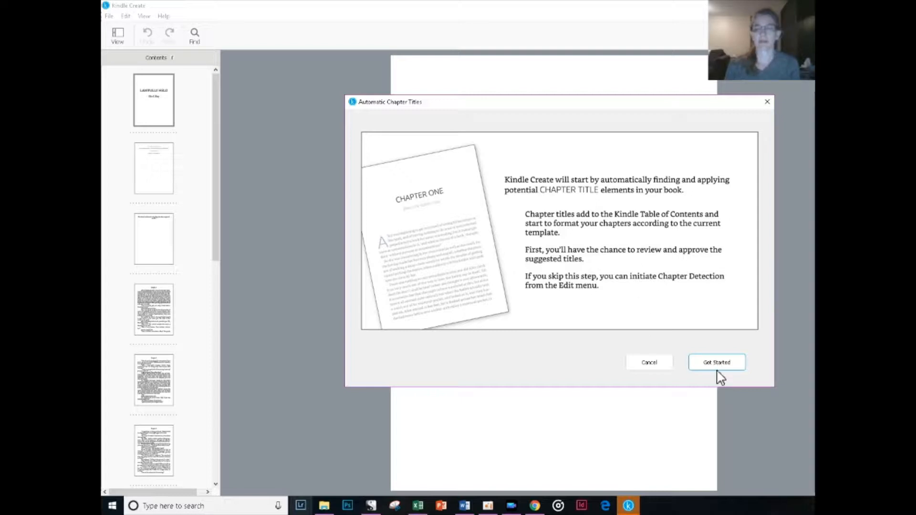
Start the automatic chapter title detection and move the suggested titles dialog over the page preview.
{"action": "left_click", "coordinate": [717, 364]}
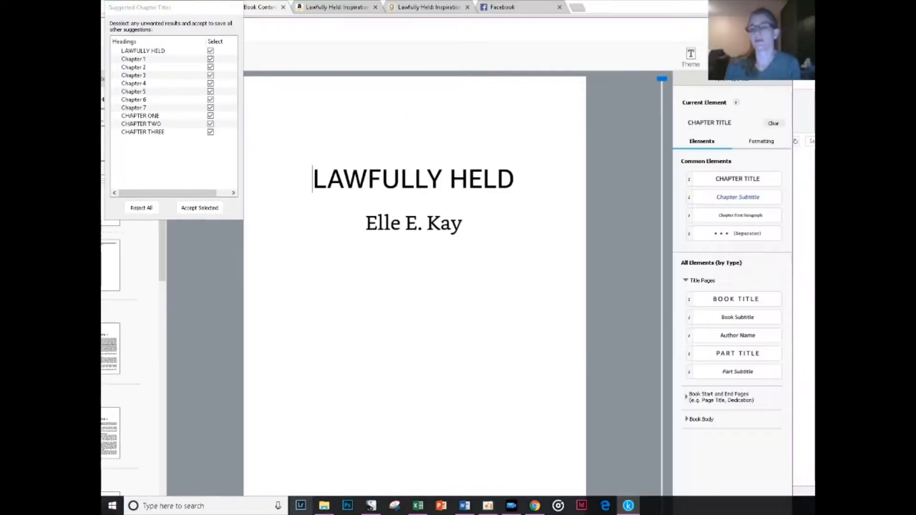
{"action": "left_click_drag", "start_coordinate": [794, 247], "coordinate": [675, 239]}
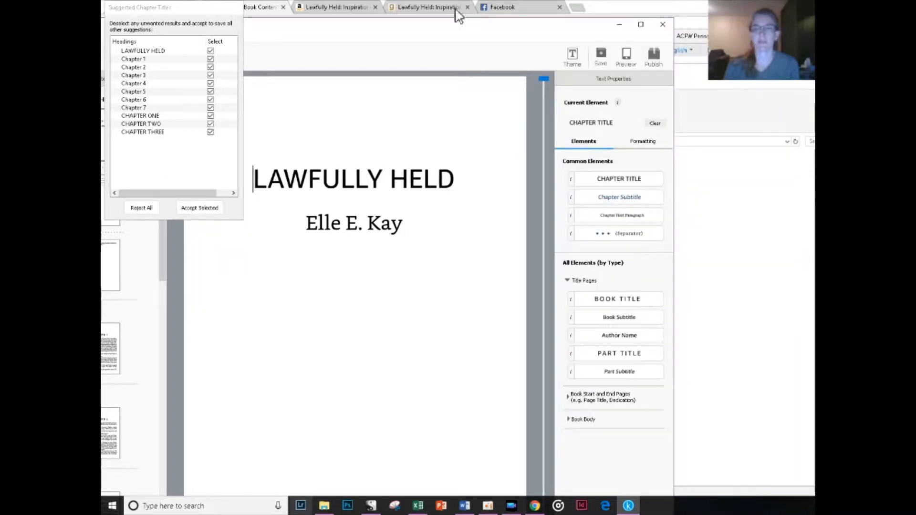
{"action": "double_click", "coordinate": [525, 37]}
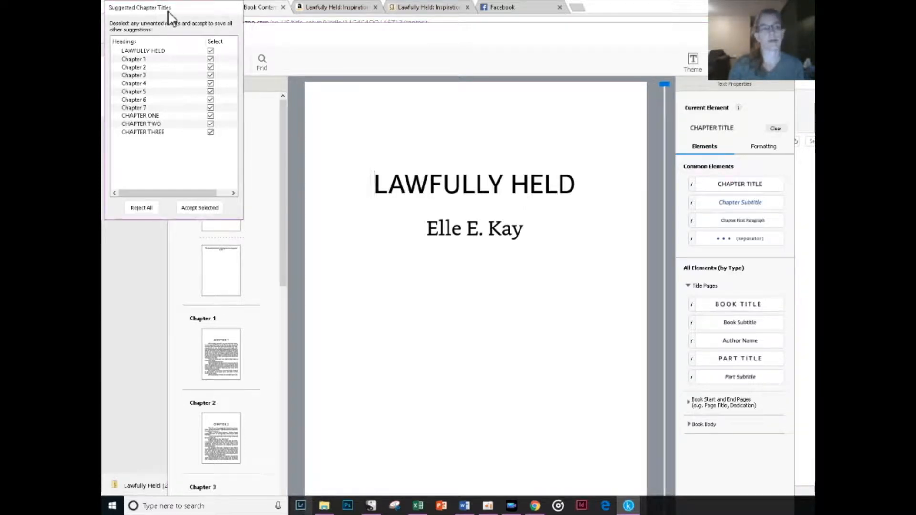
{"action": "left_click_drag", "start_coordinate": [160, 15], "coordinate": [488, 232]}
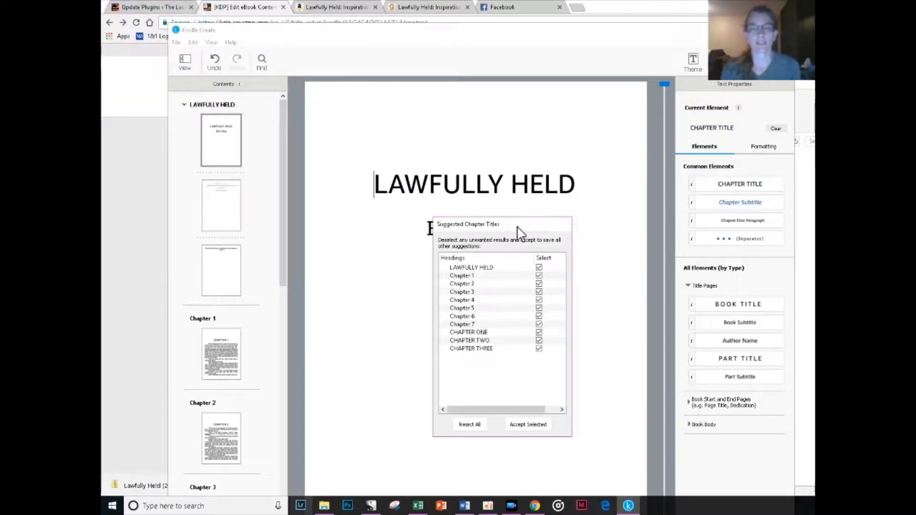
{"action": "left_click_drag", "start_coordinate": [520, 229], "coordinate": [544, 229]}
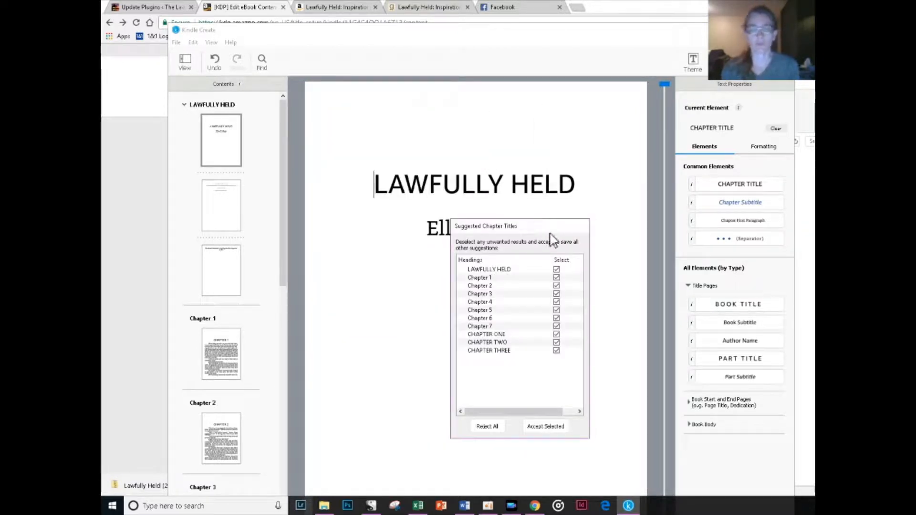
Deselect LAWFULLY HELD, CHAPTER ONE, CHAPTER TWO and CHAPTER THREE in the suggested chapter titles and accept the remaining ones.
{"action": "left_click", "coordinate": [509, 270]}
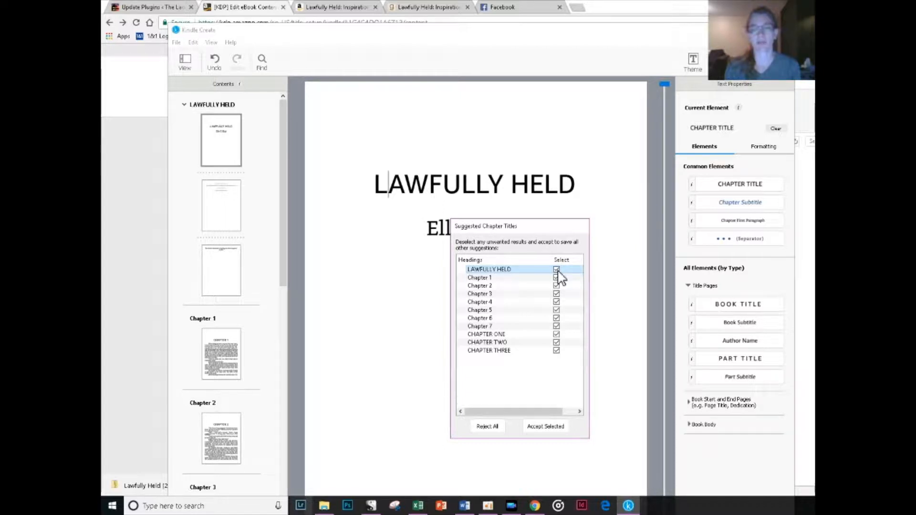
{"action": "left_click", "coordinate": [557, 270]}
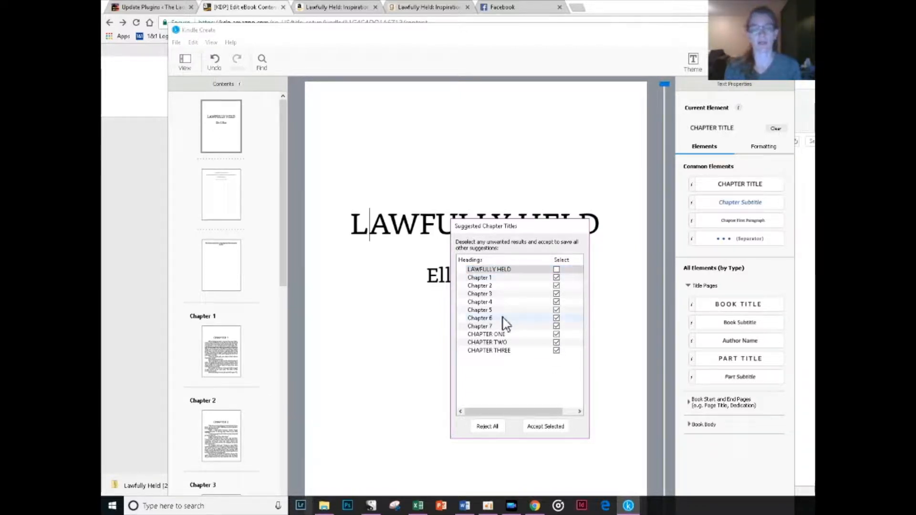
{"action": "left_click", "coordinate": [506, 335]}
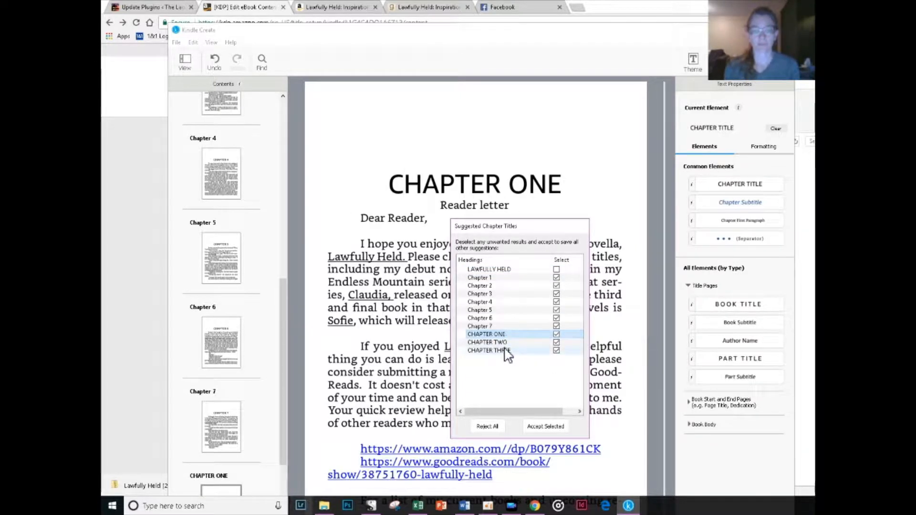
{"action": "left_click", "coordinate": [506, 343]}
{"action": "left_click", "coordinate": [507, 352]}
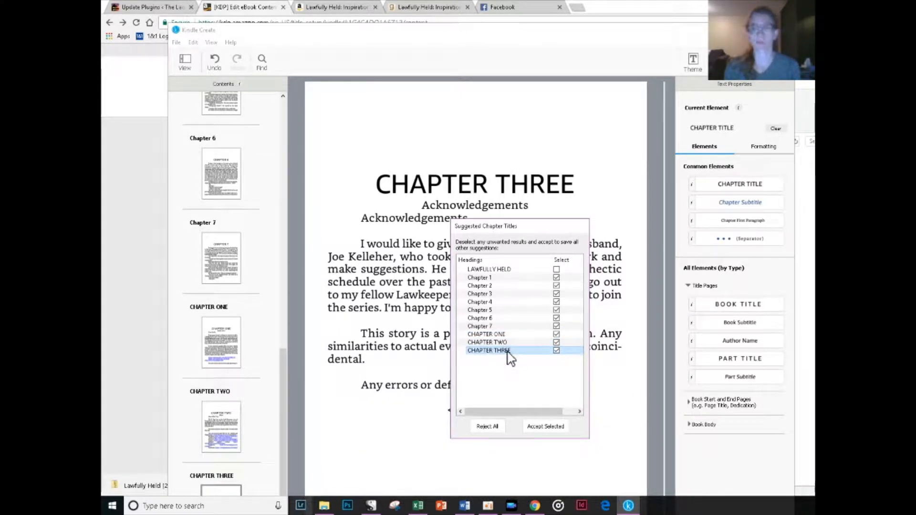
{"action": "left_click", "coordinate": [557, 335]}
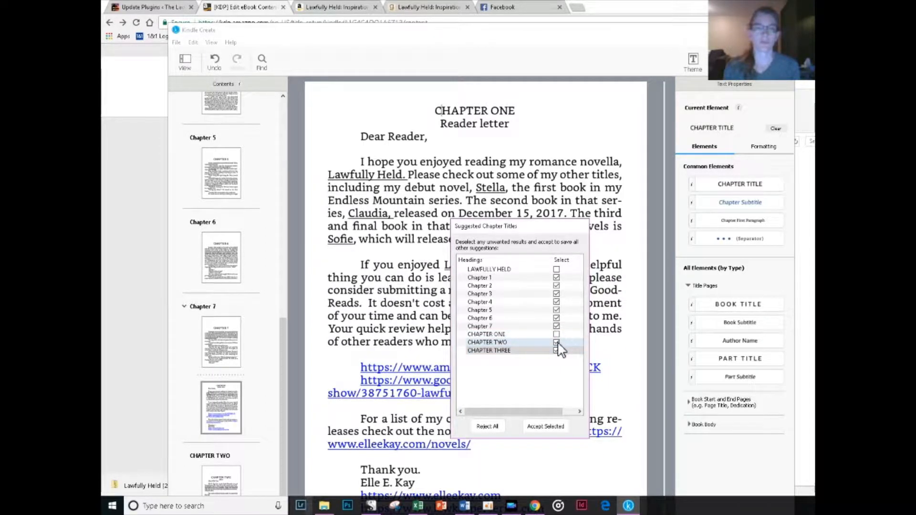
{"action": "left_click", "coordinate": [557, 343]}
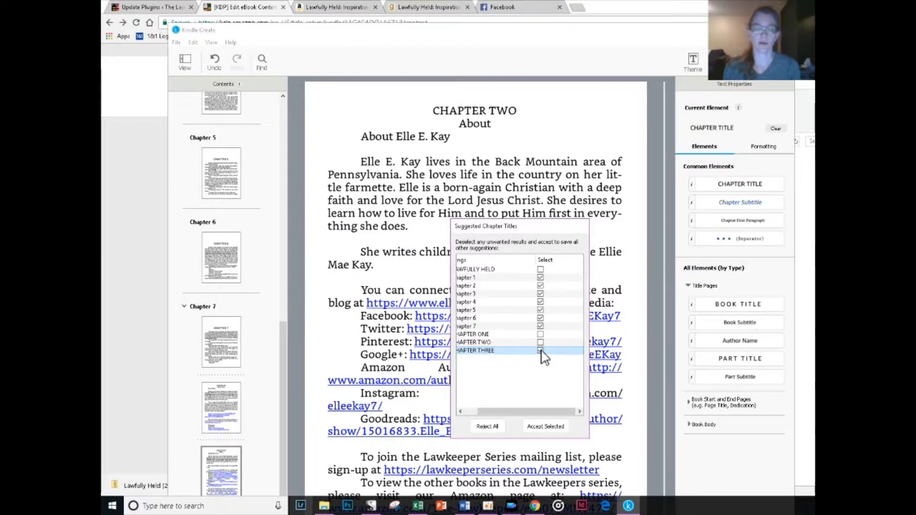
{"action": "left_click", "coordinate": [544, 352]}
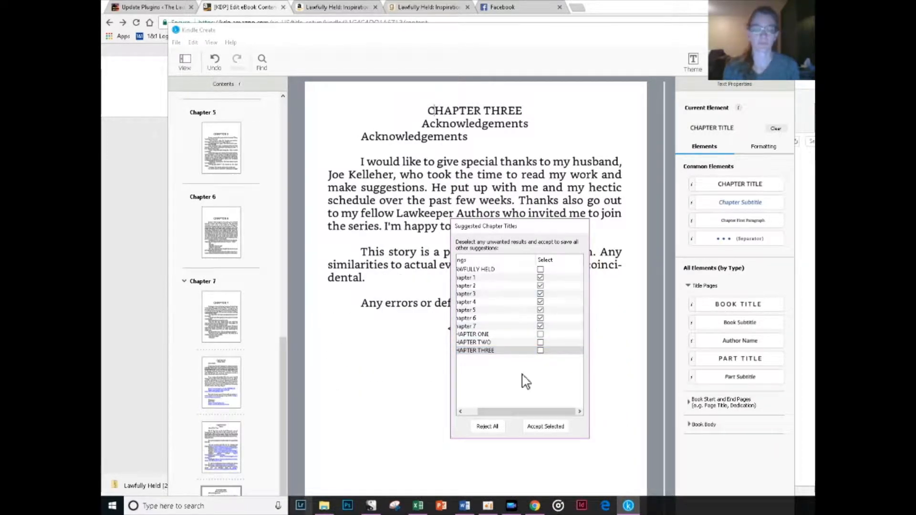
{"action": "left_click", "coordinate": [553, 427]}
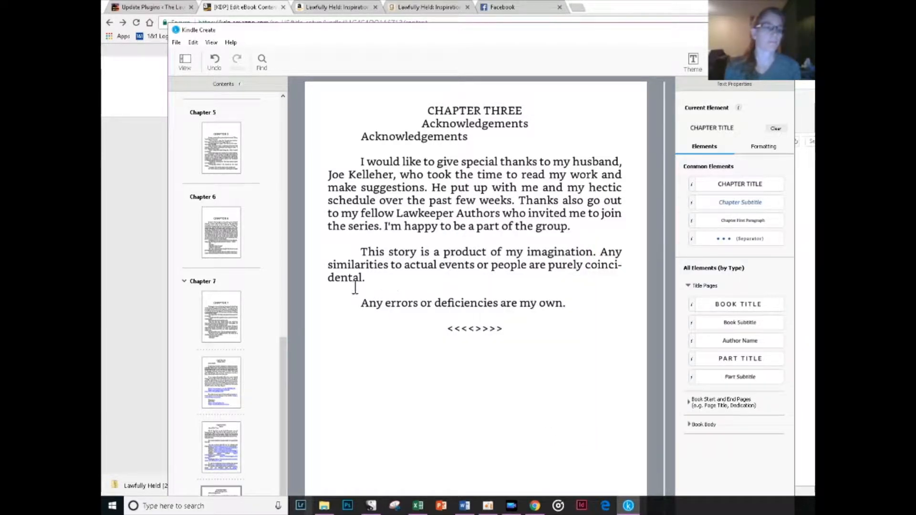
Look through the book's sections from Chapter 5 to the reader letter, author information and acknowledgements pages at the end.
{"action": "left_click", "coordinate": [228, 162]}
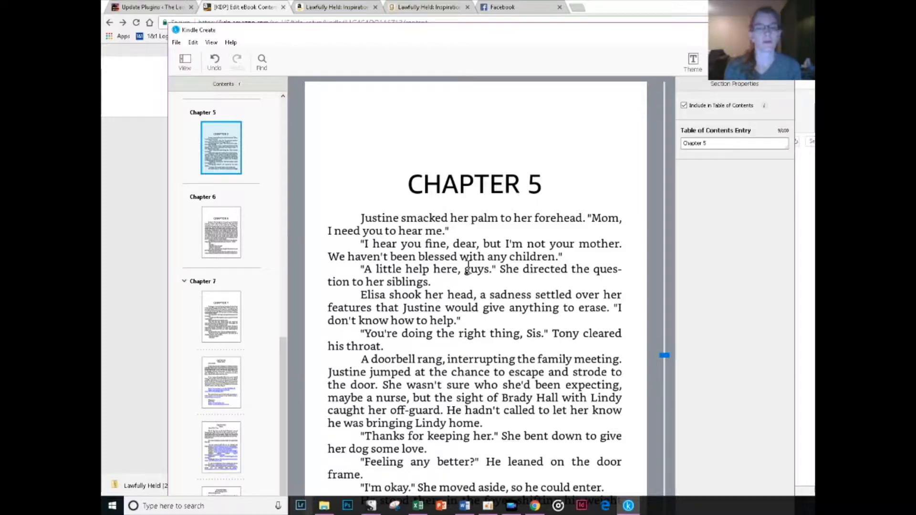
{"action": "scroll", "coordinate": [468, 266], "scroll_direction": "up", "scroll_amount": 15}
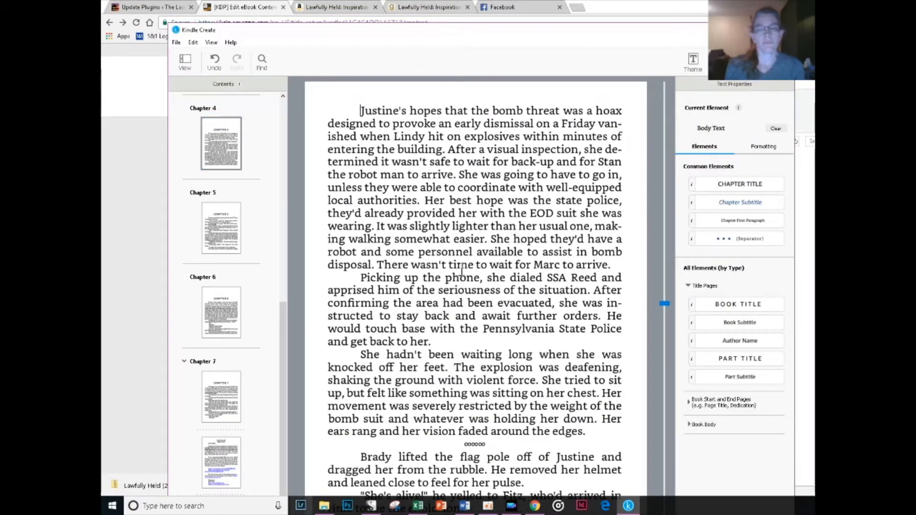
{"action": "scroll", "coordinate": [617, 252], "scroll_direction": "up", "scroll_amount": 5}
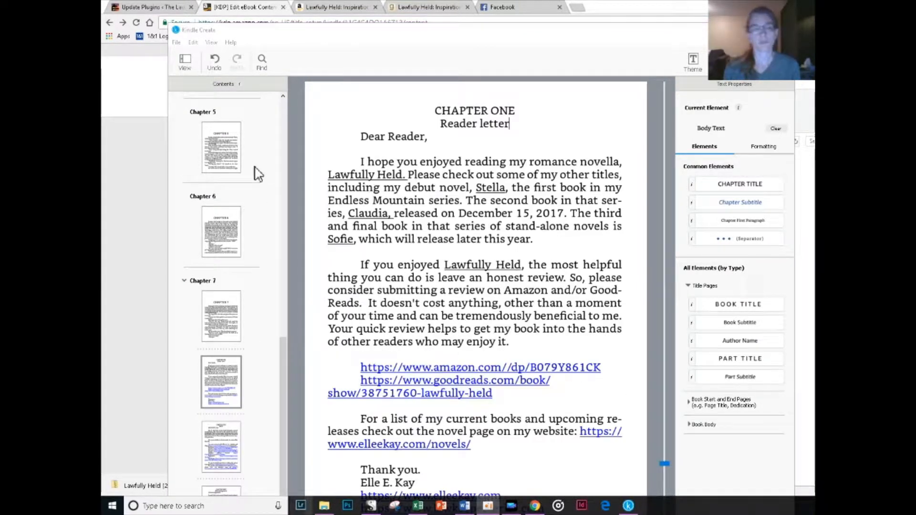
{"action": "left_click_drag", "start_coordinate": [285, 347], "coordinate": [282, 397]}
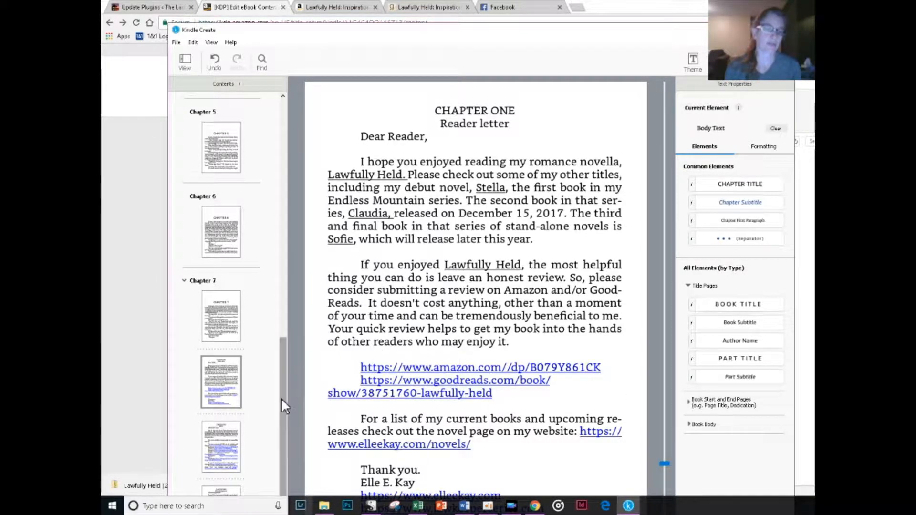
{"action": "left_click", "coordinate": [212, 369]}
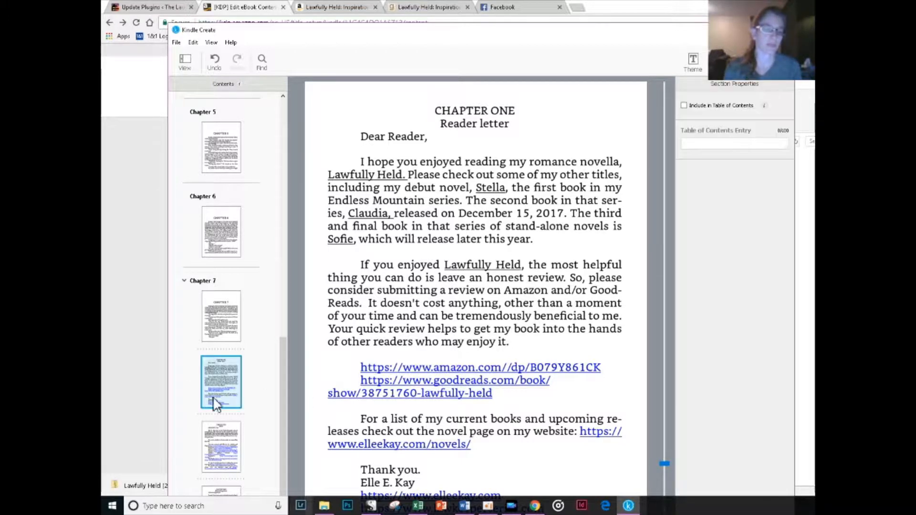
{"action": "left_click", "coordinate": [215, 431]}
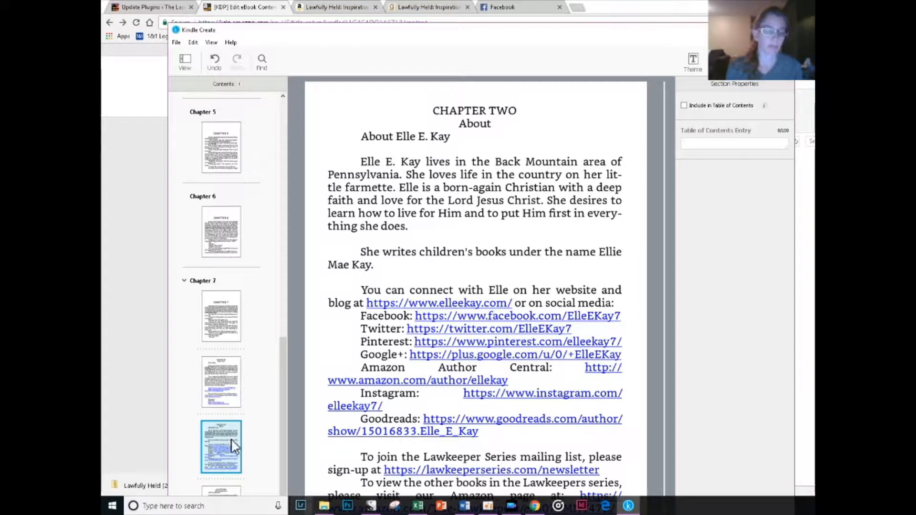
{"action": "left_click", "coordinate": [231, 490]}
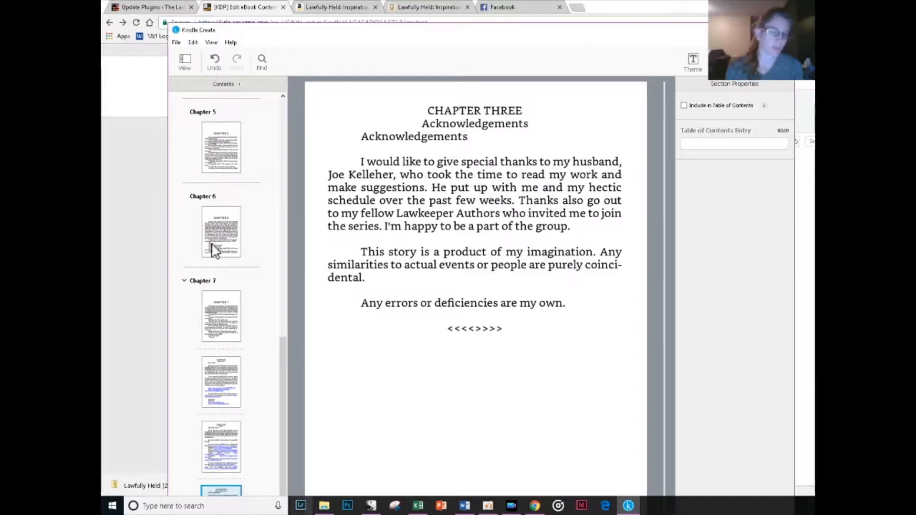
{"action": "left_click", "coordinate": [213, 296]}
Include the reader letter section in the table of contents as "Reader Letter" and delete the two heading lines above "Dear Reader,".
{"action": "left_click", "coordinate": [227, 368]}
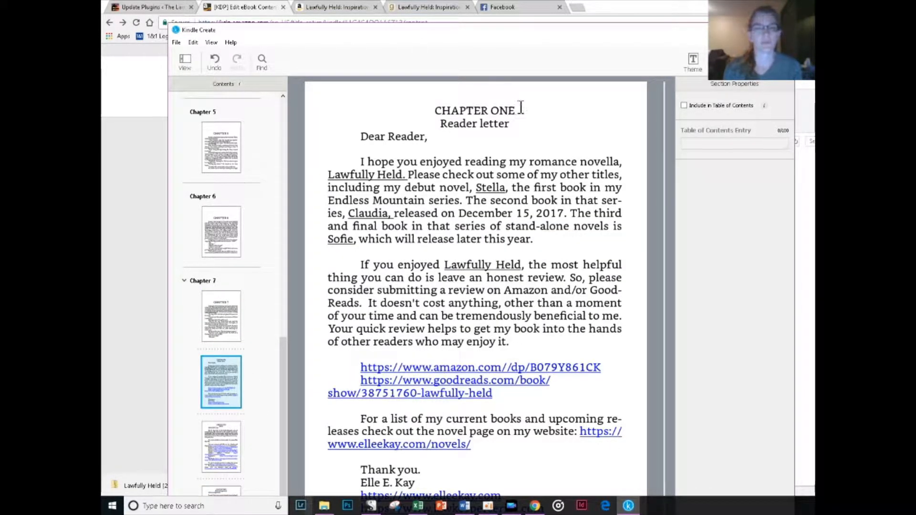
{"action": "left_click", "coordinate": [685, 106]}
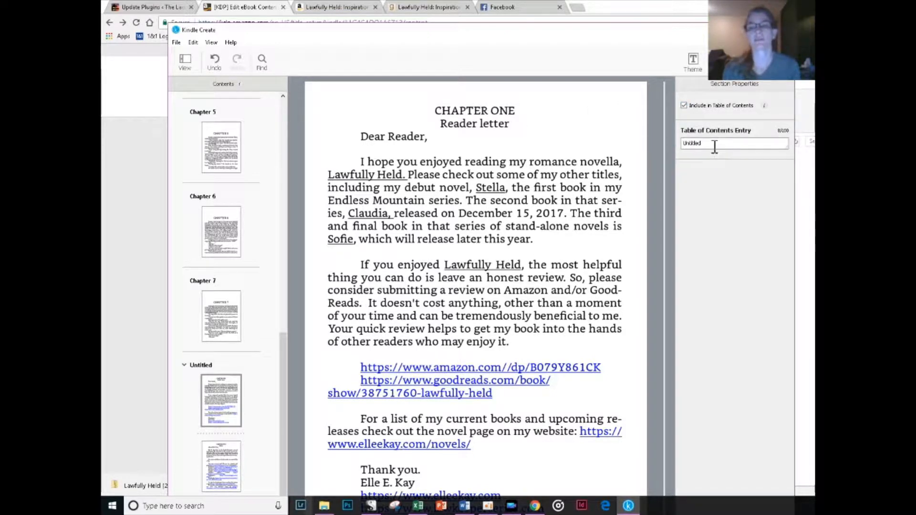
{"action": "double_click", "coordinate": [714, 145]}
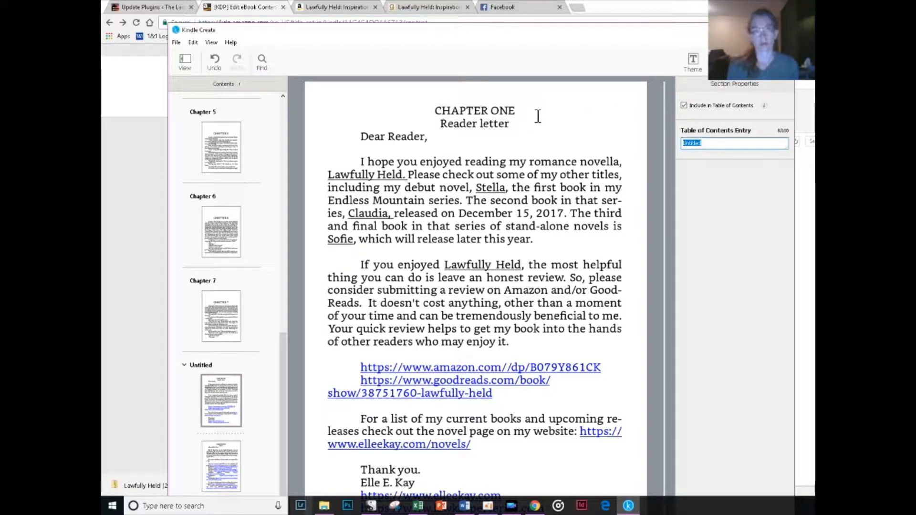
{"action": "type", "text": "Rea"}
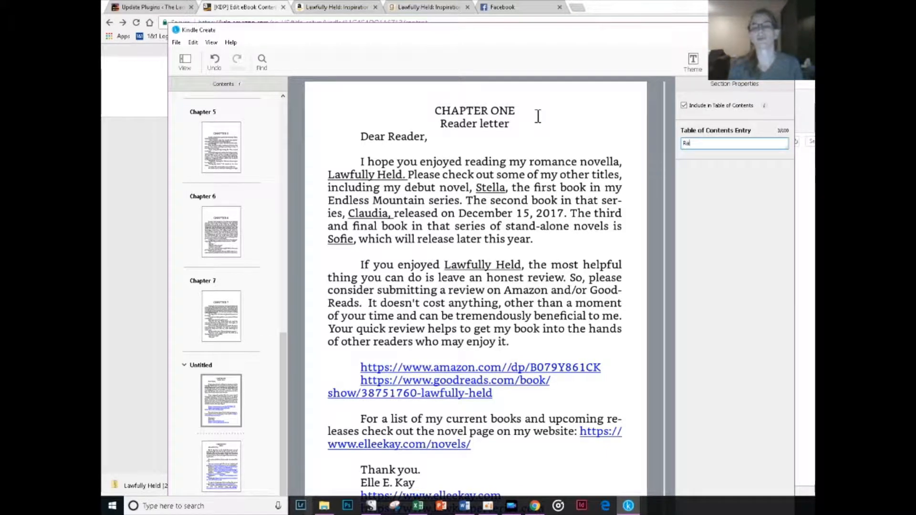
{"action": "type", "text": "der Let"}
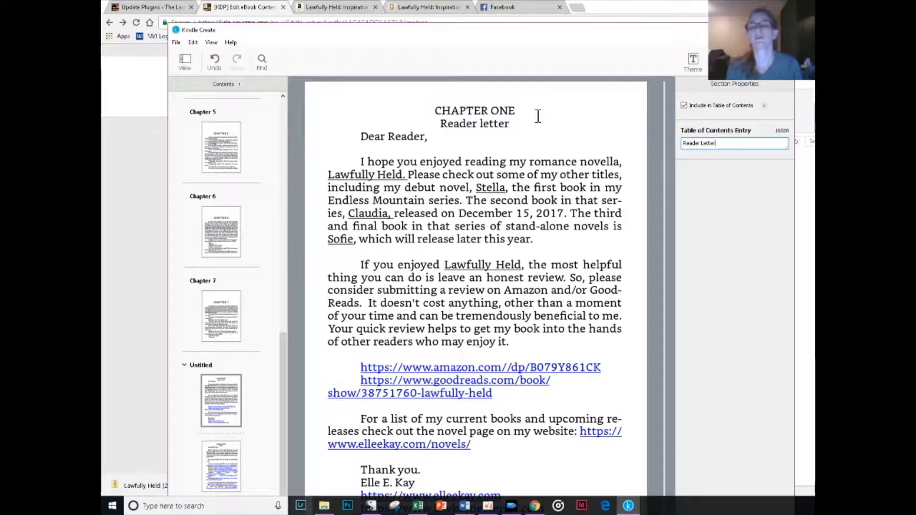
{"action": "type", "text": "ter"}
{"action": "left_click", "coordinate": [523, 123]}
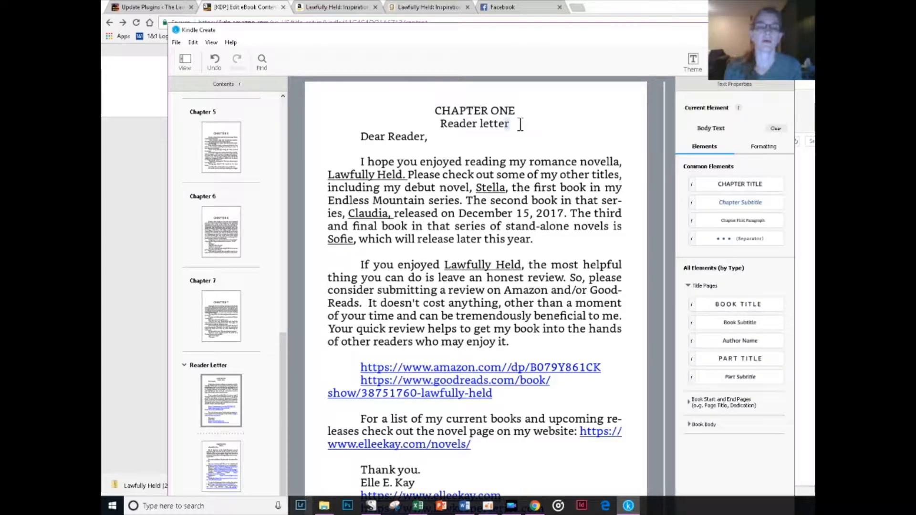
{"action": "key", "text": "Delete"}
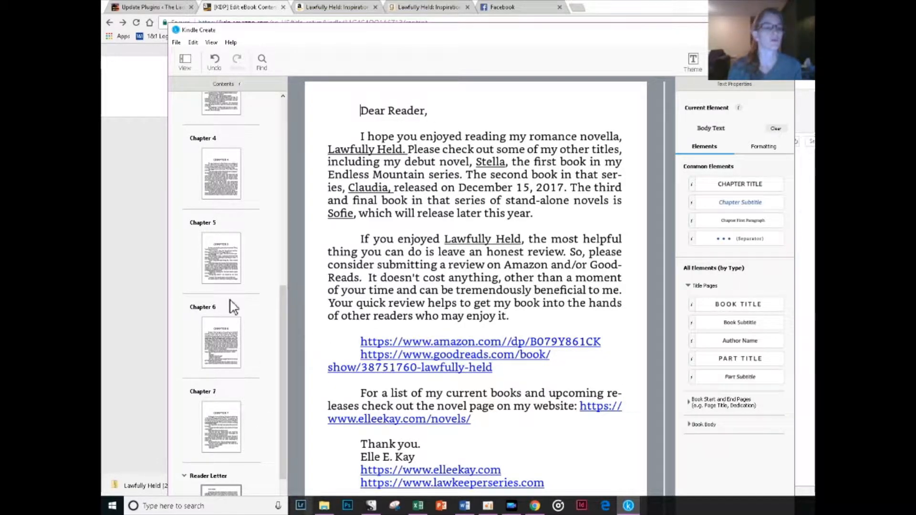
Include the author information section in the table of contents as "About the Author" and delete its "CHAPTER TWO" and "About" heading lines.
{"action": "scroll", "coordinate": [283, 390], "scroll_direction": "down", "scroll_amount": 3}
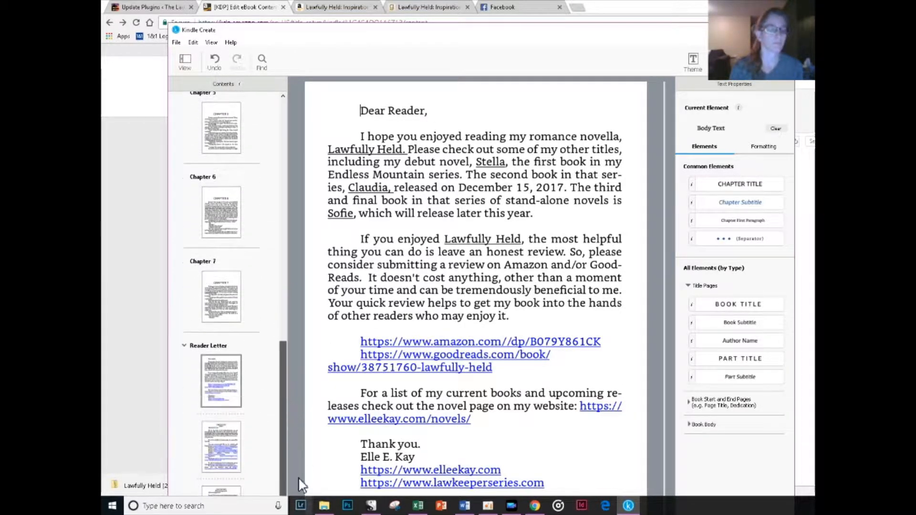
{"action": "left_click", "coordinate": [221, 447]}
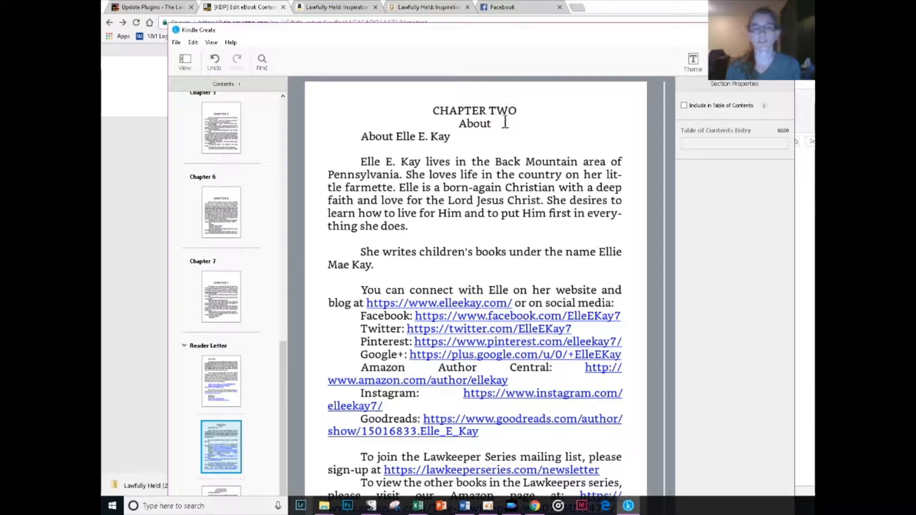
{"action": "left_click", "coordinate": [698, 144]}
{"action": "left_click", "coordinate": [684, 106]}
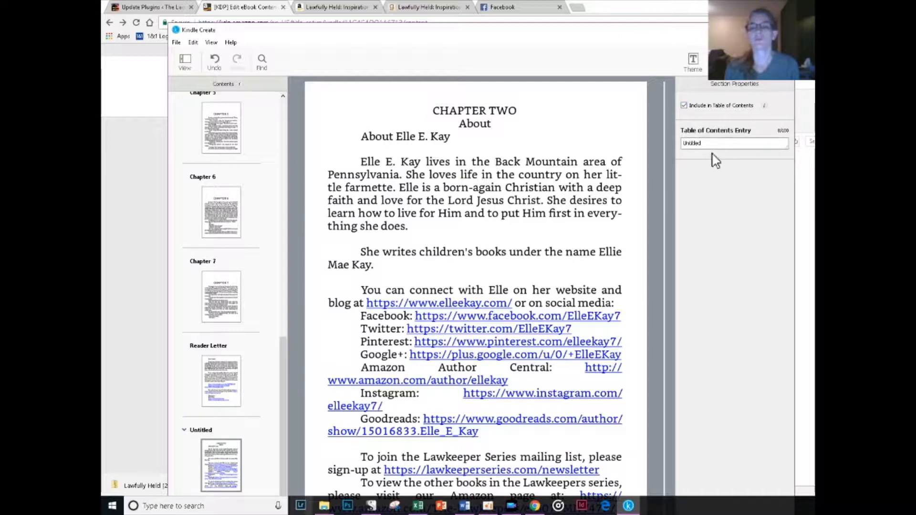
{"action": "double_click", "coordinate": [726, 144]}
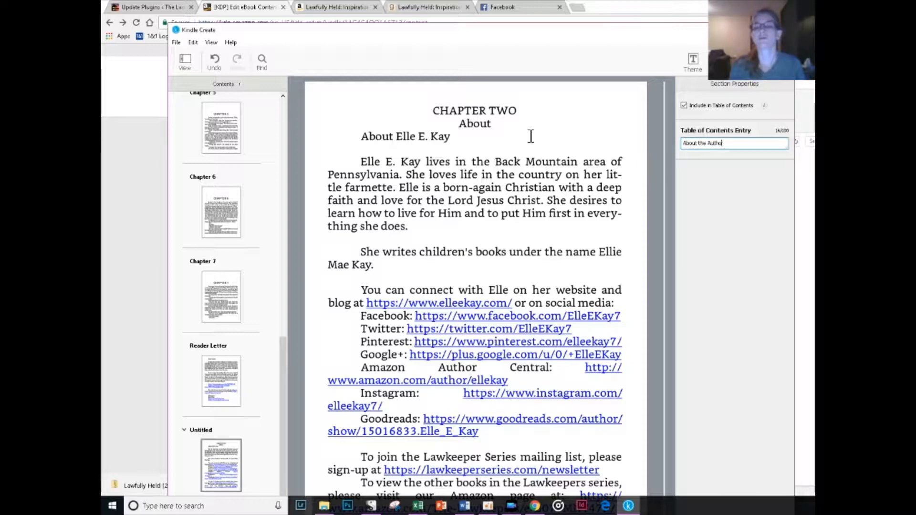
{"action": "left_click_drag", "start_coordinate": [523, 122], "coordinate": [416, 104]}
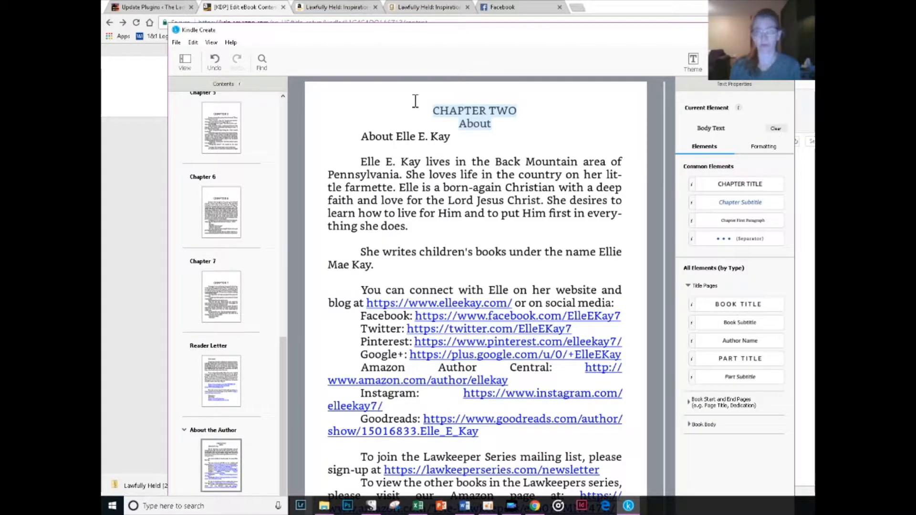
{"action": "key", "text": "Delete"}
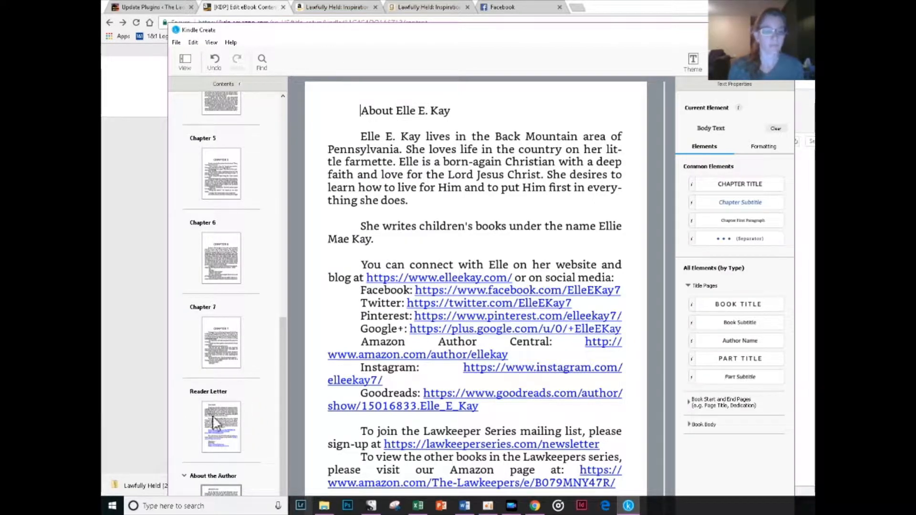
Delete the "CHAPTER THREE" line and the centered duplicate "Acknowledgements" line from the acknowledgements page.
{"action": "scroll", "coordinate": [283, 371], "scroll_direction": "down", "scroll_amount": 2}
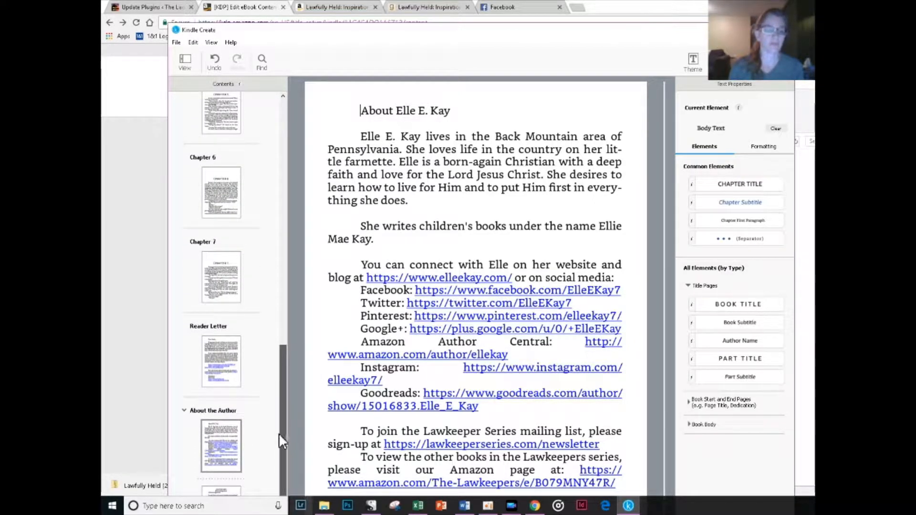
{"action": "left_click", "coordinate": [238, 489]}
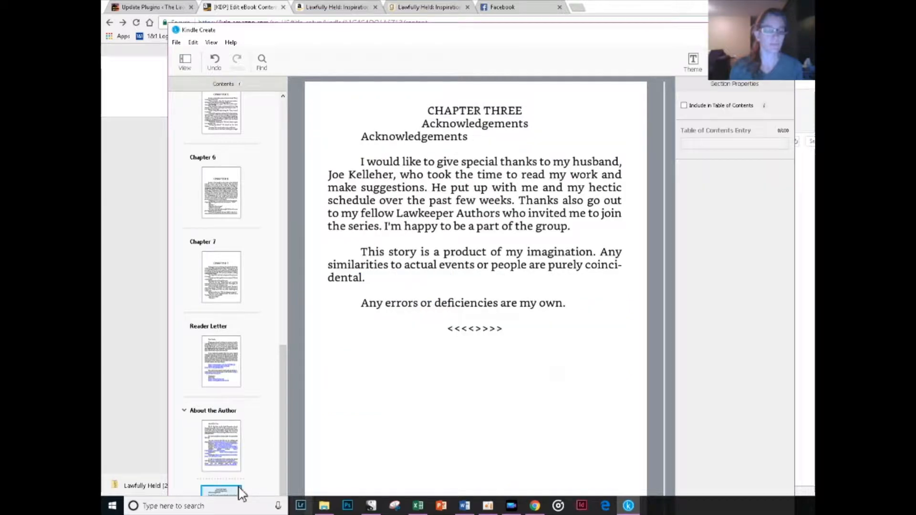
{"action": "left_click", "coordinate": [514, 107]}
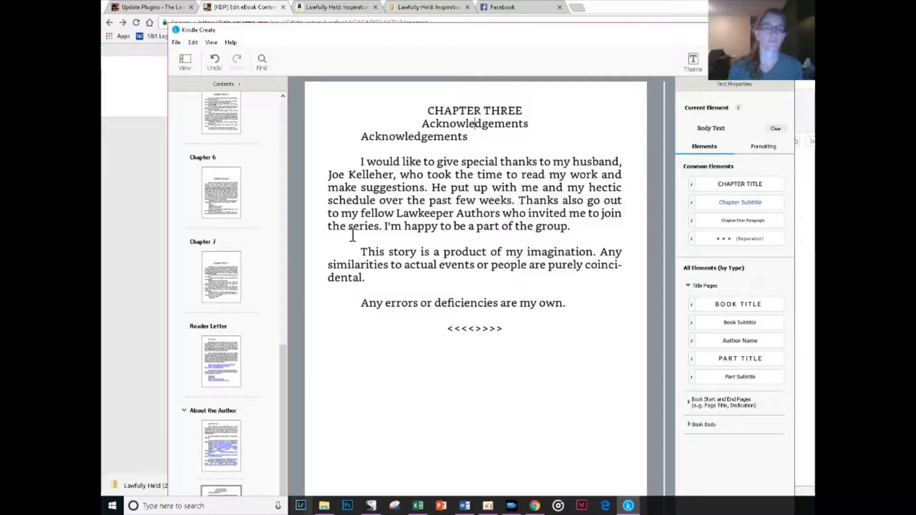
{"action": "double_click", "coordinate": [460, 123]}
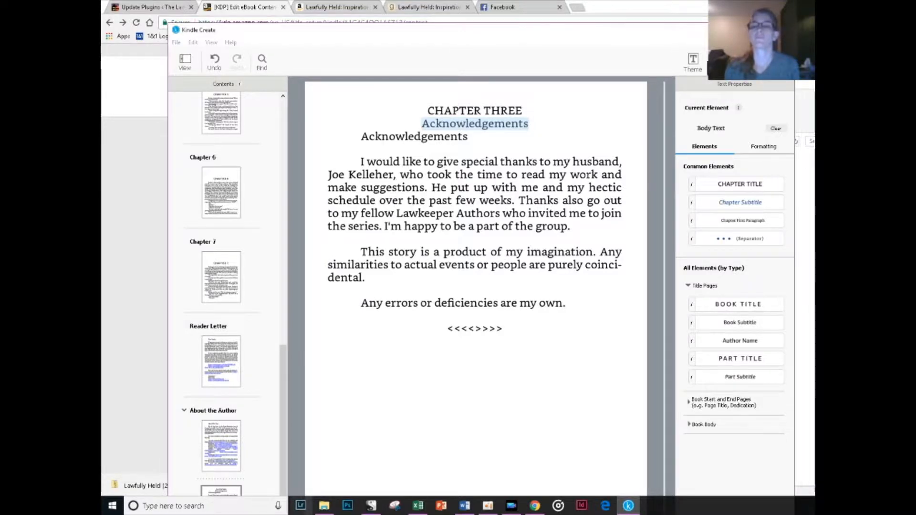
{"action": "left_click", "coordinate": [479, 124]}
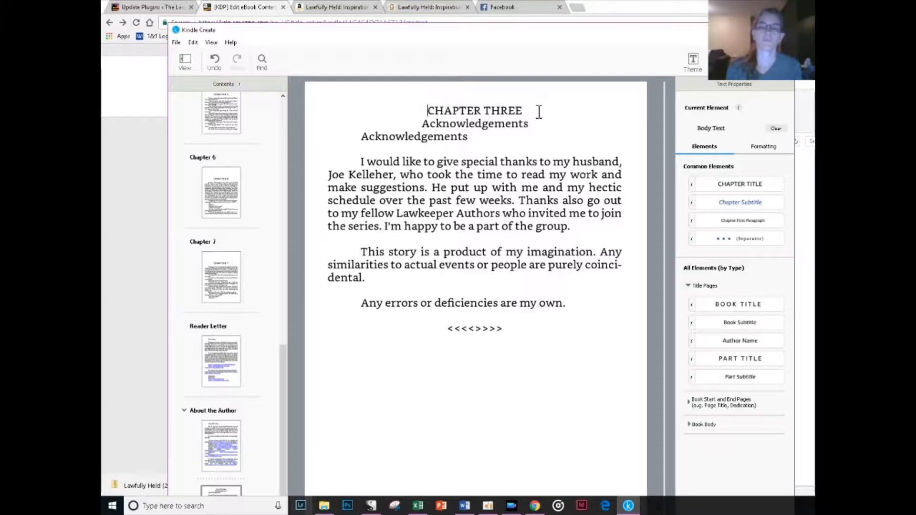
{"action": "left_click_drag", "start_coordinate": [539, 111], "coordinate": [336, 105]}
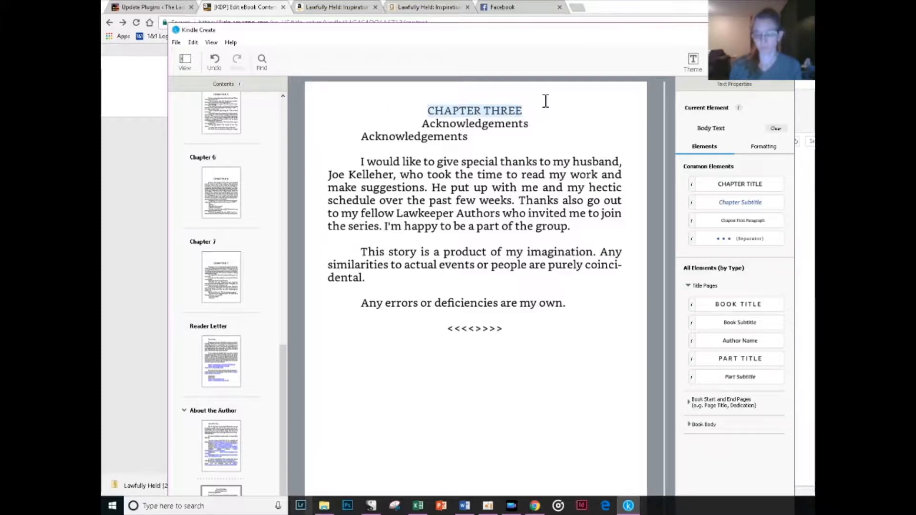
{"action": "key", "text": "BackSpace"}
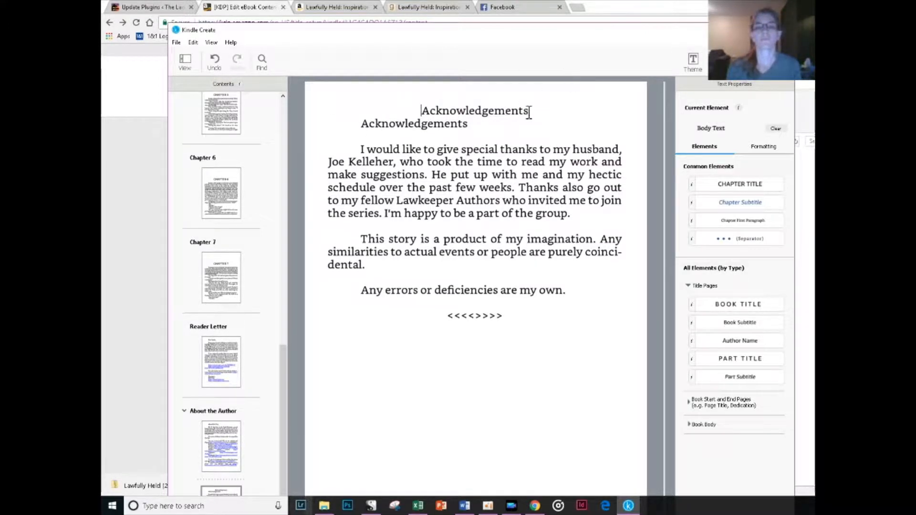
{"action": "left_click_drag", "start_coordinate": [530, 111], "coordinate": [363, 107]}
{"action": "key", "text": "BackSpace"}
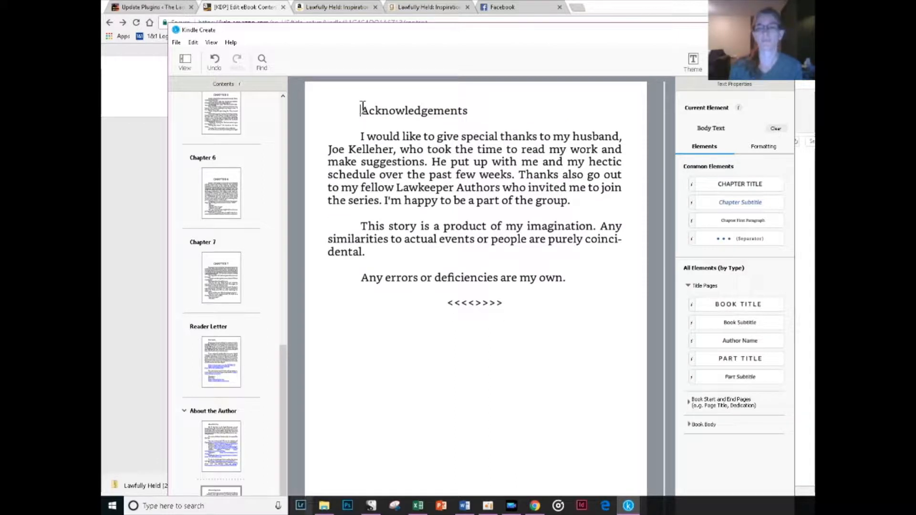
Include the acknowledgements section in the table of contents with the entry "Acknowledgements".
{"action": "left_click_drag", "start_coordinate": [282, 361], "coordinate": [281, 448]}
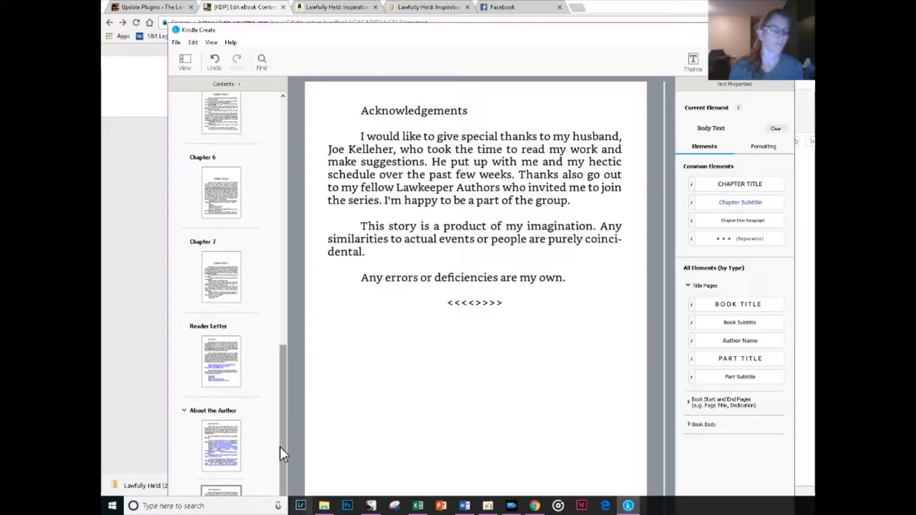
{"action": "left_click", "coordinate": [232, 492]}
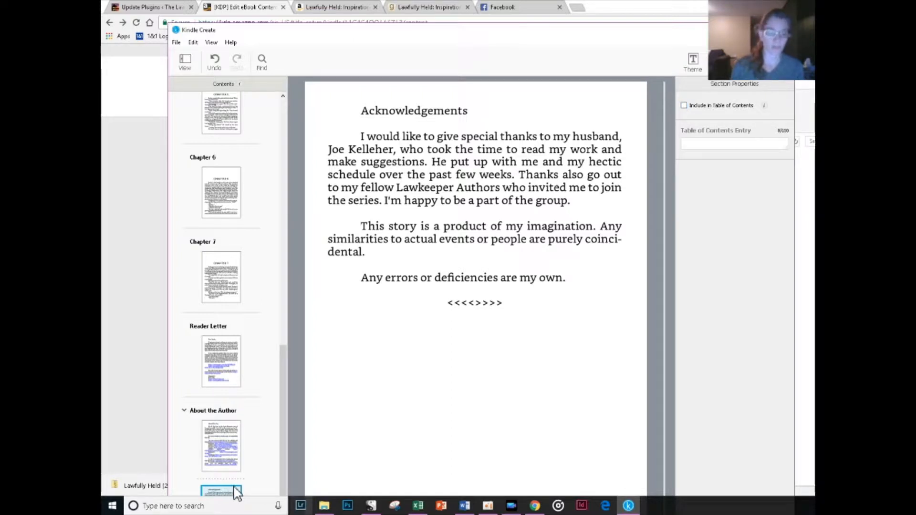
{"action": "left_click", "coordinate": [684, 105]}
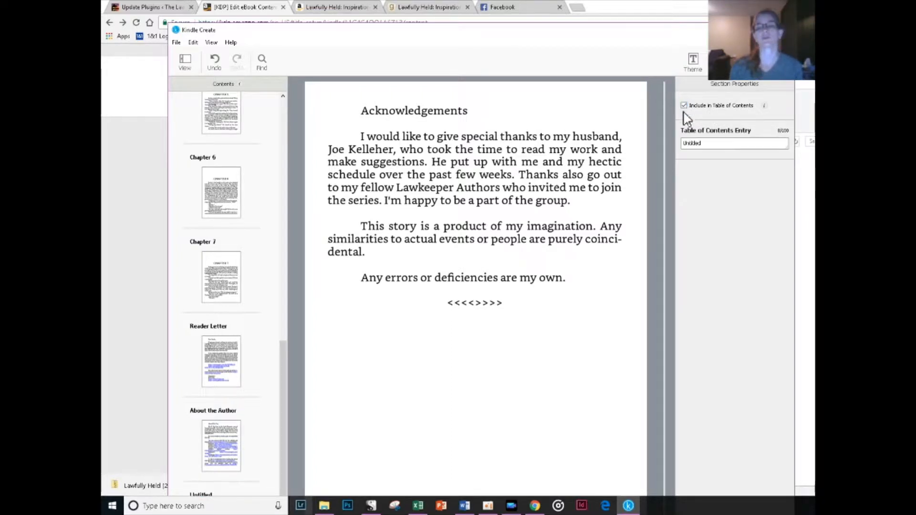
{"action": "left_click_drag", "start_coordinate": [716, 142], "coordinate": [563, 138]}
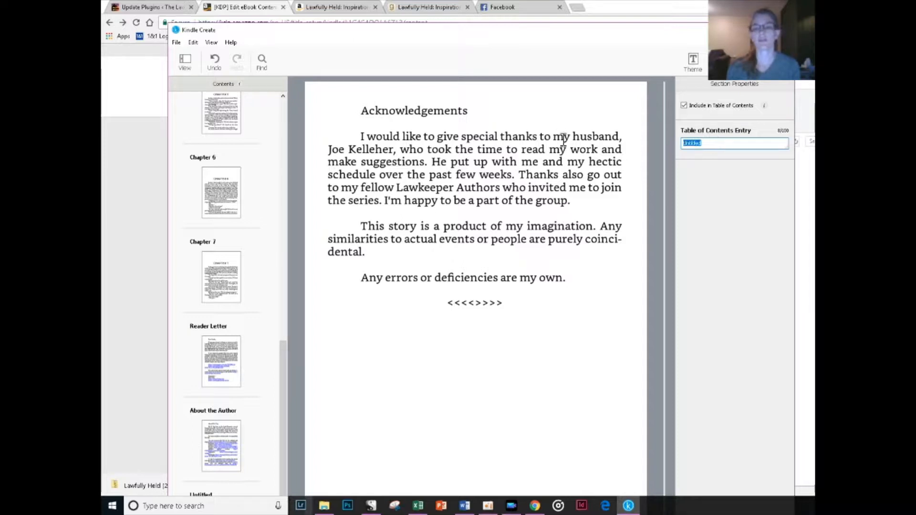
{"action": "type", "text": "Acknow"}
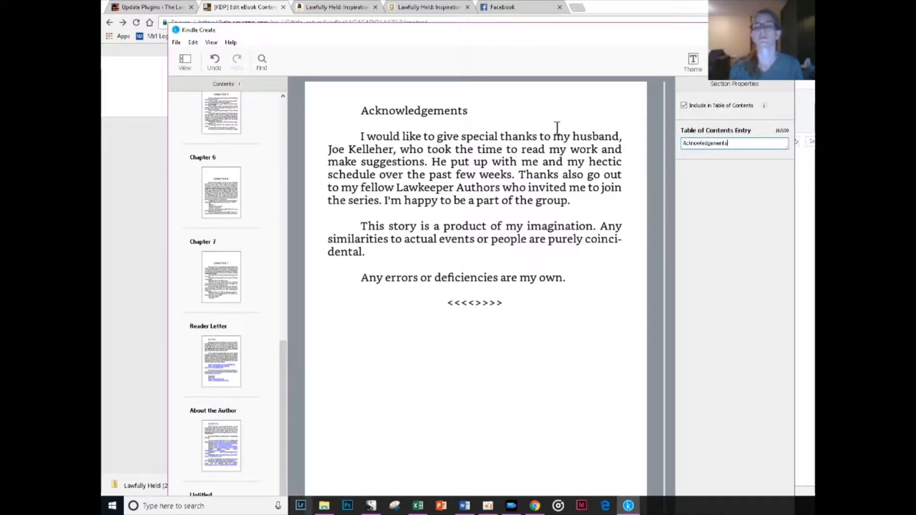
{"action": "left_click", "coordinate": [496, 224]}
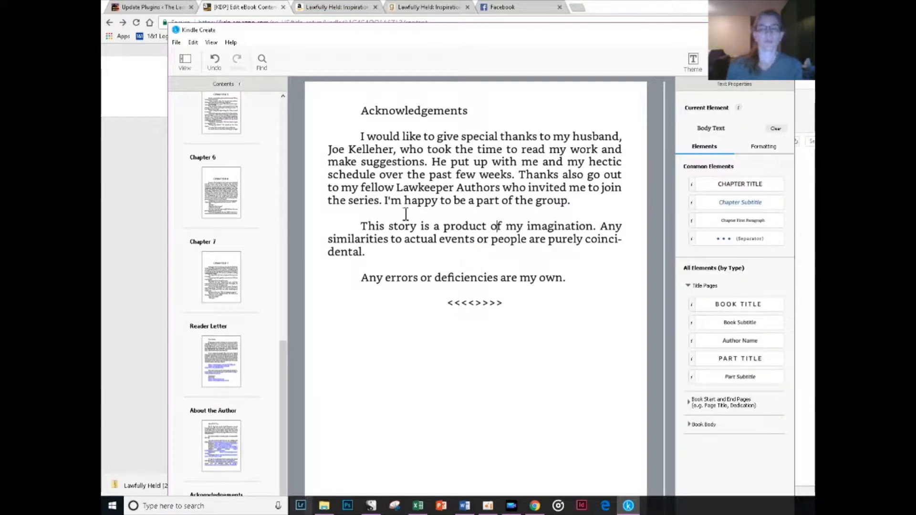
Review the book's sections and their table of contents entries, from the title page and Chapter 1 to the end matter and the copyright page.
{"action": "left_click_drag", "start_coordinate": [281, 355], "coordinate": [296, 99]}
{"action": "left_click", "coordinate": [233, 120]}
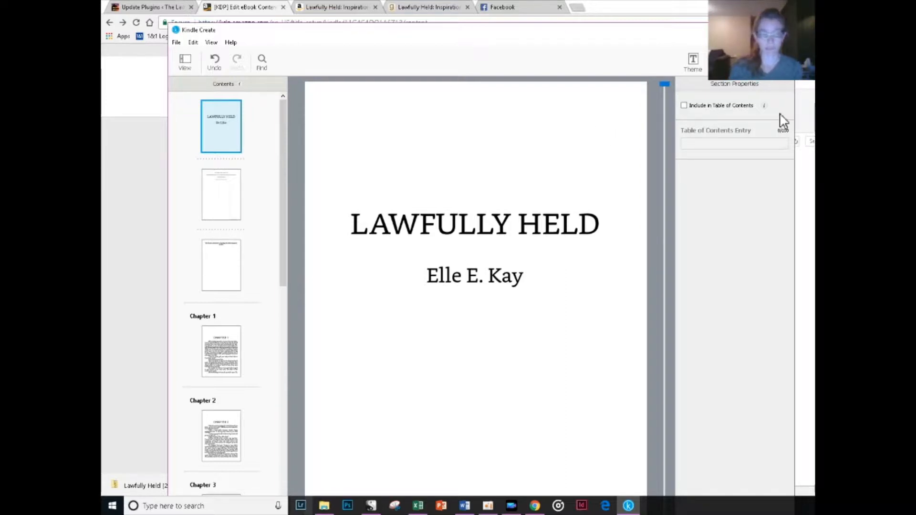
{"action": "left_click", "coordinate": [210, 335]}
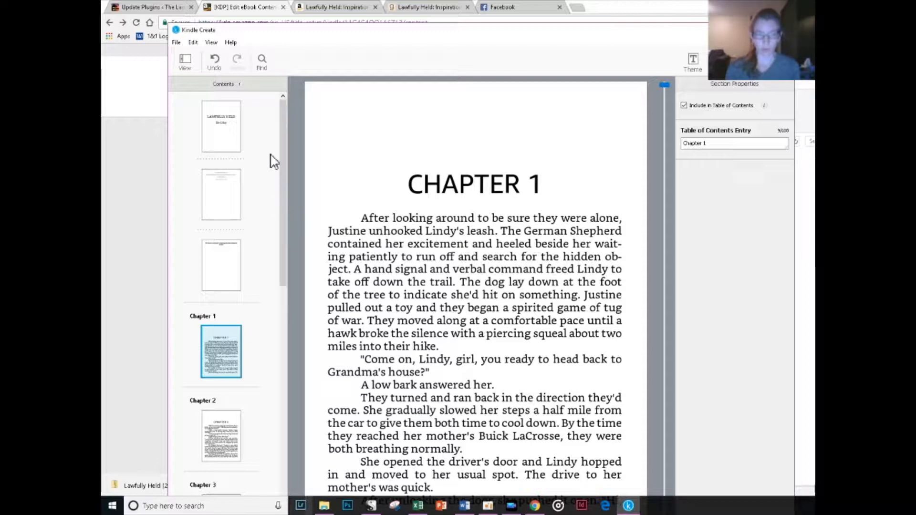
{"action": "left_click_drag", "start_coordinate": [282, 157], "coordinate": [305, 481]}
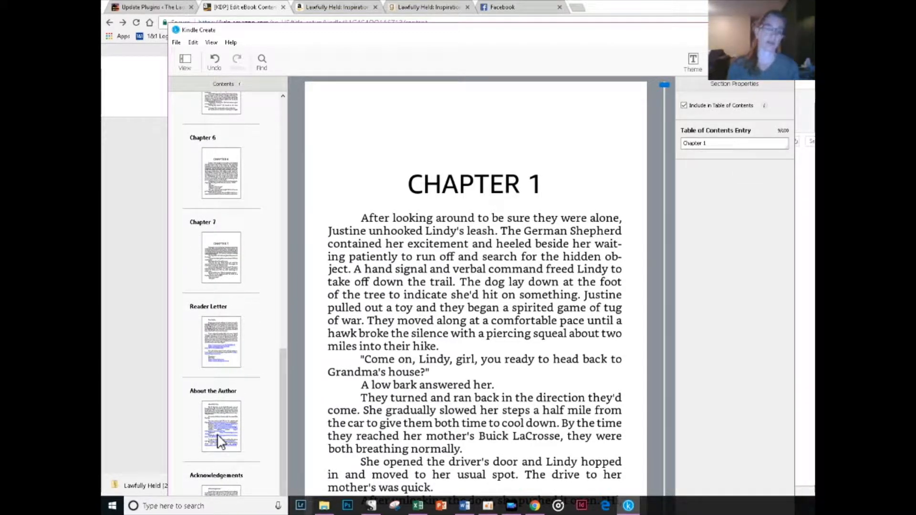
{"action": "left_click_drag", "start_coordinate": [284, 425], "coordinate": [262, 73]}
{"action": "left_click", "coordinate": [219, 180]}
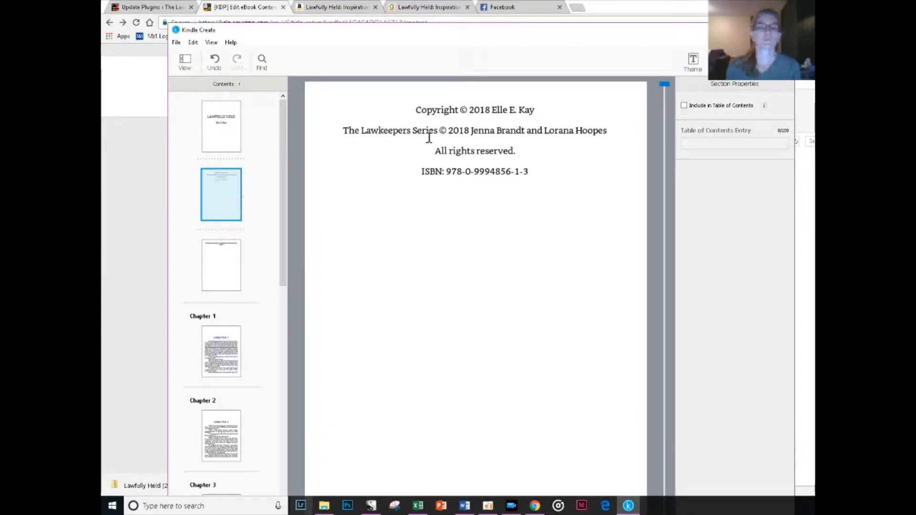
Return to the title page and apply the Amour theme to the book.
{"action": "left_click", "coordinate": [228, 143]}
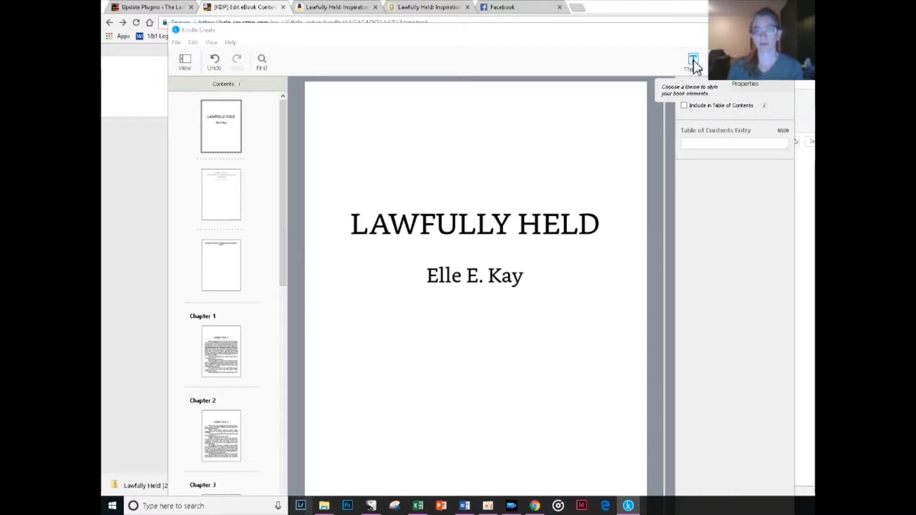
{"action": "left_click", "coordinate": [694, 61]}
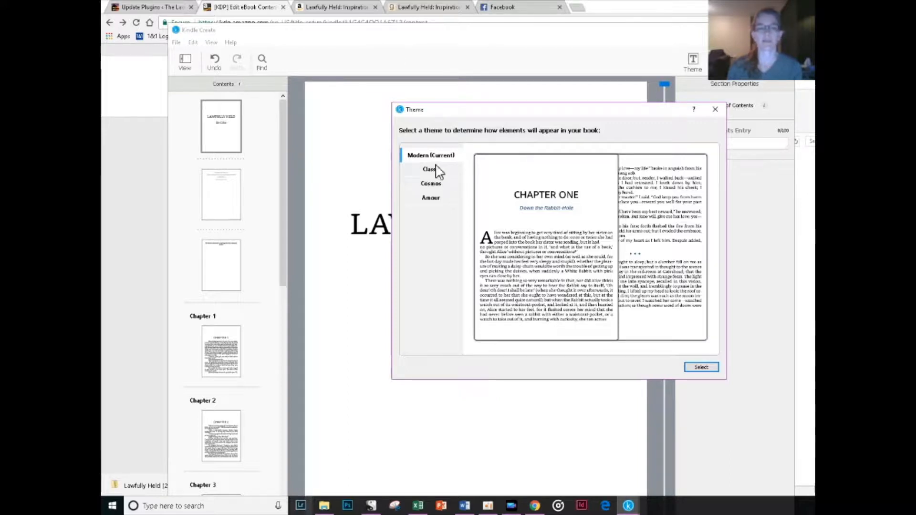
{"action": "left_click", "coordinate": [436, 201]}
{"action": "left_click", "coordinate": [698, 368]}
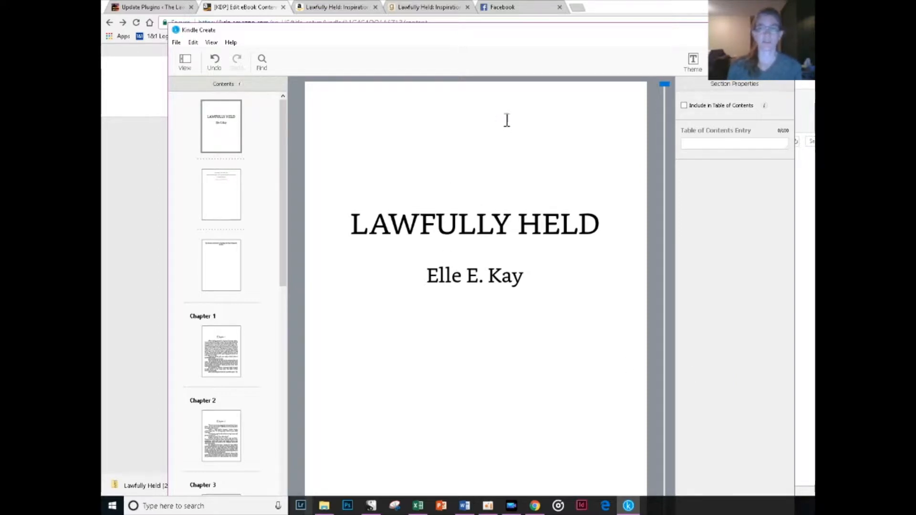
Apply the Book Title element to "LAWFULLY HELD" on the title page and change its capitalization to Title Case.
{"action": "left_click_drag", "start_coordinate": [349, 225], "coordinate": [594, 225]}
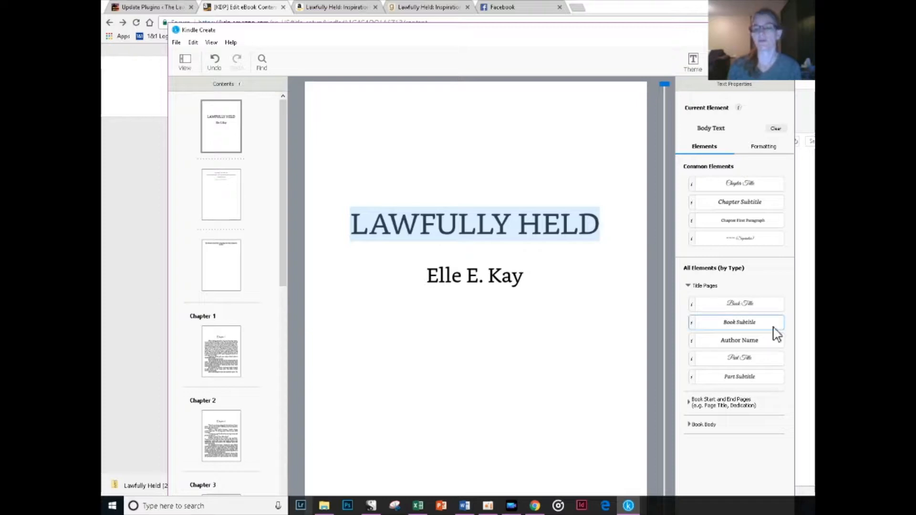
{"action": "left_click", "coordinate": [753, 304]}
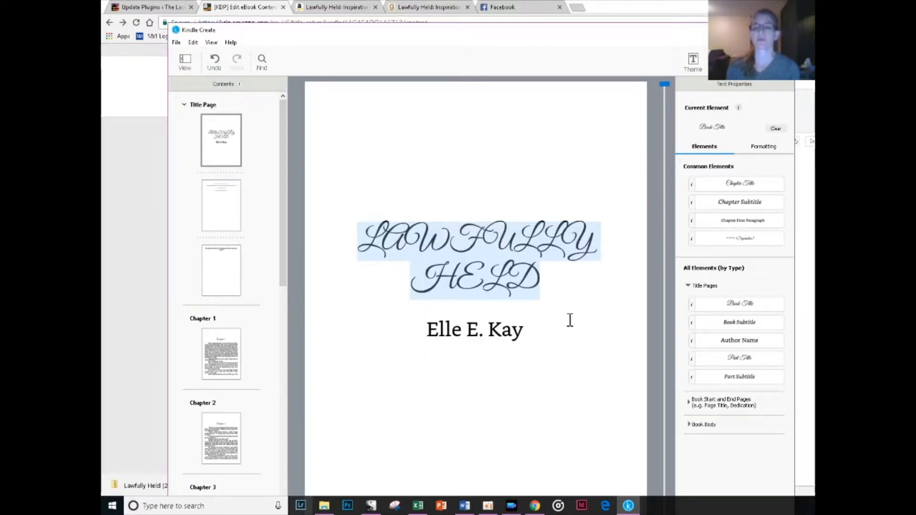
{"action": "left_click", "coordinate": [771, 152]}
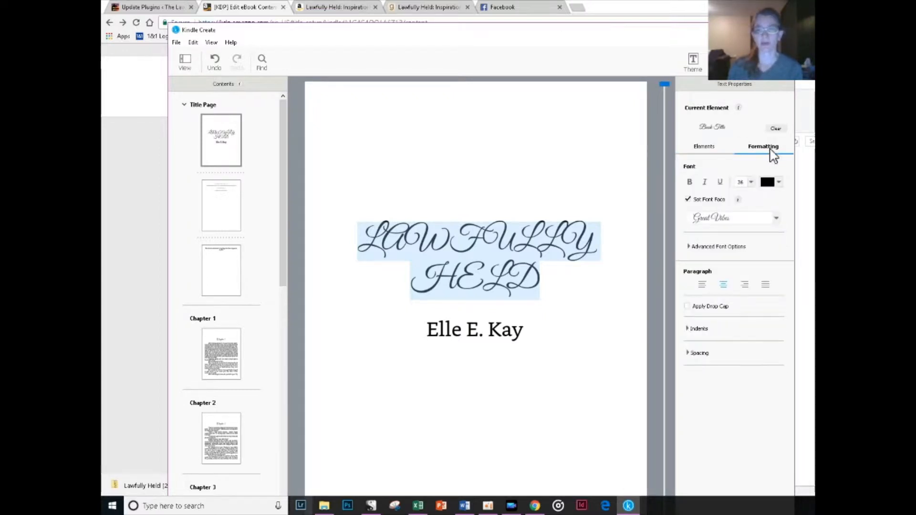
{"action": "left_click", "coordinate": [688, 247]}
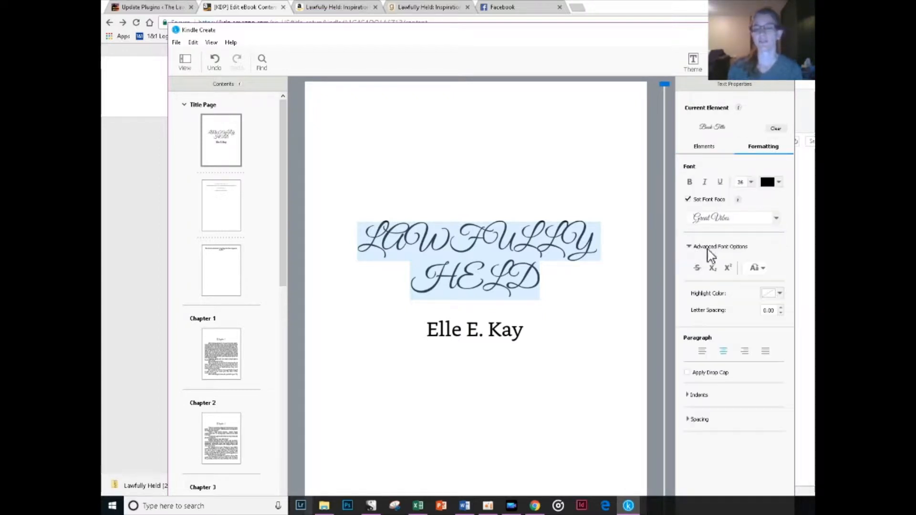
{"action": "left_click", "coordinate": [764, 270]}
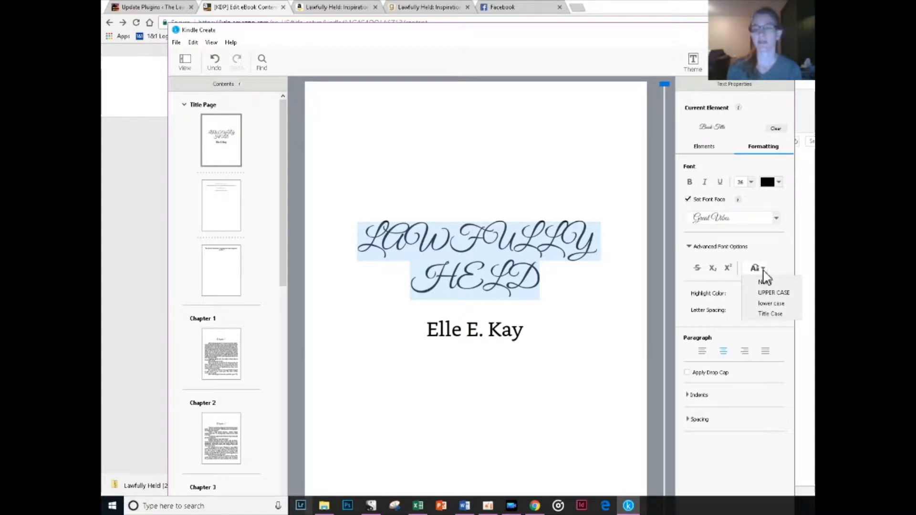
{"action": "left_click", "coordinate": [779, 315]}
{"action": "left_click", "coordinate": [586, 237]}
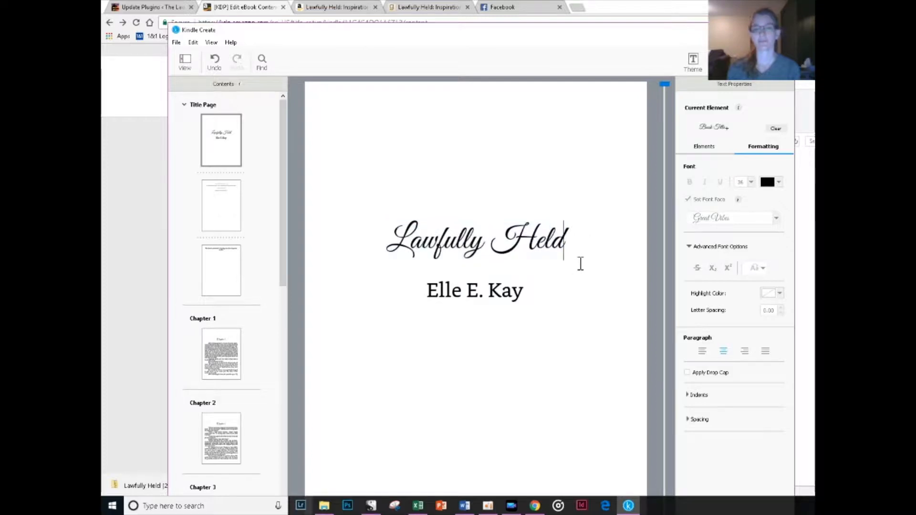
Apply the Author Name element to the author's name on the title page.
{"action": "left_click", "coordinate": [545, 291]}
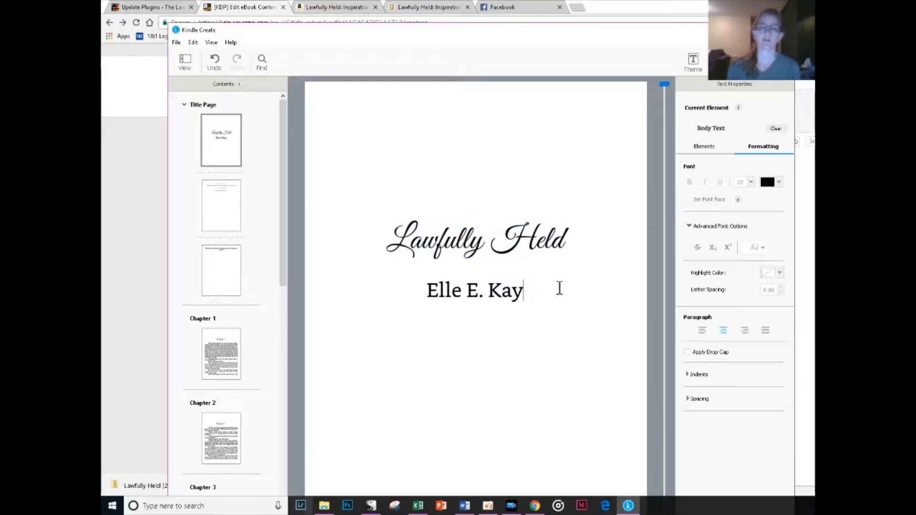
{"action": "left_click_drag", "start_coordinate": [559, 288], "coordinate": [375, 280]}
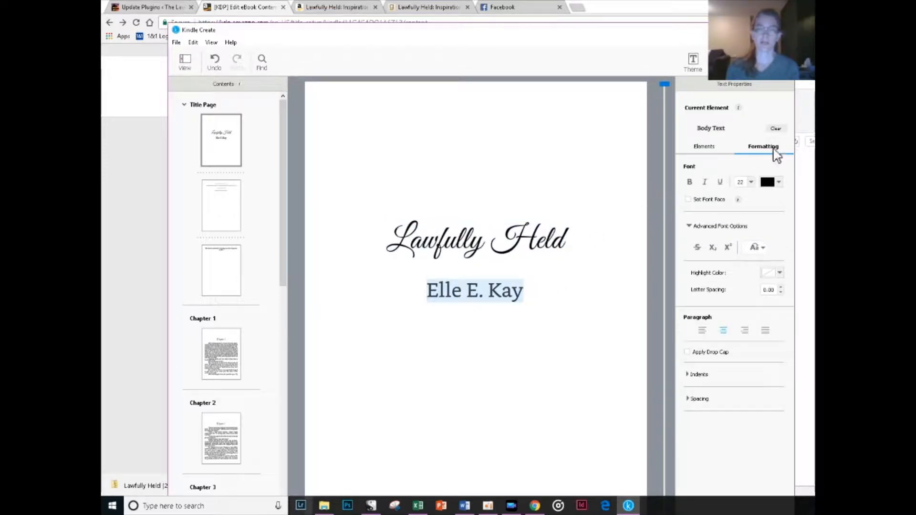
{"action": "left_click", "coordinate": [708, 149]}
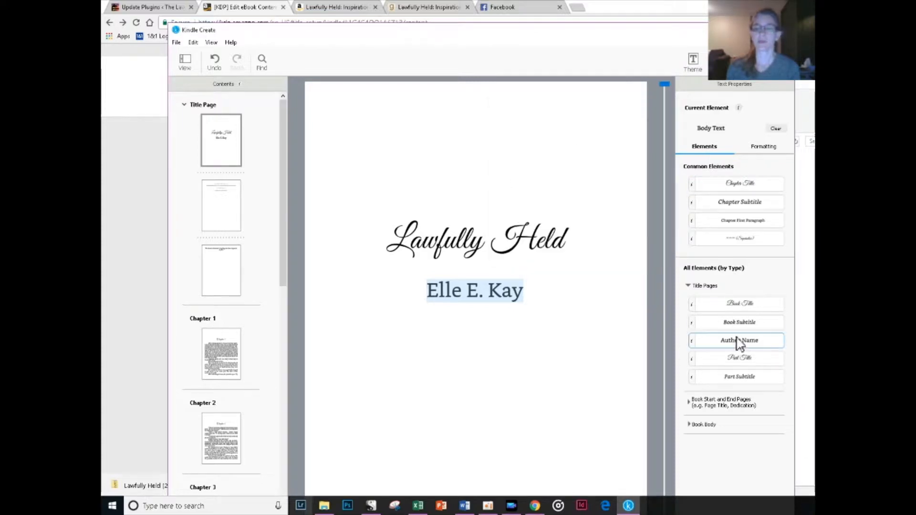
{"action": "left_click", "coordinate": [748, 343]}
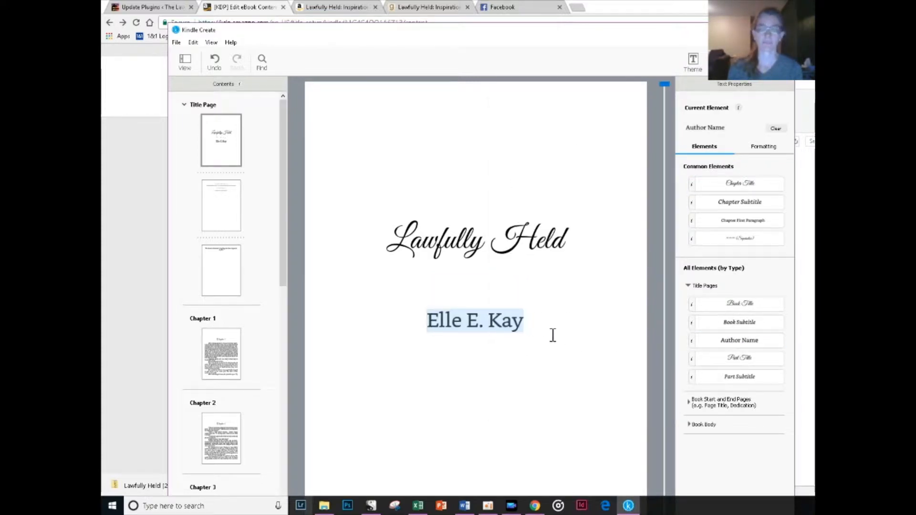
{"action": "left_click", "coordinate": [543, 323]}
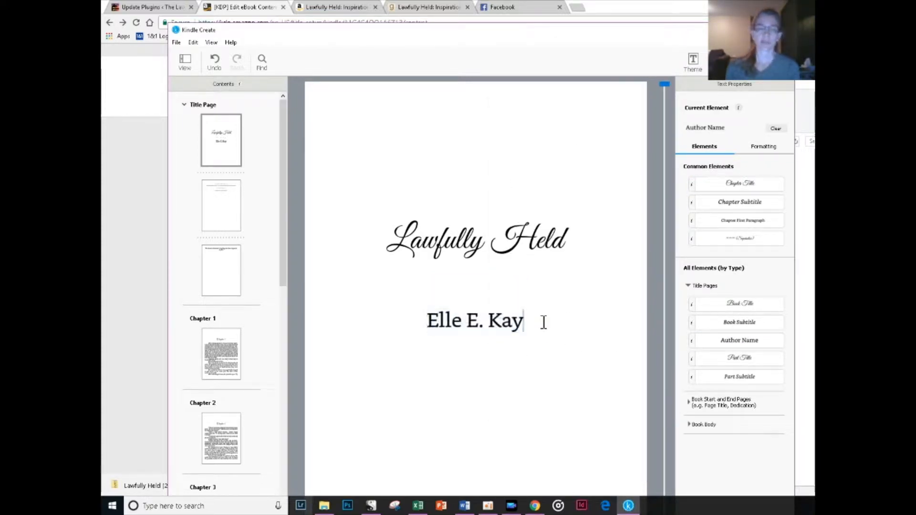
Apply the Copyright Text element to the first copyright line on the page after the title page.
{"action": "left_click", "coordinate": [234, 220]}
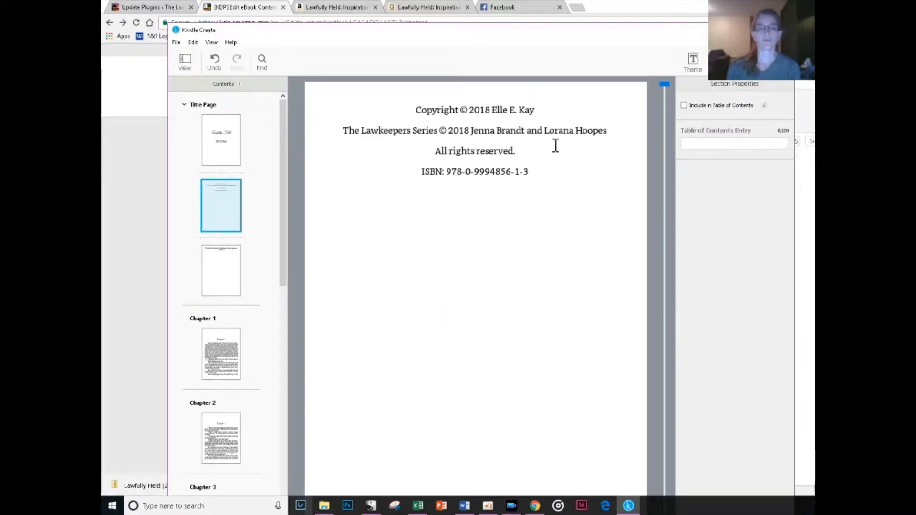
{"action": "left_click", "coordinate": [566, 162]}
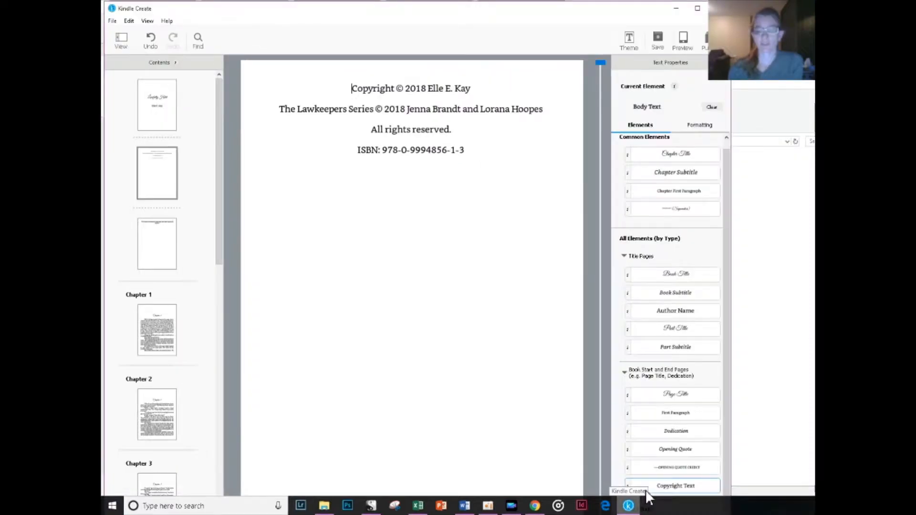
{"action": "left_click", "coordinate": [667, 487]}
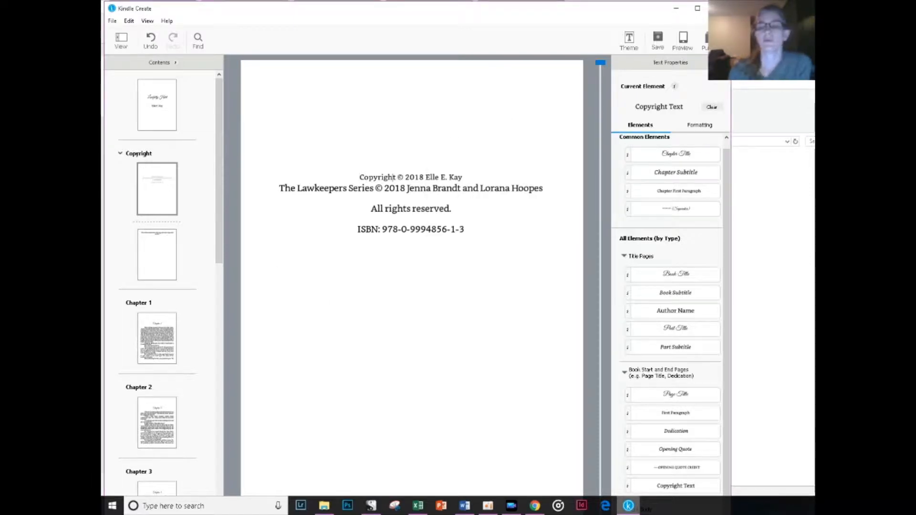
{"action": "double_click", "coordinate": [376, 177]}
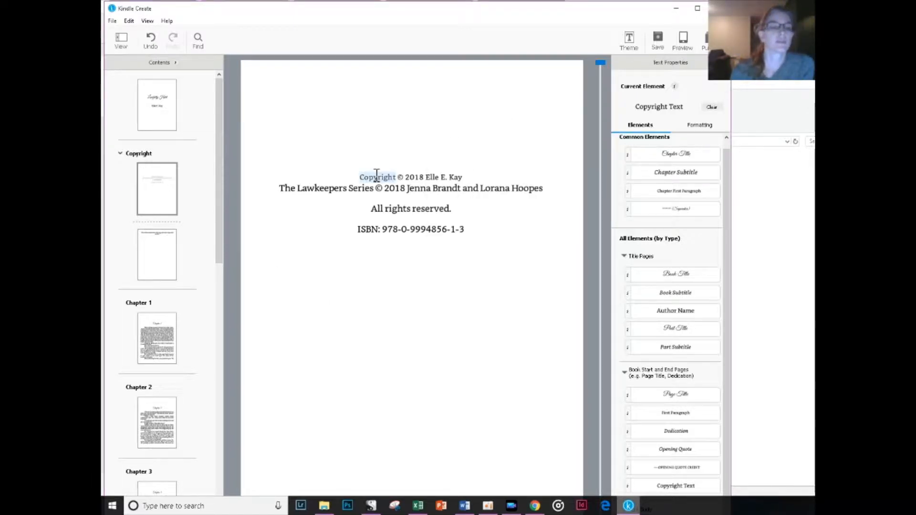
{"action": "left_click", "coordinate": [416, 190]}
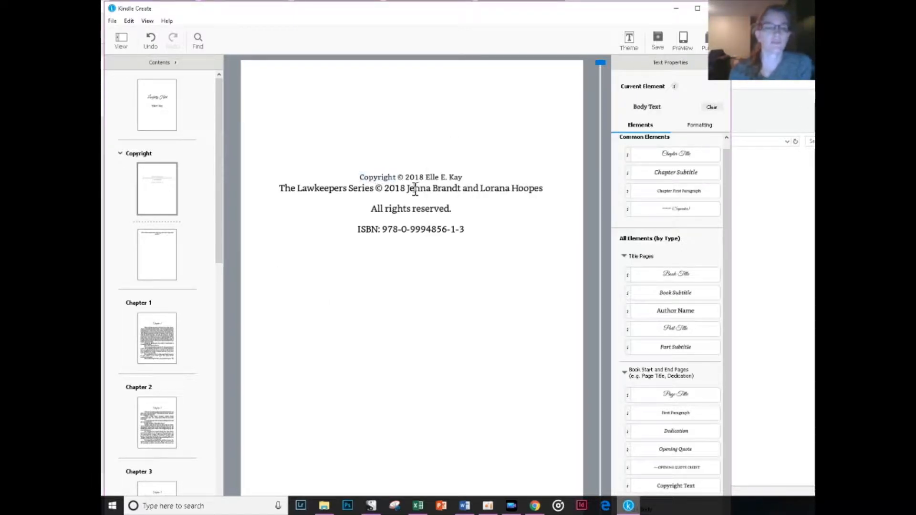
{"action": "left_click", "coordinate": [474, 178]}
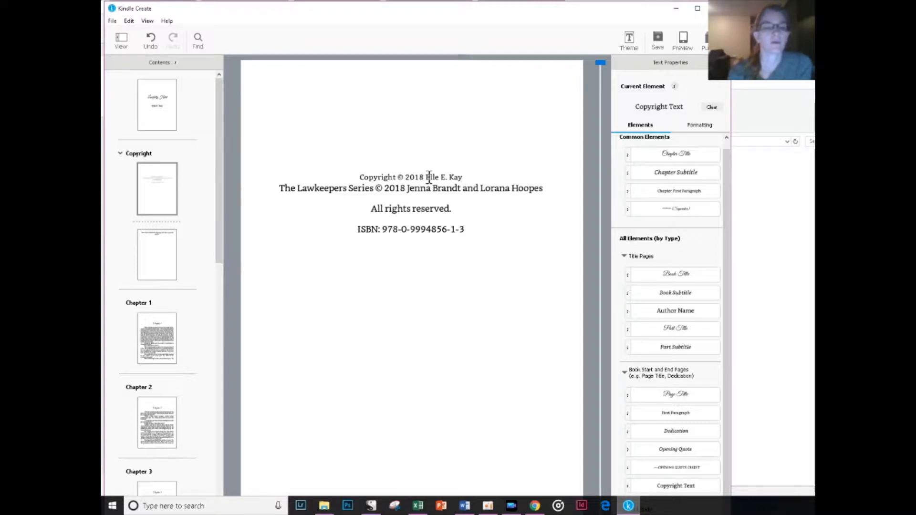
Check the first copyright line's formatting and set the font size of the Lawkeepers Series line to 8 to match.
{"action": "left_click_drag", "start_coordinate": [426, 177], "coordinate": [462, 178]}
{"action": "left_click", "coordinate": [694, 126]}
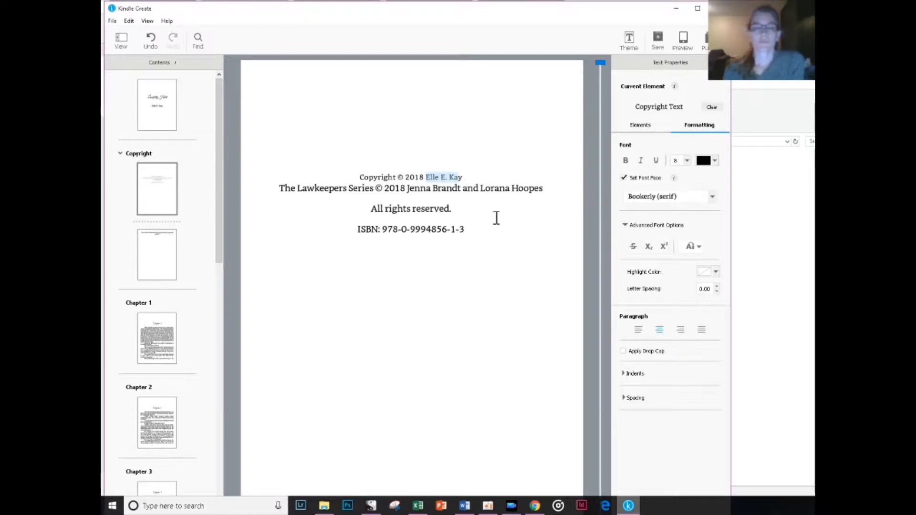
{"action": "left_click", "coordinate": [524, 192]}
{"action": "left_click_drag", "start_coordinate": [552, 188], "coordinate": [277, 189]}
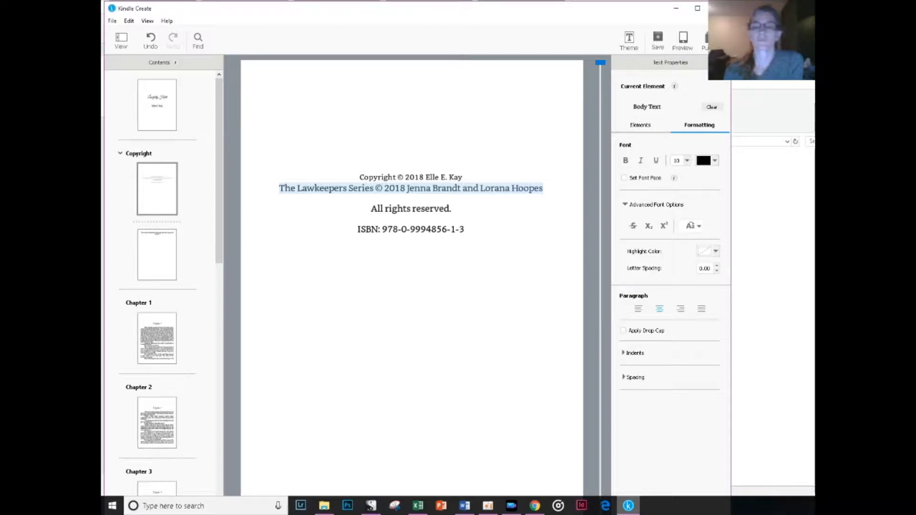
{"action": "left_click", "coordinate": [686, 161]}
{"action": "left_click", "coordinate": [683, 170]}
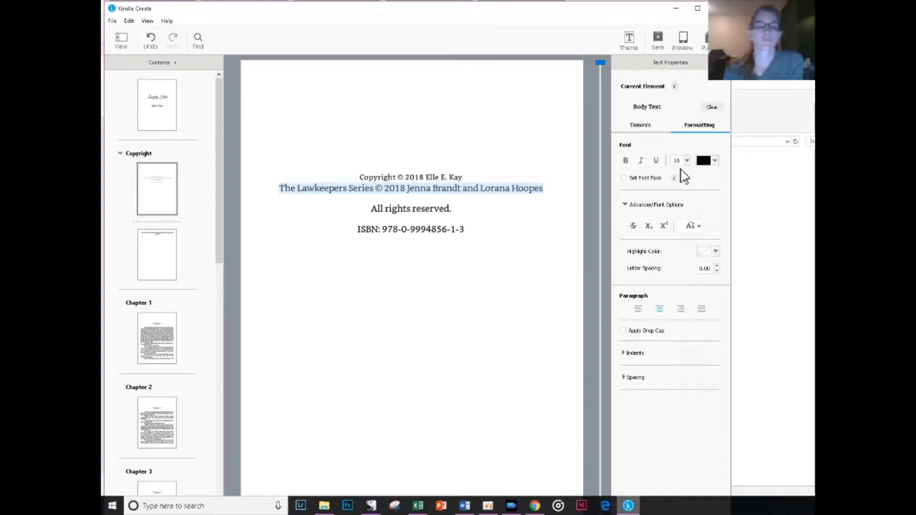
{"action": "left_click", "coordinate": [533, 186]}
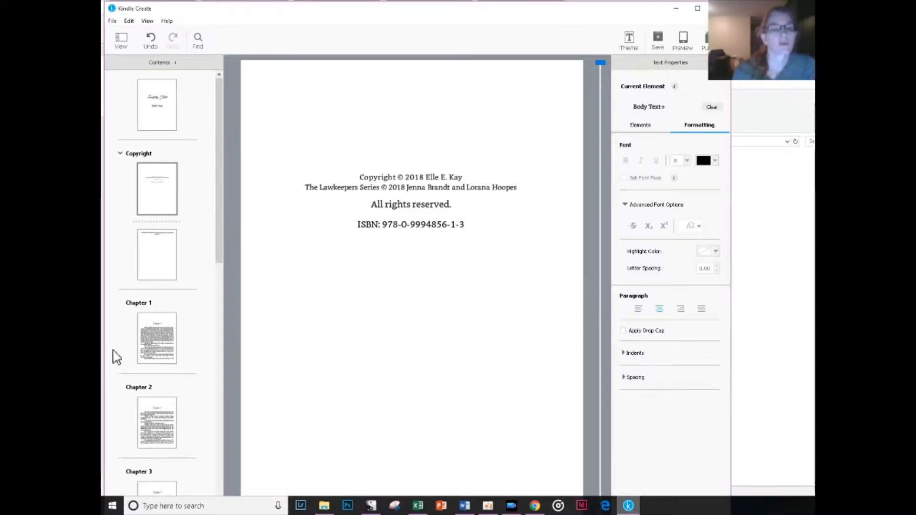
{"action": "left_click", "coordinate": [299, 182]}
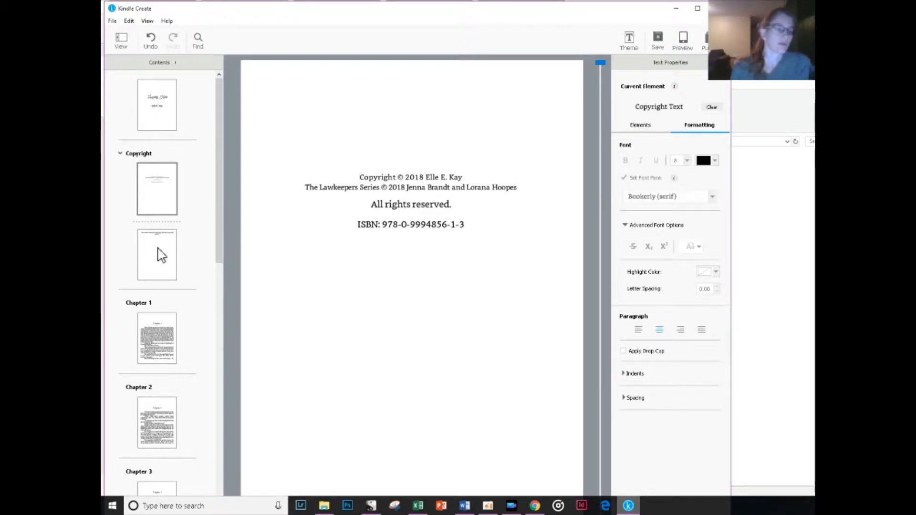
Apply the Dedication element to the sentence dedicating the book to dogs.
{"action": "left_click", "coordinate": [160, 275]}
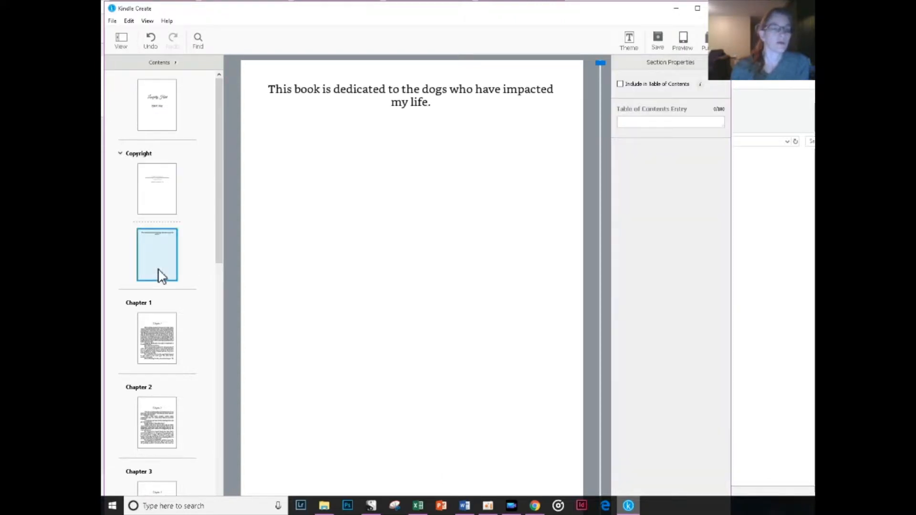
{"action": "left_click", "coordinate": [269, 89]}
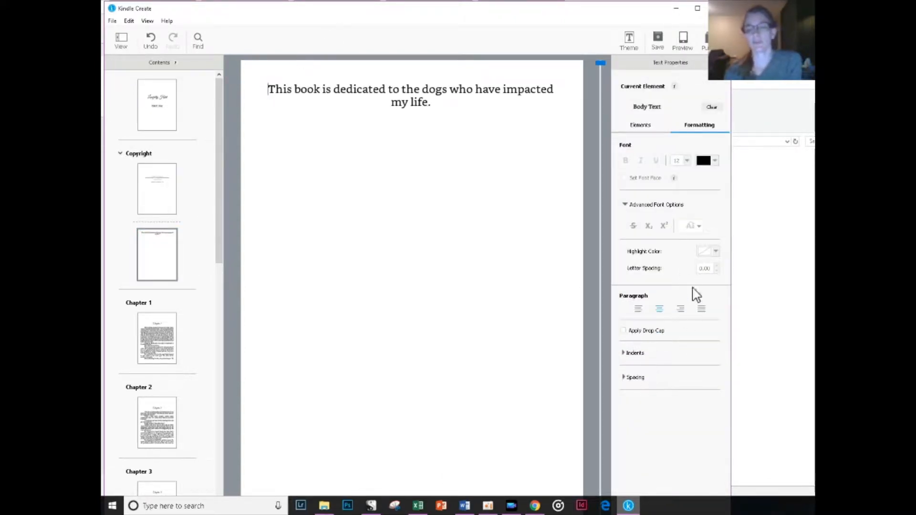
{"action": "left_click", "coordinate": [641, 125]}
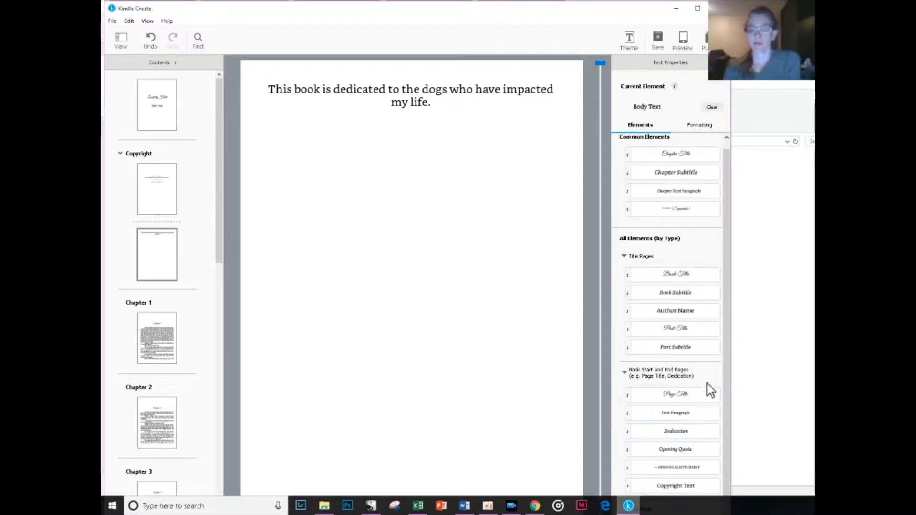
{"action": "left_click", "coordinate": [683, 432]}
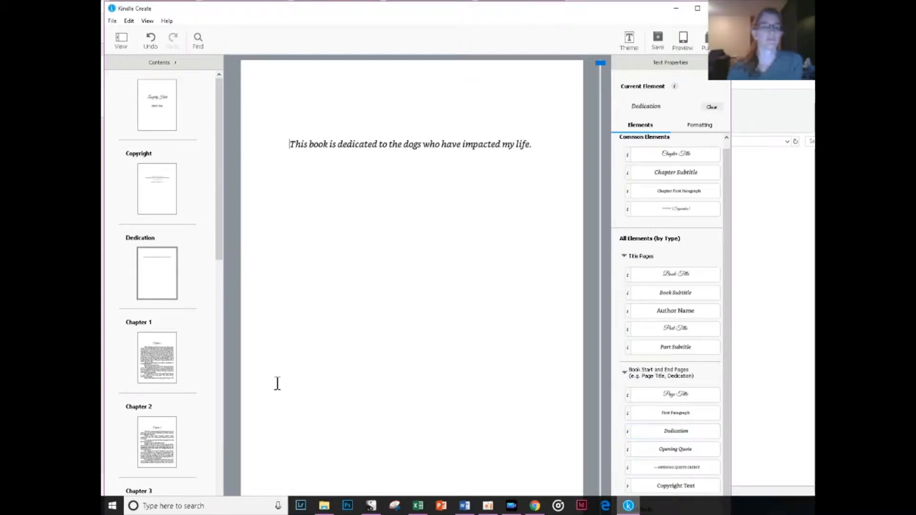
Apply the First Paragraph element to the opening paragraph of Chapter 1 and give it a drop cap.
{"action": "left_click", "coordinate": [163, 363]}
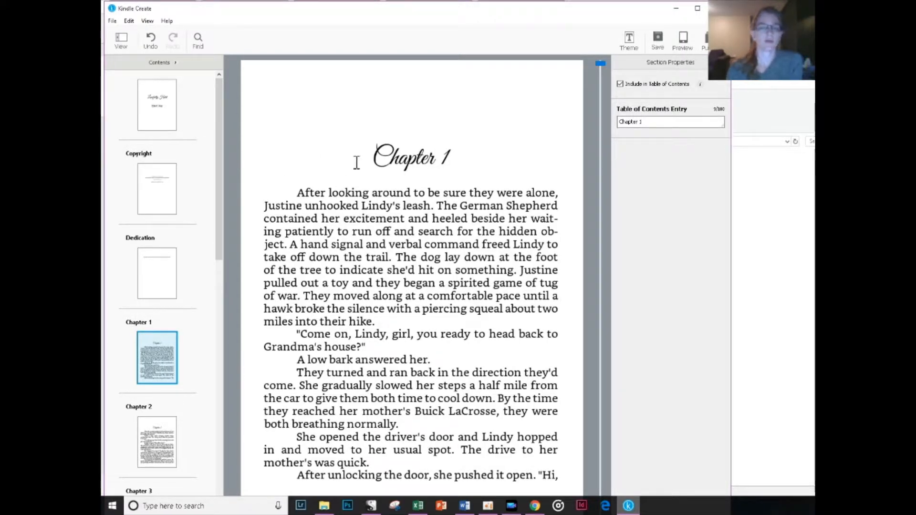
{"action": "left_click", "coordinate": [306, 193]}
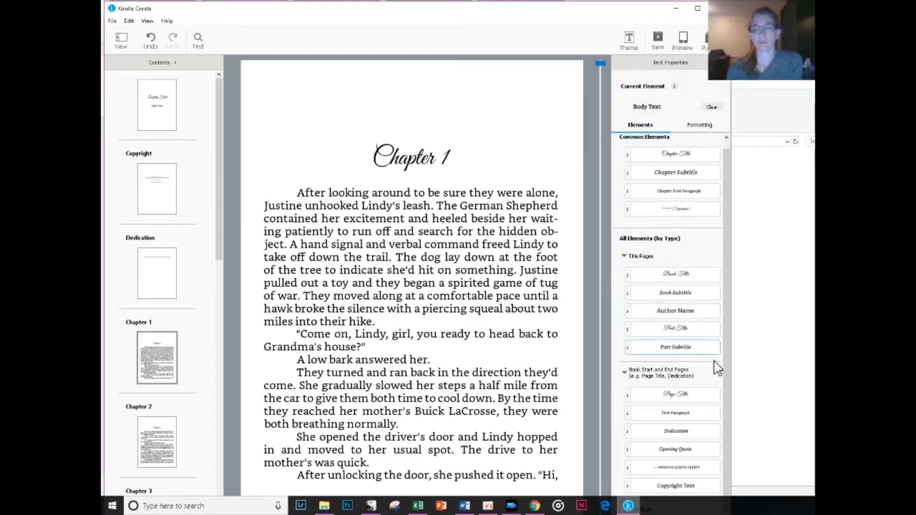
{"action": "left_click", "coordinate": [689, 414]}
{"action": "left_click", "coordinate": [706, 125]}
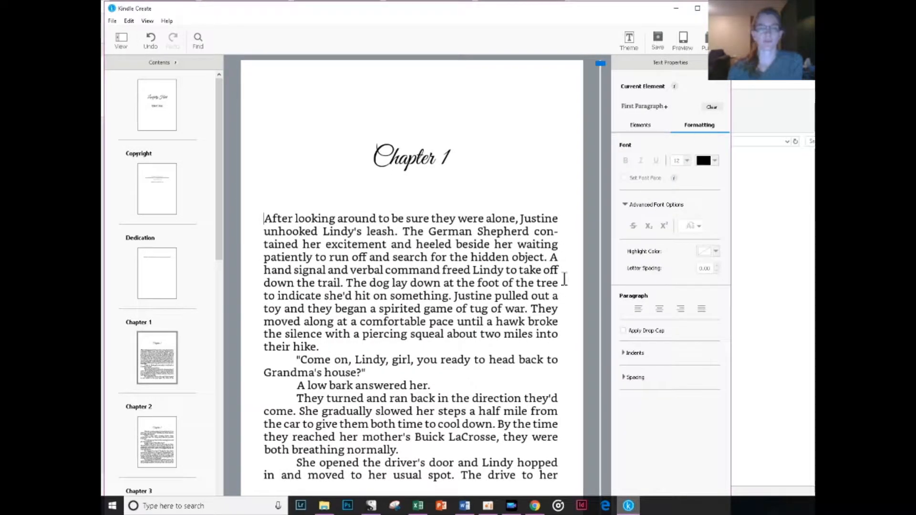
{"action": "left_click", "coordinate": [623, 330]}
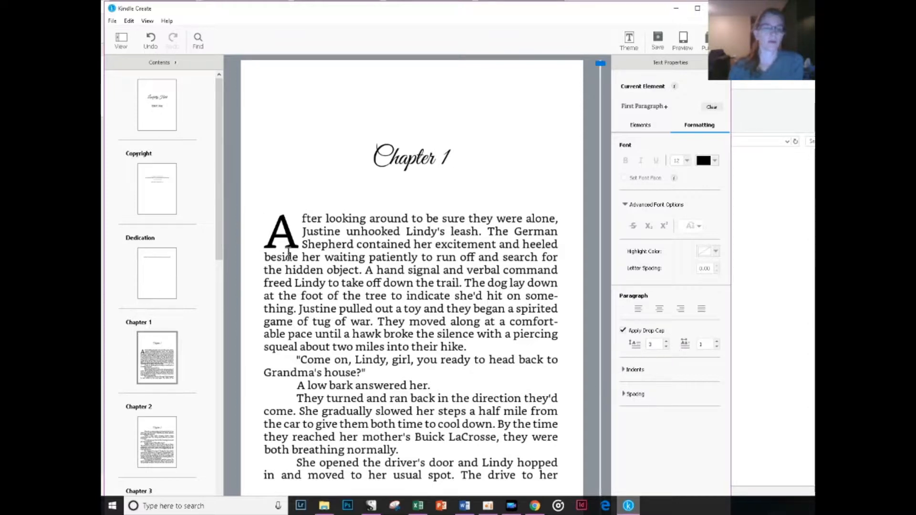
Try different line heights and character counts for the Chapter 1 drop cap, restoring 3 lines and 1 character.
{"action": "left_click", "coordinate": [667, 342]}
{"action": "left_click", "coordinate": [667, 342]}
{"action": "left_click", "coordinate": [666, 347]}
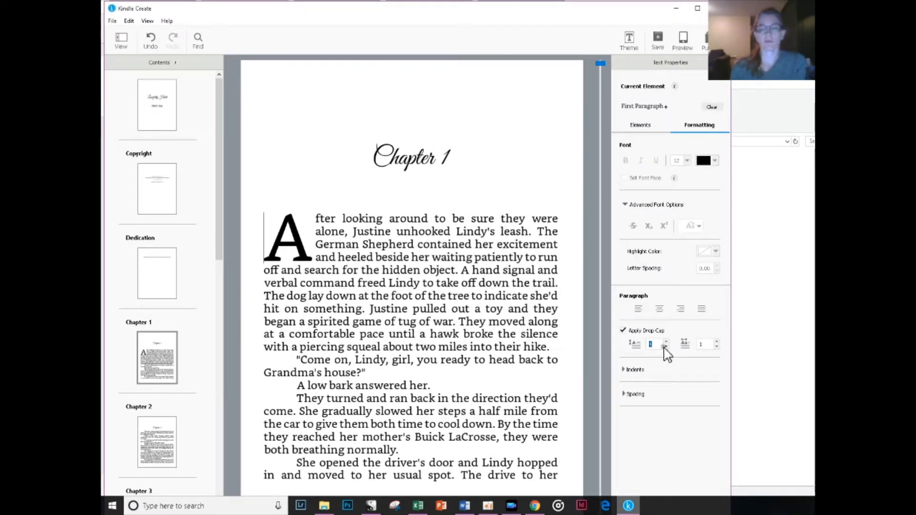
{"action": "left_click", "coordinate": [667, 347]}
{"action": "left_click", "coordinate": [667, 347]}
{"action": "left_click", "coordinate": [667, 342]}
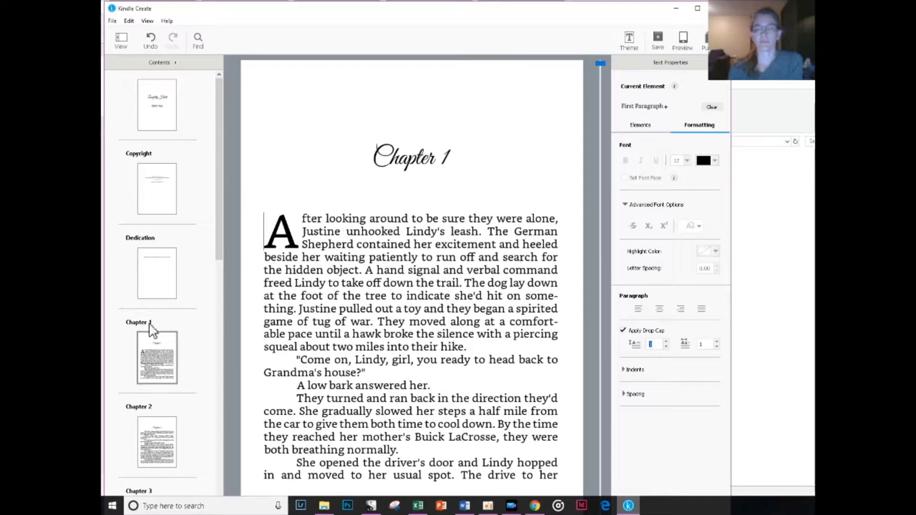
{"action": "left_click", "coordinate": [717, 341]}
{"action": "left_click", "coordinate": [717, 341]}
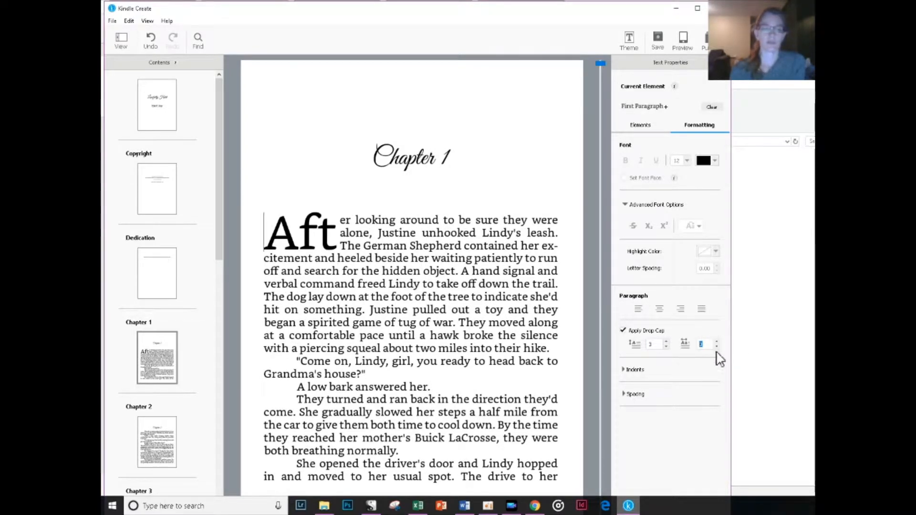
{"action": "left_click", "coordinate": [717, 348]}
{"action": "left_click", "coordinate": [717, 348]}
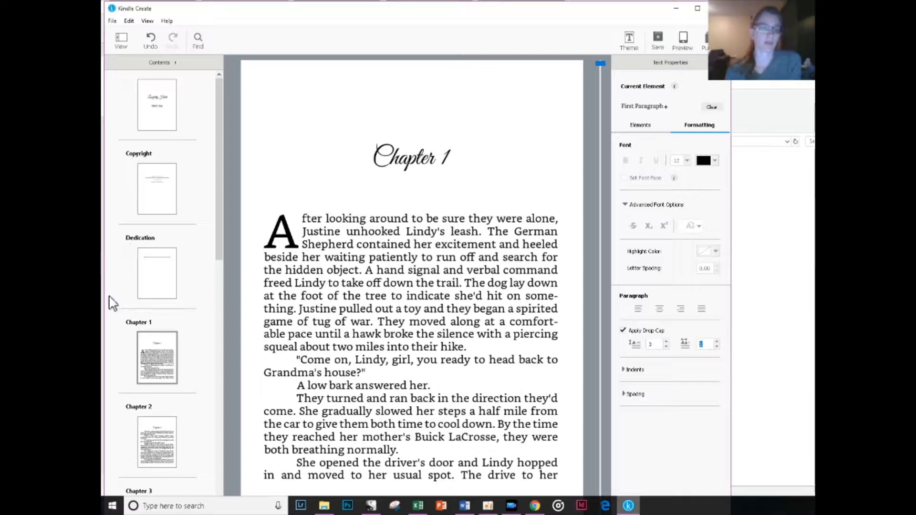
Apply the First Paragraph element to the opening paragraph of Chapter 2 and give it a drop cap.
{"action": "left_click_drag", "start_coordinate": [220, 194], "coordinate": [222, 271]}
{"action": "left_click", "coordinate": [159, 282]}
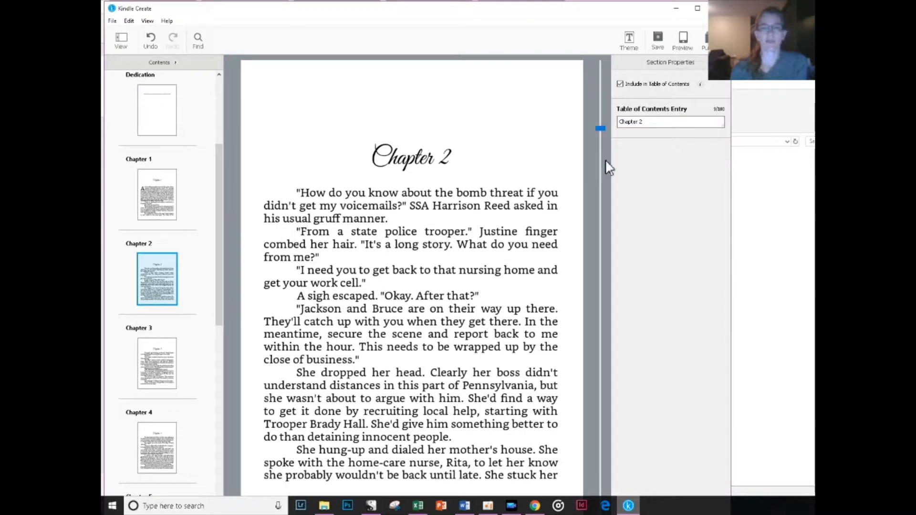
{"action": "left_click", "coordinate": [296, 193]}
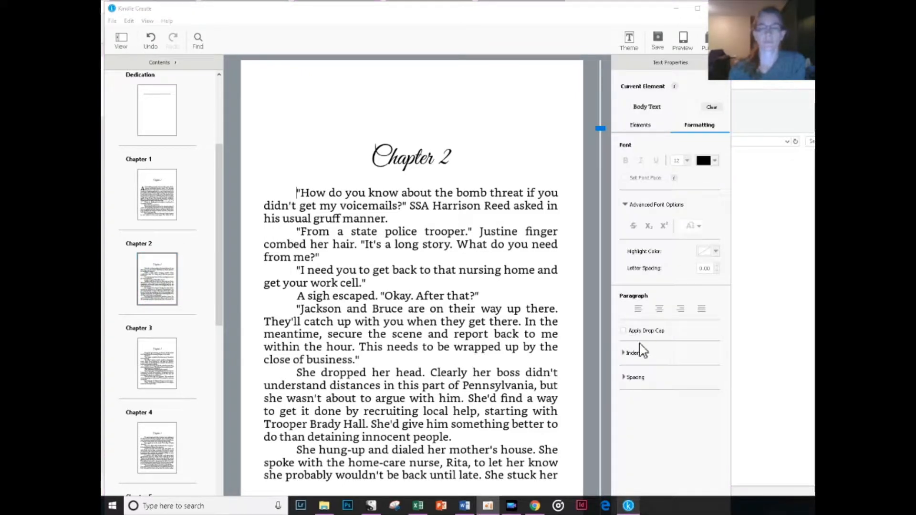
{"action": "left_click", "coordinate": [645, 128]}
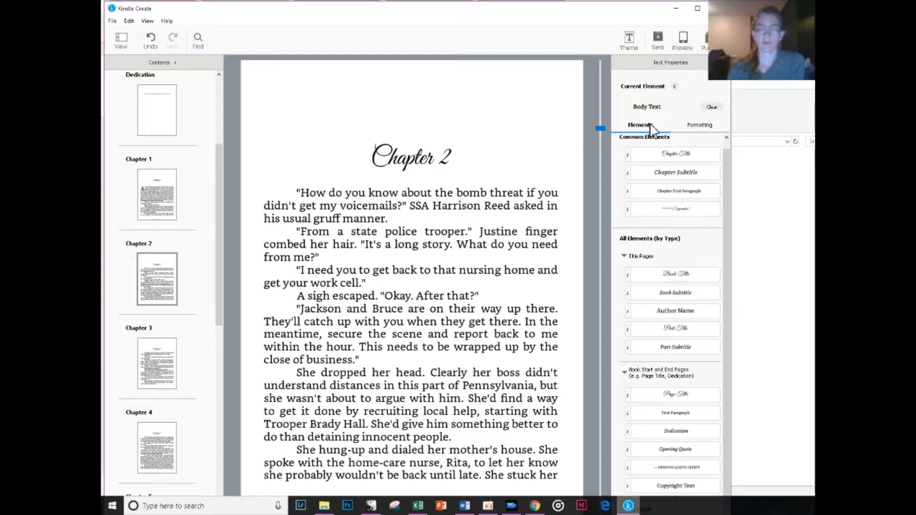
{"action": "left_click", "coordinate": [688, 414]}
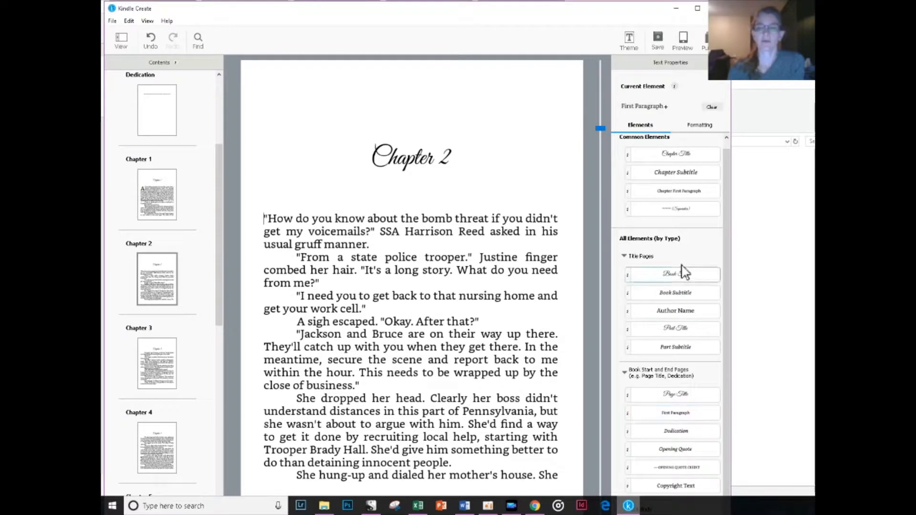
{"action": "left_click", "coordinate": [700, 132]}
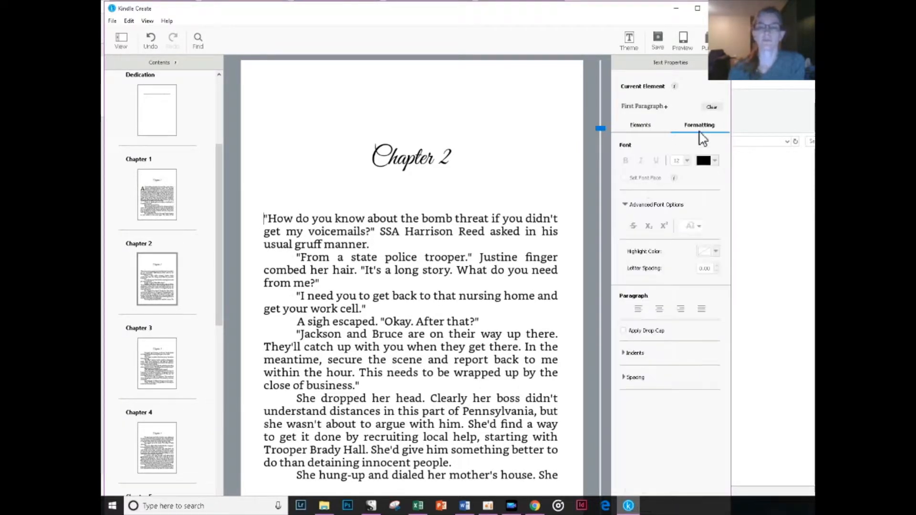
{"action": "left_click", "coordinate": [624, 332]}
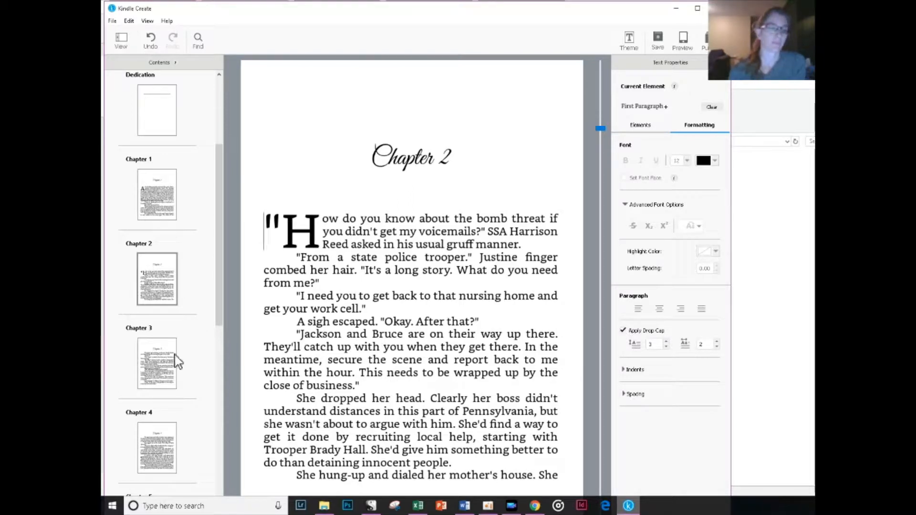
Apply the First Paragraph element to the opening paragraph of Chapter 3 and give it a drop cap.
{"action": "left_click", "coordinate": [160, 368]}
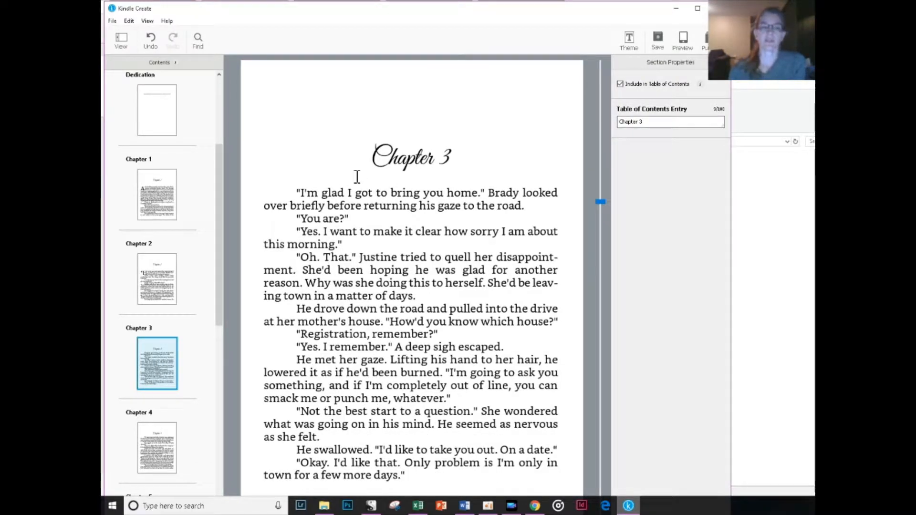
{"action": "double_click", "coordinate": [306, 193]}
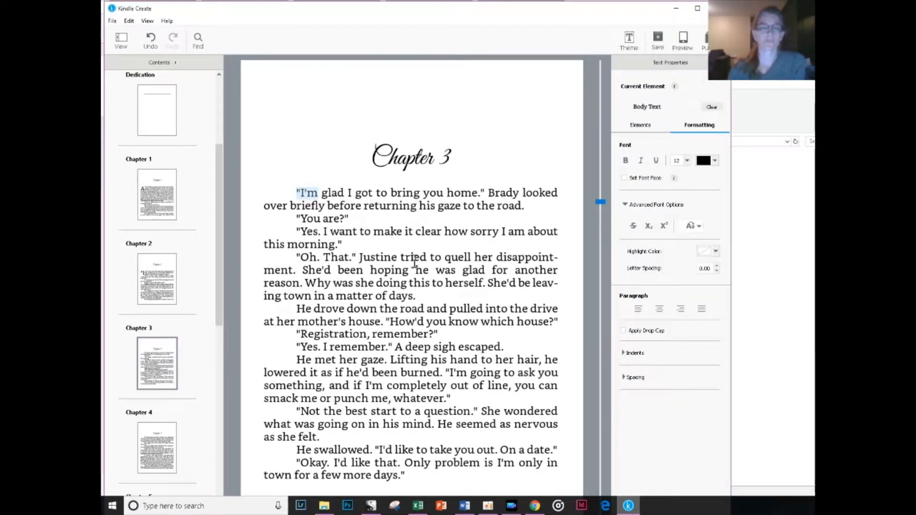
{"action": "left_click", "coordinate": [651, 130]}
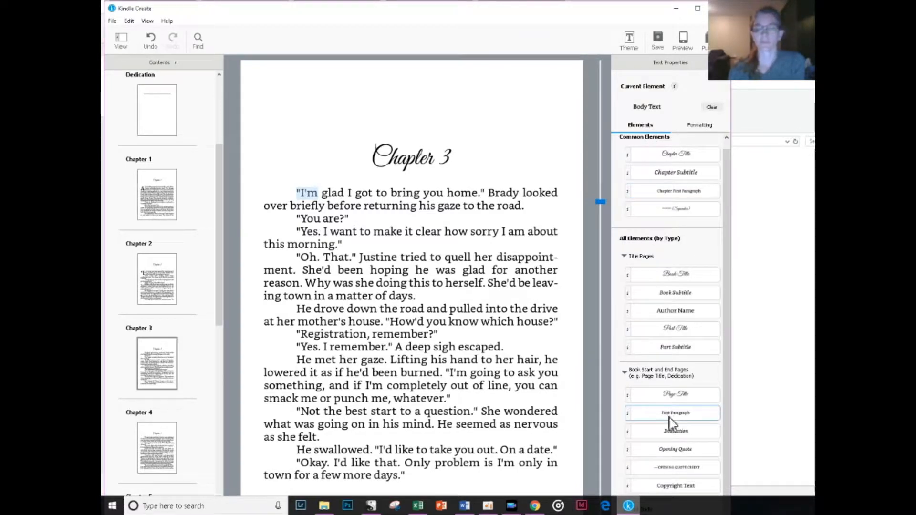
{"action": "left_click", "coordinate": [683, 413]}
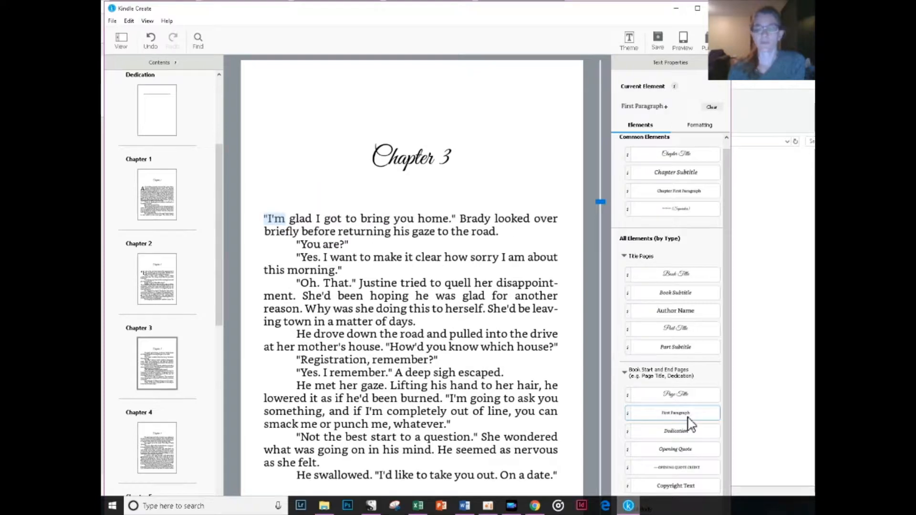
{"action": "left_click", "coordinate": [701, 125]}
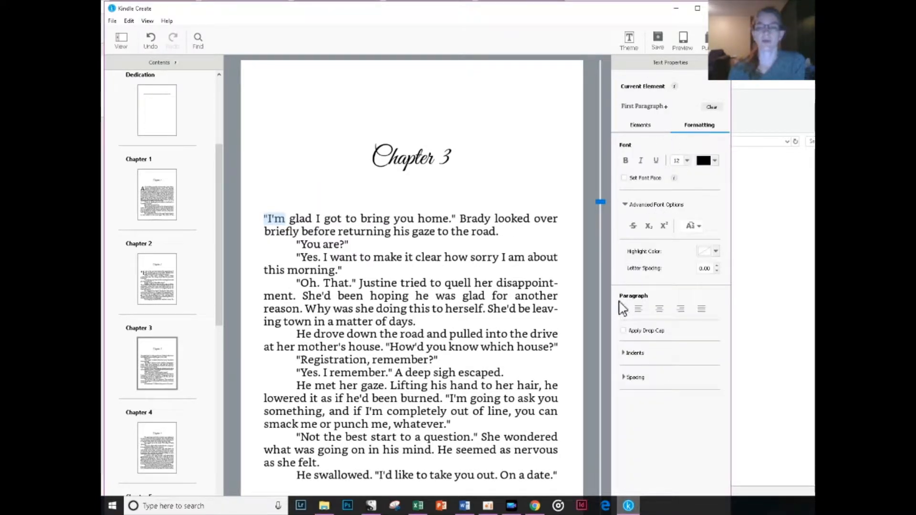
{"action": "left_click", "coordinate": [625, 333]}
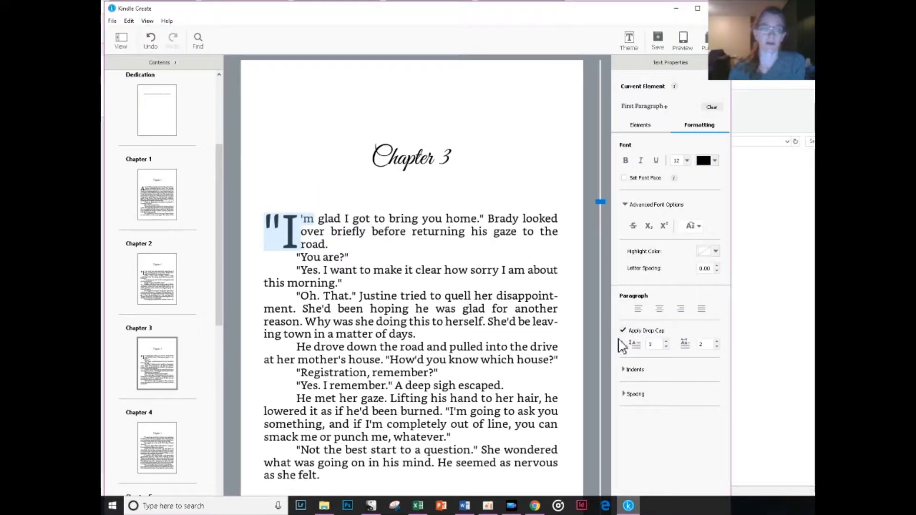
Apply the Block Quote element to the mother's letter found with the wedding dress in Chapter 7.
{"action": "left_click", "coordinate": [154, 442]}
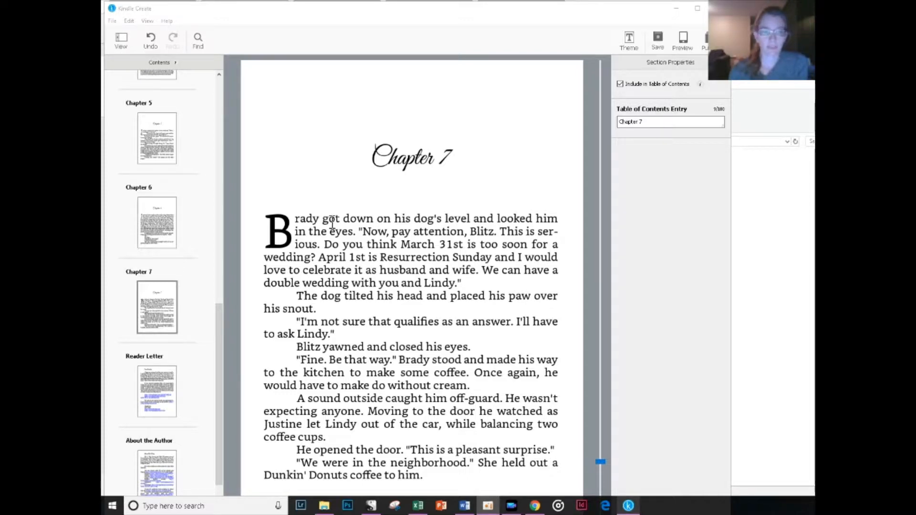
{"action": "scroll", "coordinate": [363, 247], "scroll_direction": "down", "scroll_amount": 20}
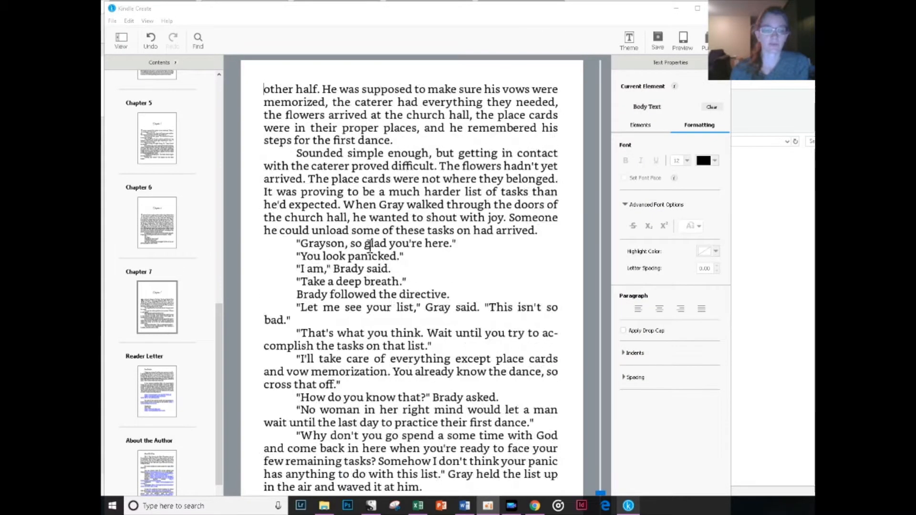
{"action": "scroll", "coordinate": [370, 248], "scroll_direction": "up", "scroll_amount": 20}
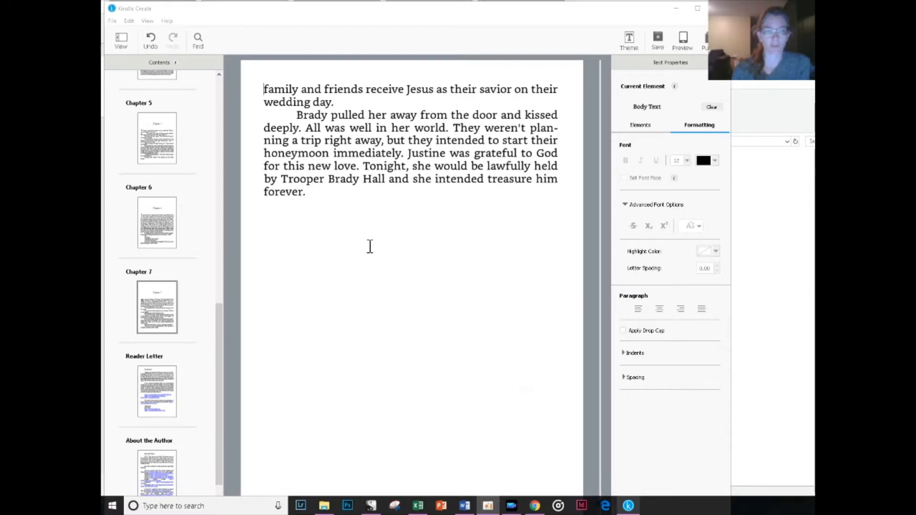
{"action": "scroll", "coordinate": [370, 247], "scroll_direction": "down", "scroll_amount": 8}
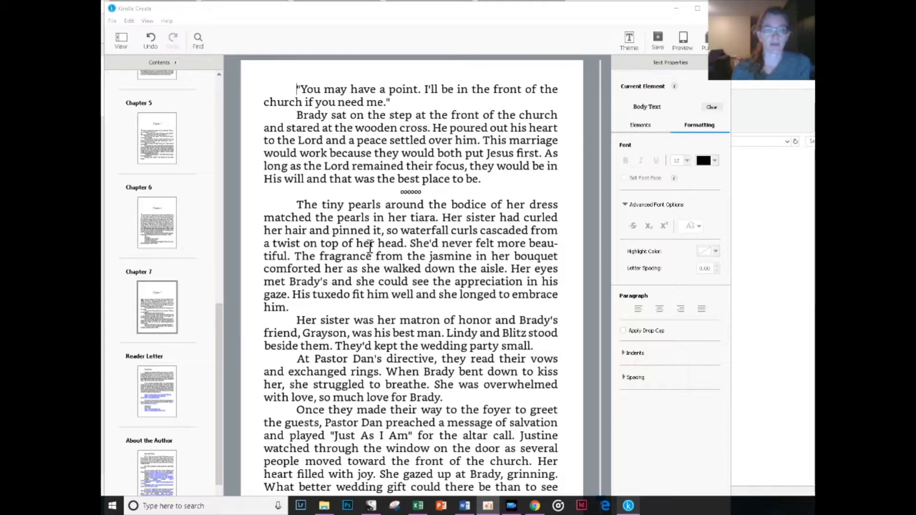
{"action": "scroll", "coordinate": [370, 247], "scroll_direction": "down", "scroll_amount": 5}
{"action": "scroll", "coordinate": [370, 246], "scroll_direction": "up", "scroll_amount": 5}
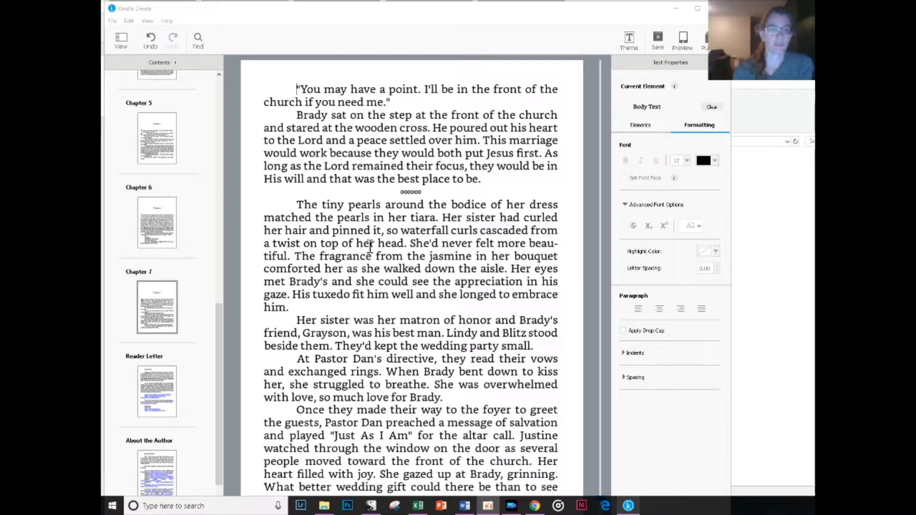
{"action": "scroll", "coordinate": [370, 246], "scroll_direction": "up", "scroll_amount": 8}
{"action": "scroll", "coordinate": [368, 251], "scroll_direction": "down", "scroll_amount": 8}
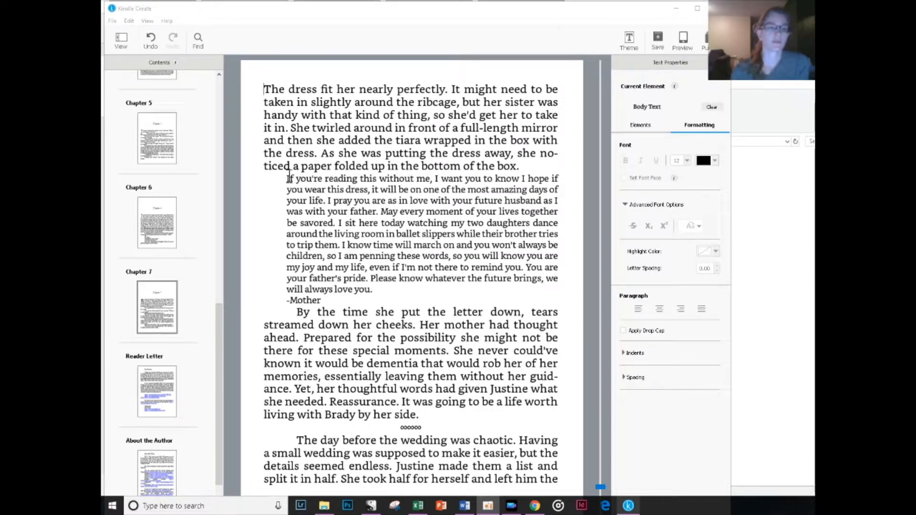
{"action": "left_click_drag", "start_coordinate": [282, 181], "coordinate": [343, 299]}
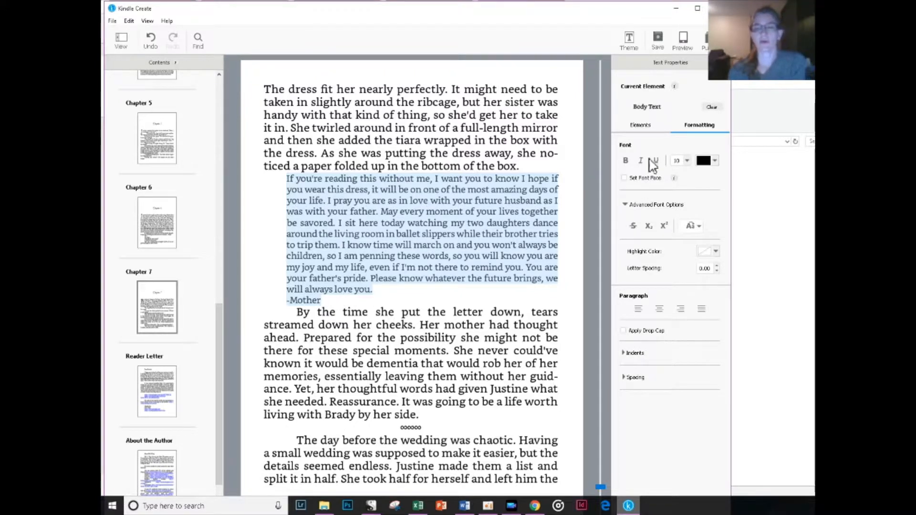
{"action": "left_click", "coordinate": [648, 126]}
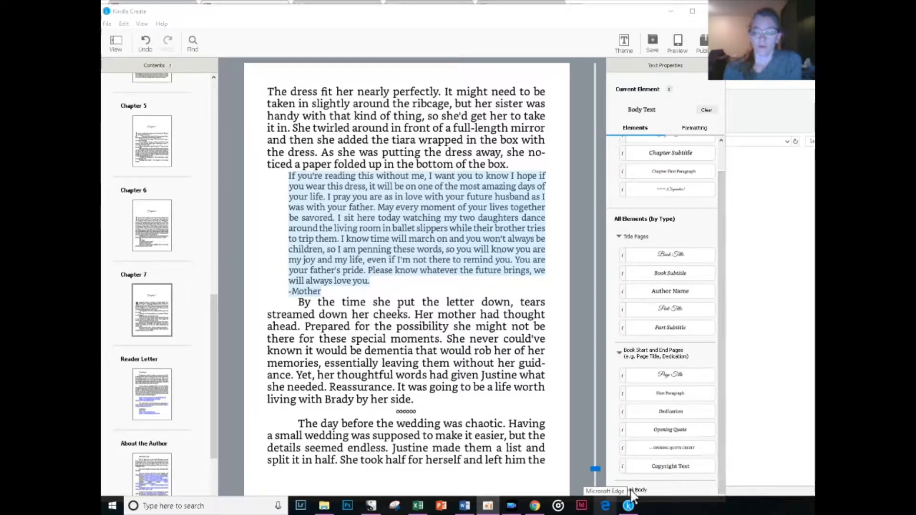
{"action": "left_click", "coordinate": [645, 493]}
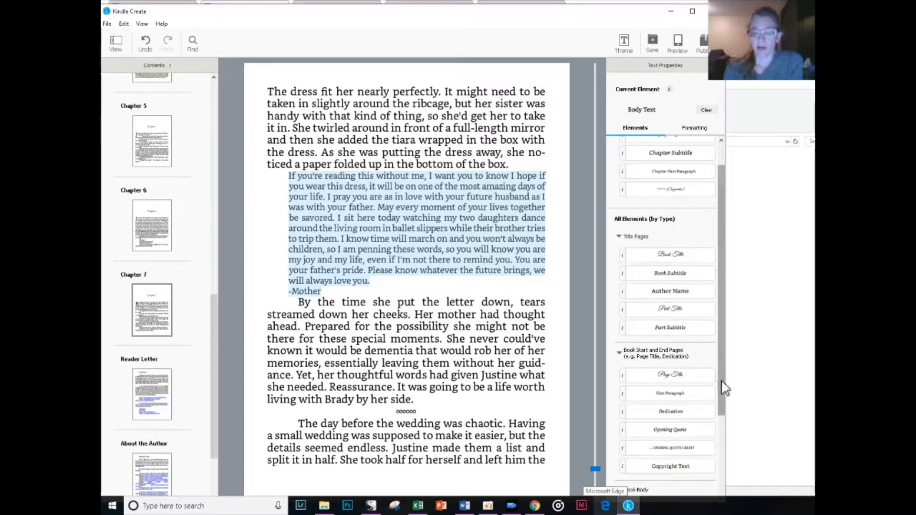
{"action": "left_click_drag", "start_coordinate": [722, 373], "coordinate": [733, 491]}
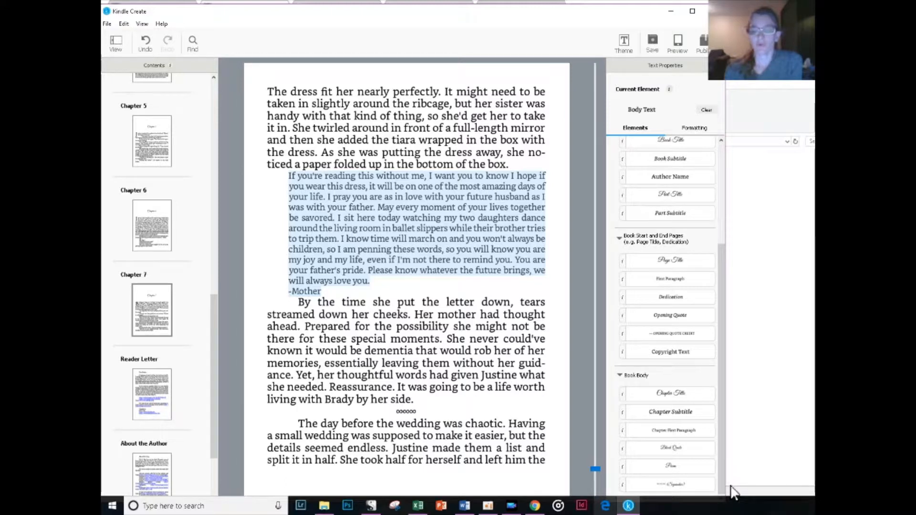
{"action": "left_click", "coordinate": [674, 453]}
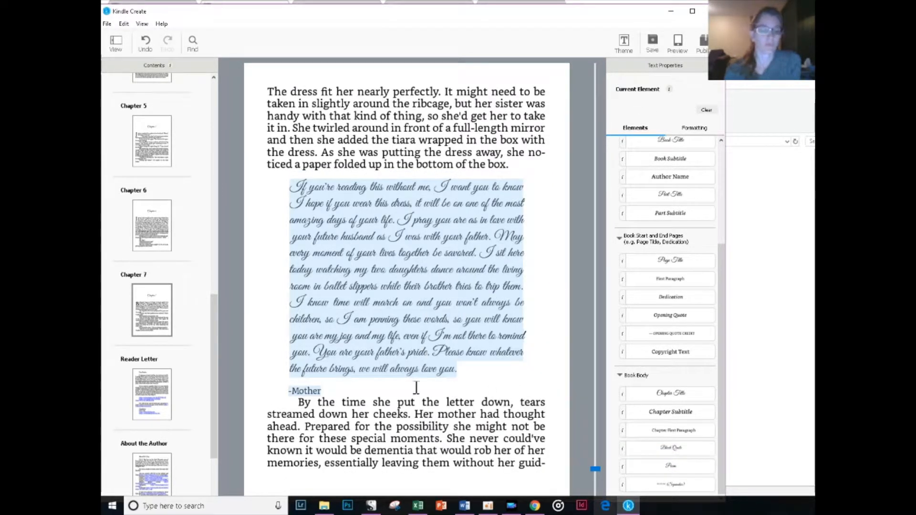
Apply the Block Quote element to the "-Mother" signature line below the letter.
{"action": "left_click", "coordinate": [347, 381]}
{"action": "left_click_drag", "start_coordinate": [322, 391], "coordinate": [283, 388]}
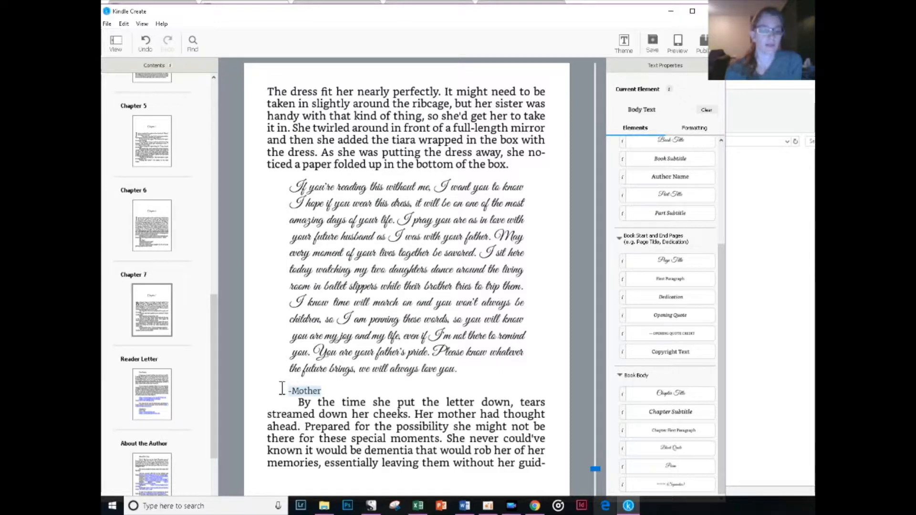
{"action": "left_click", "coordinate": [669, 450]}
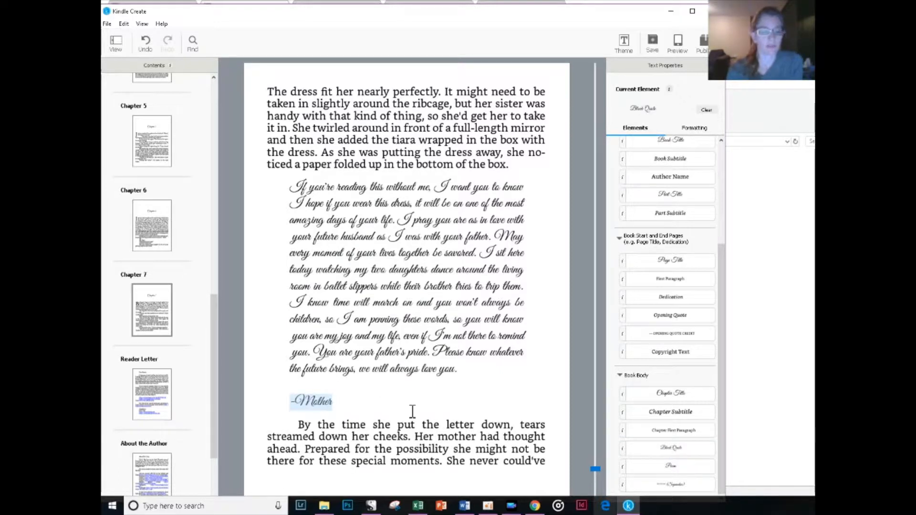
{"action": "left_click", "coordinate": [390, 403]}
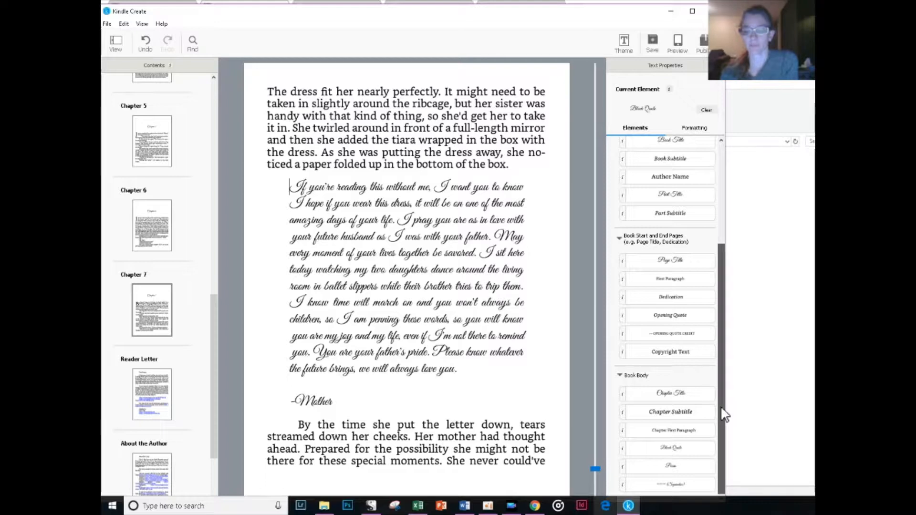
Apply the Separator element to the first scene-break line of infinity symbols in Chapter 1.
{"action": "key", "text": "Page_Up"}
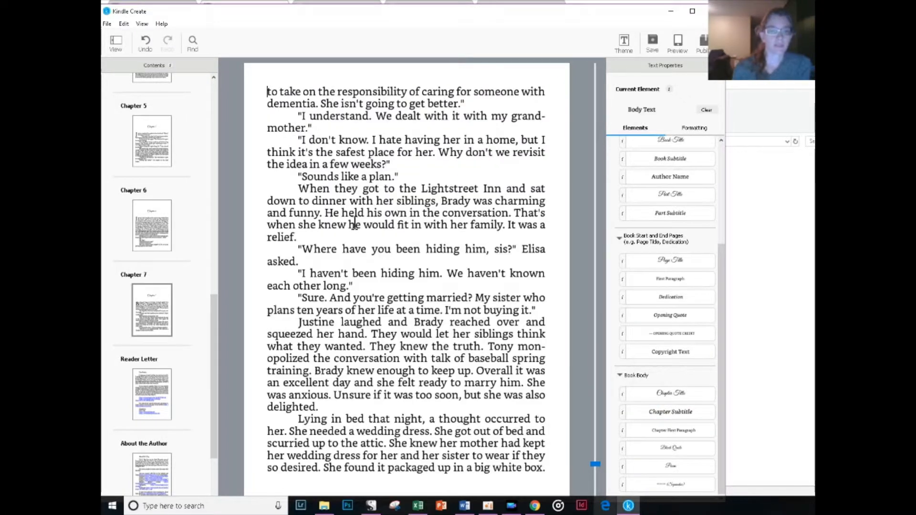
{"action": "key", "text": "Page_Up"}
{"action": "key", "text": "Page_Up"}
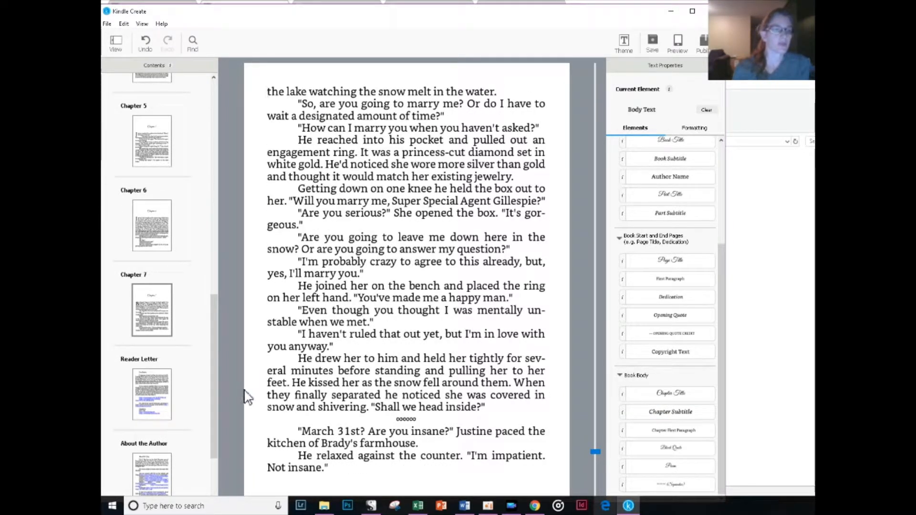
{"action": "left_click_drag", "start_coordinate": [213, 331], "coordinate": [211, 115]}
{"action": "left_click", "coordinate": [154, 361]}
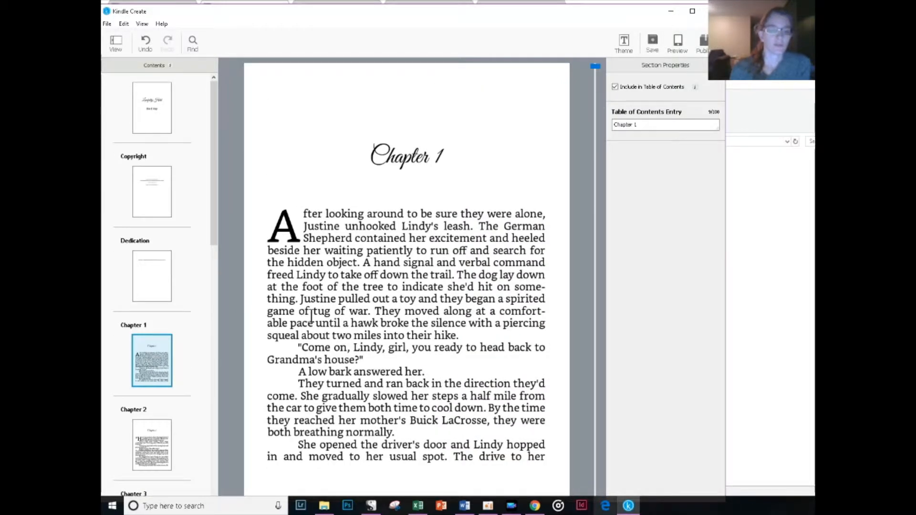
{"action": "scroll", "coordinate": [312, 316], "scroll_direction": "down", "scroll_amount": 3}
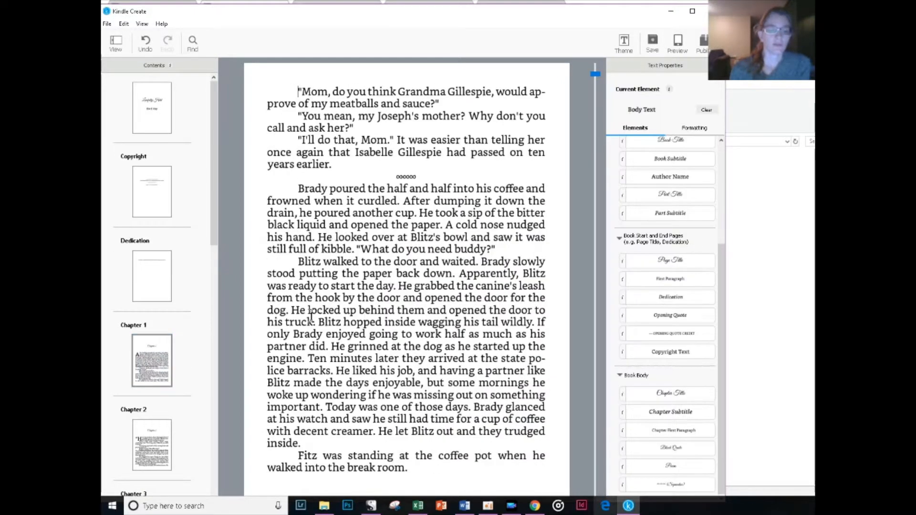
{"action": "left_click", "coordinate": [432, 179]}
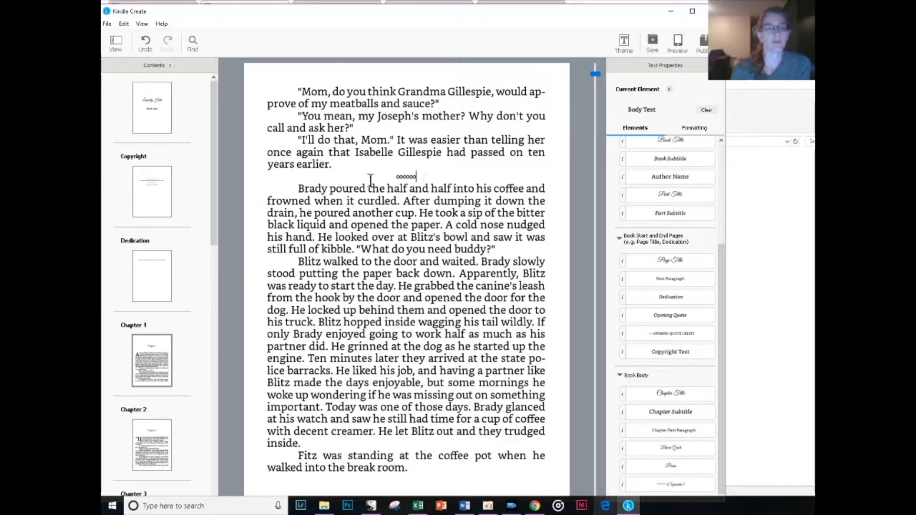
{"action": "left_click_drag", "start_coordinate": [398, 173], "coordinate": [425, 176]}
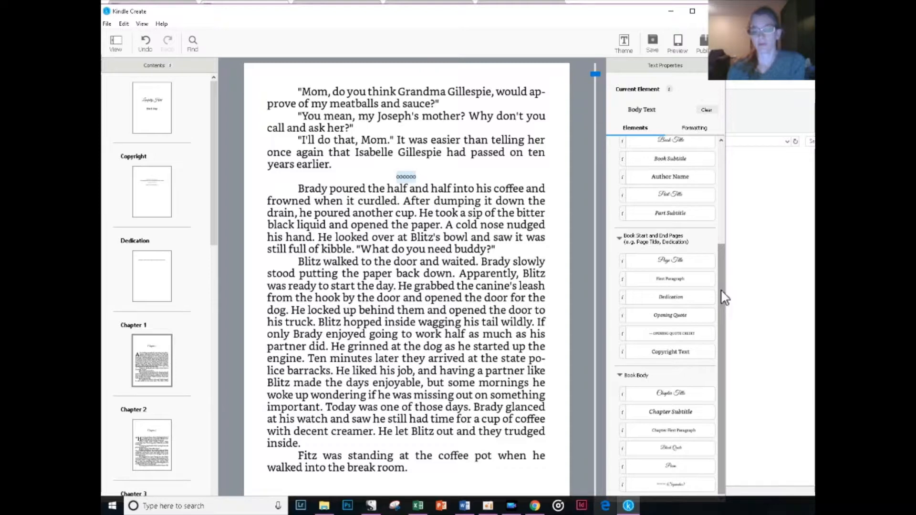
{"action": "left_click", "coordinate": [688, 492]}
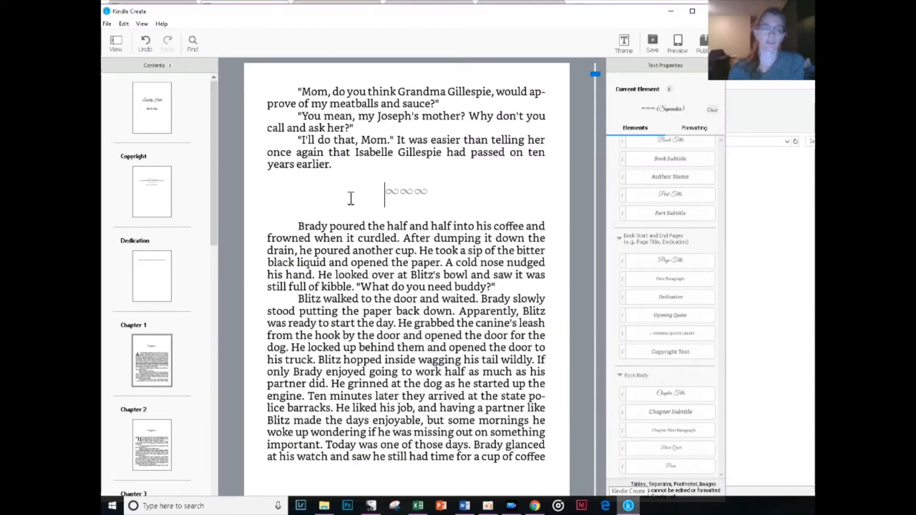
Apply the Separator element to the second scene break in Chapter 1, after the gray Ford Interceptor sentence.
{"action": "key", "text": "Page_Down"}
{"action": "key", "text": "Page_Down"}
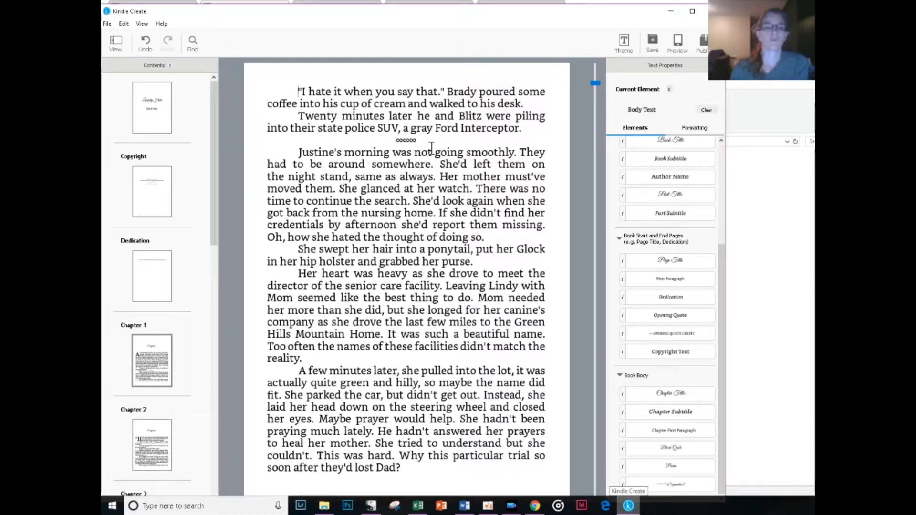
{"action": "left_click", "coordinate": [406, 140]}
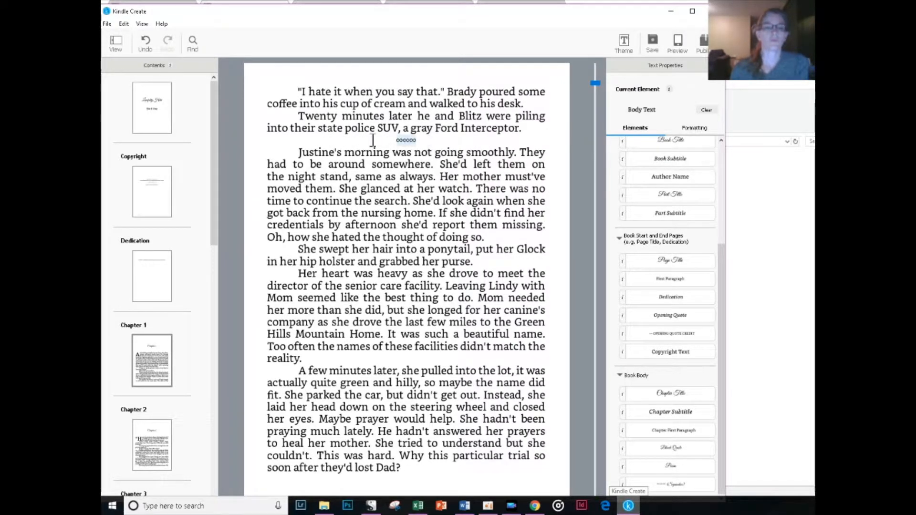
{"action": "left_click", "coordinate": [682, 483]}
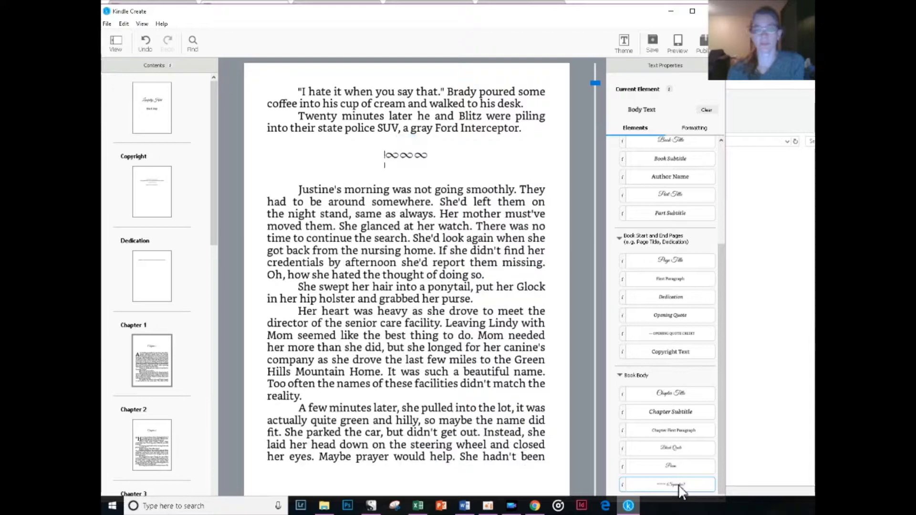
Copy the infinity symbols of the second scene break and search the manuscript for their next occurrence.
{"action": "left_click", "coordinate": [193, 43]}
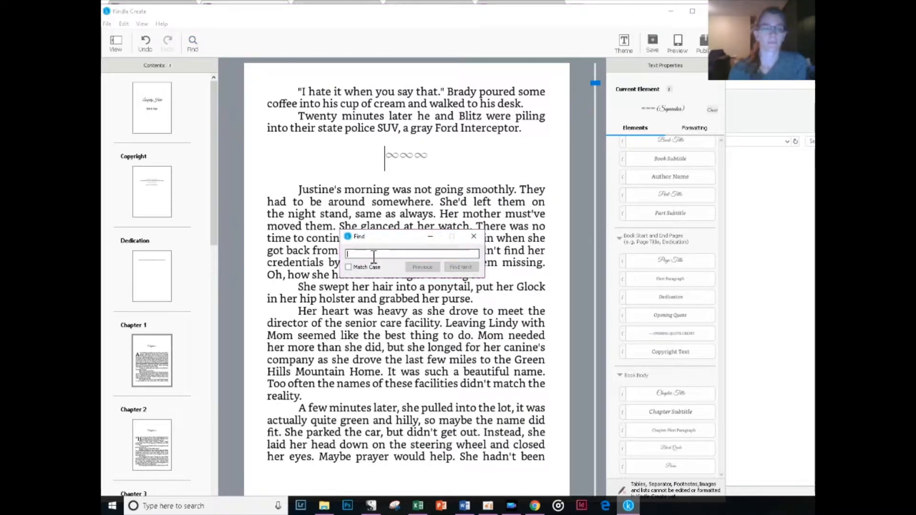
{"action": "left_click", "coordinate": [374, 252]}
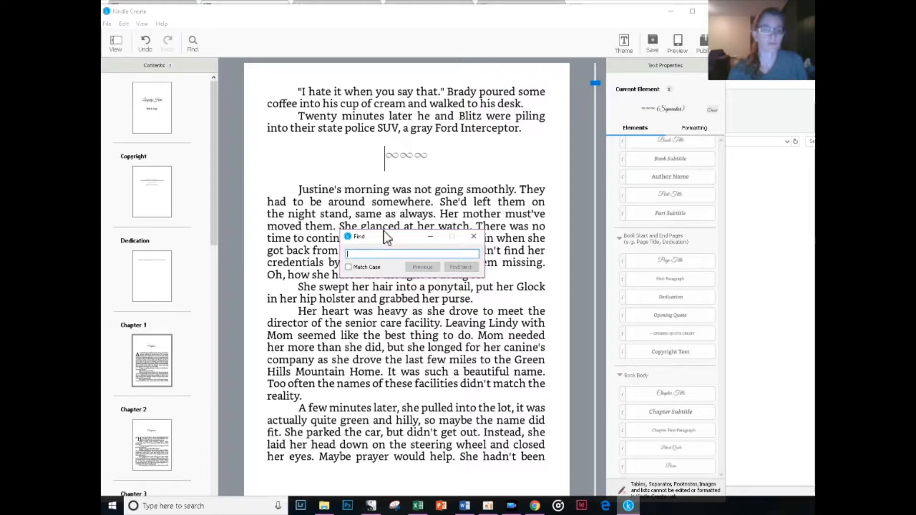
{"action": "left_click_drag", "start_coordinate": [436, 161], "coordinate": [374, 185]}
{"action": "key", "text": "ctrl+c"}
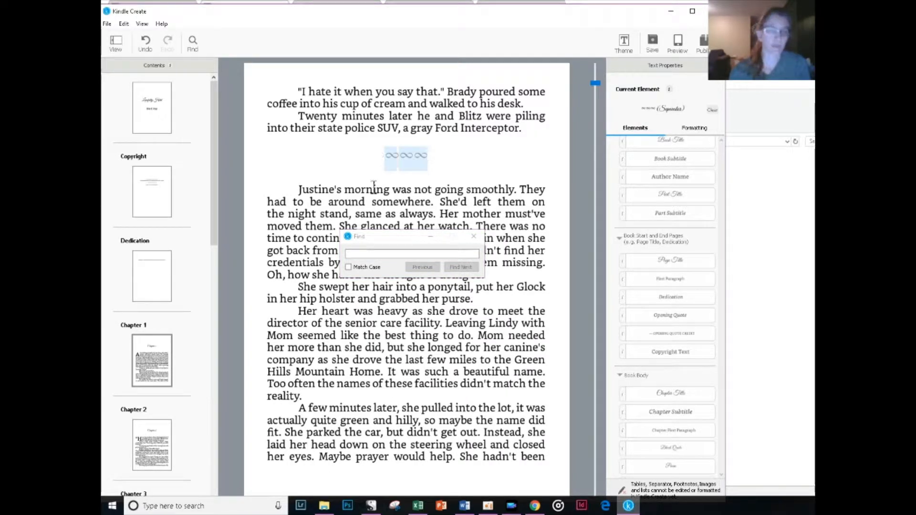
{"action": "left_click", "coordinate": [372, 253]}
{"action": "key", "text": "ctrl+v"}
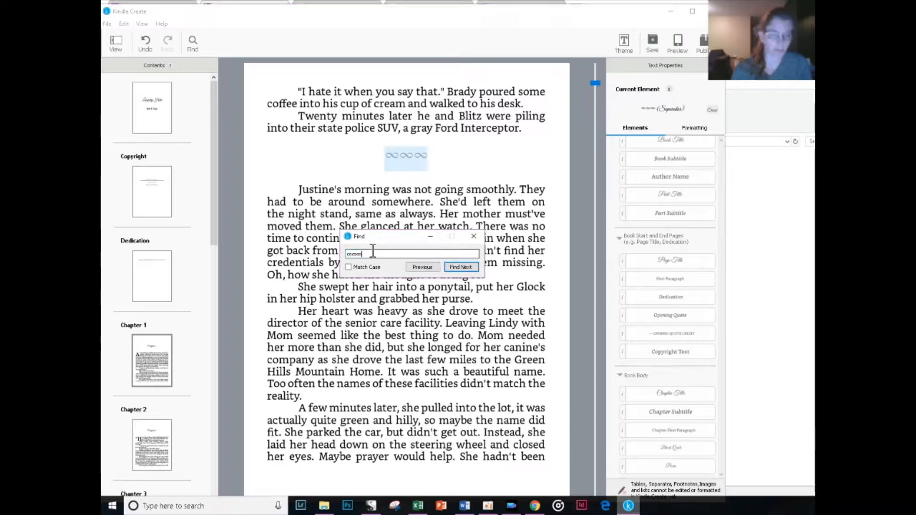
{"action": "left_click", "coordinate": [459, 269]}
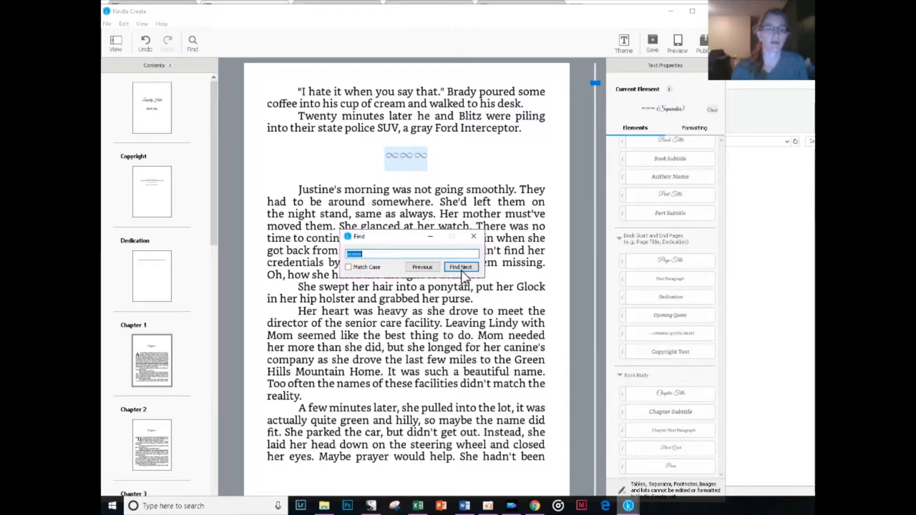
Apply the Separator element to the next two scene breaks in Chapter 1, before "Brady scratched" and before "The sound of sirens".
{"action": "left_click", "coordinate": [454, 269]}
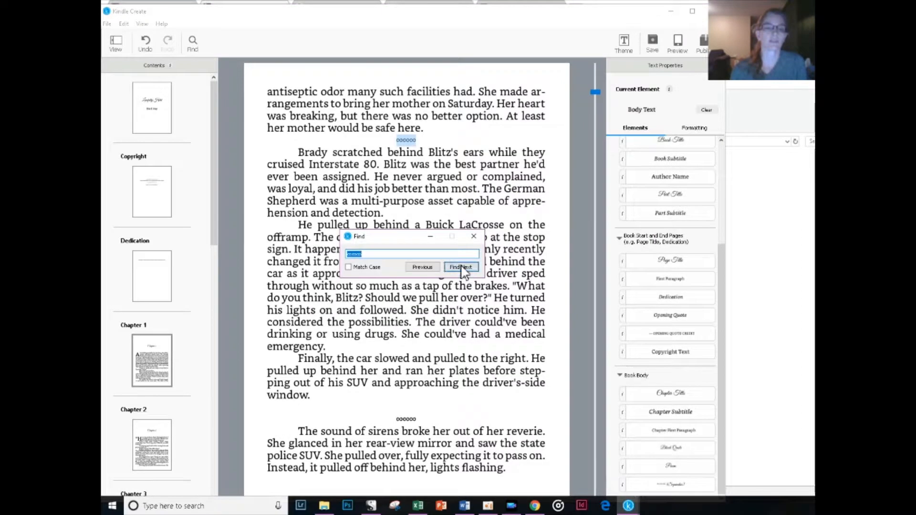
{"action": "left_click", "coordinate": [682, 486]}
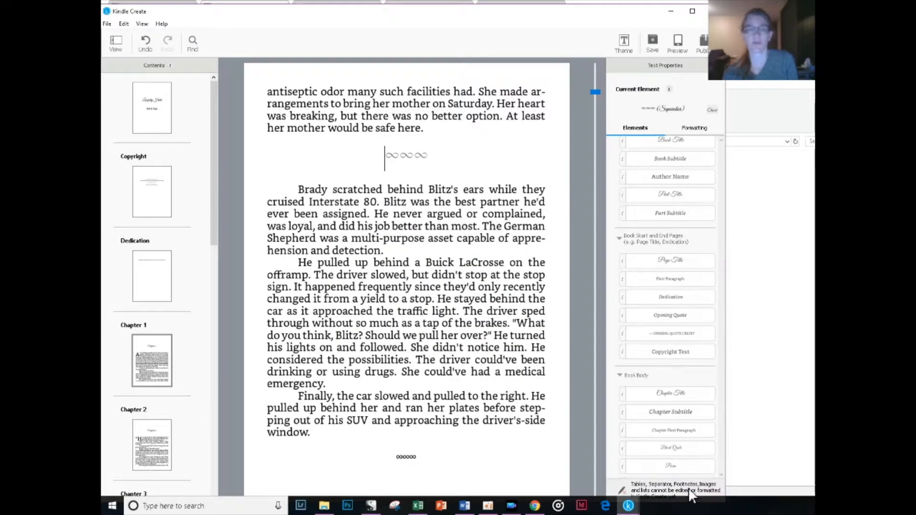
{"action": "left_click_drag", "start_coordinate": [425, 458], "coordinate": [389, 457]}
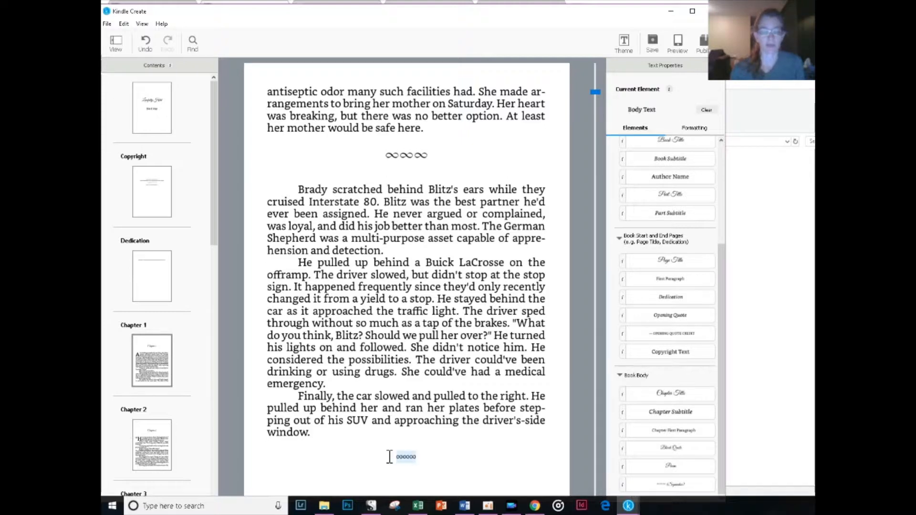
{"action": "left_click", "coordinate": [671, 486]}
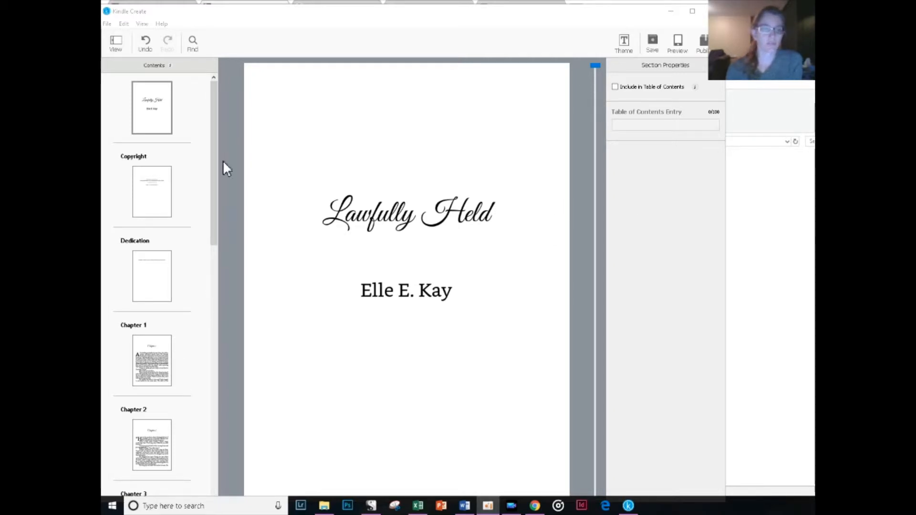
In the Reader Letter section, move the novel page web link onto its own line, separated from the preceding sentence.
{"action": "left_click_drag", "start_coordinate": [218, 100], "coordinate": [196, 403]}
{"action": "left_click", "coordinate": [157, 461]}
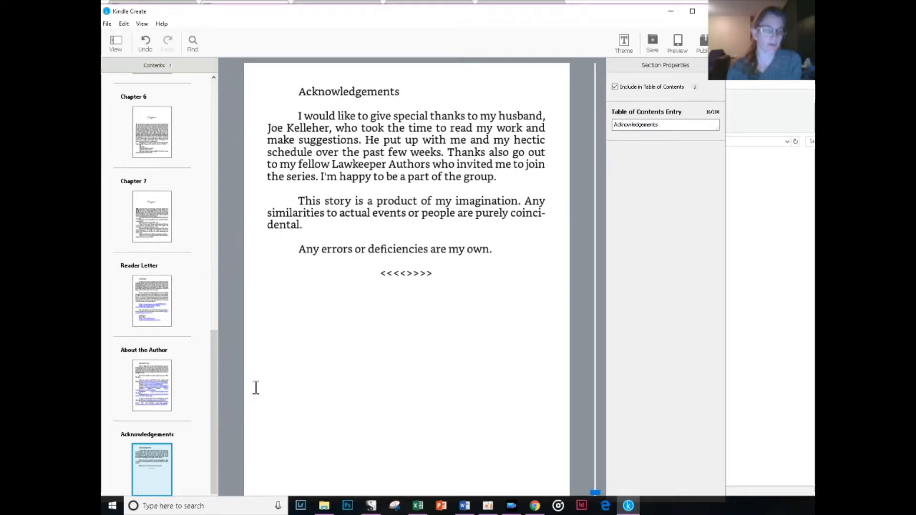
{"action": "left_click", "coordinate": [165, 282]}
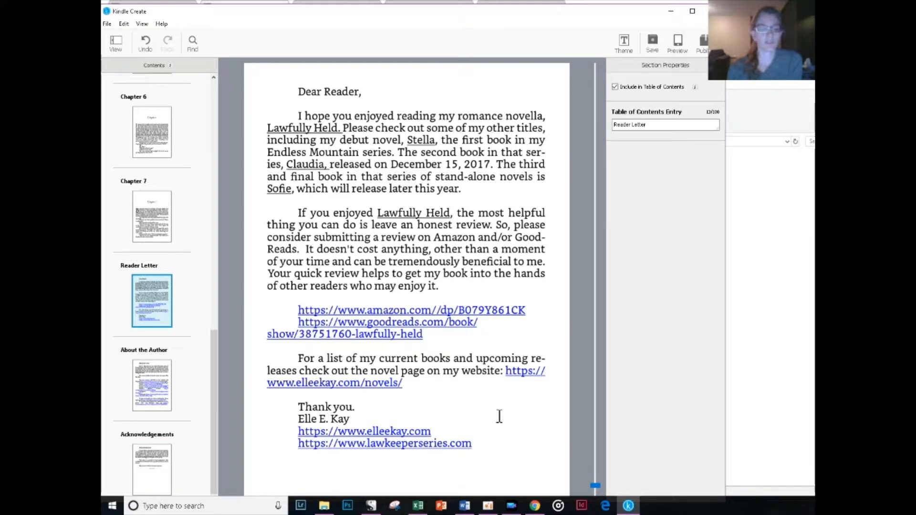
{"action": "left_click", "coordinate": [506, 376]}
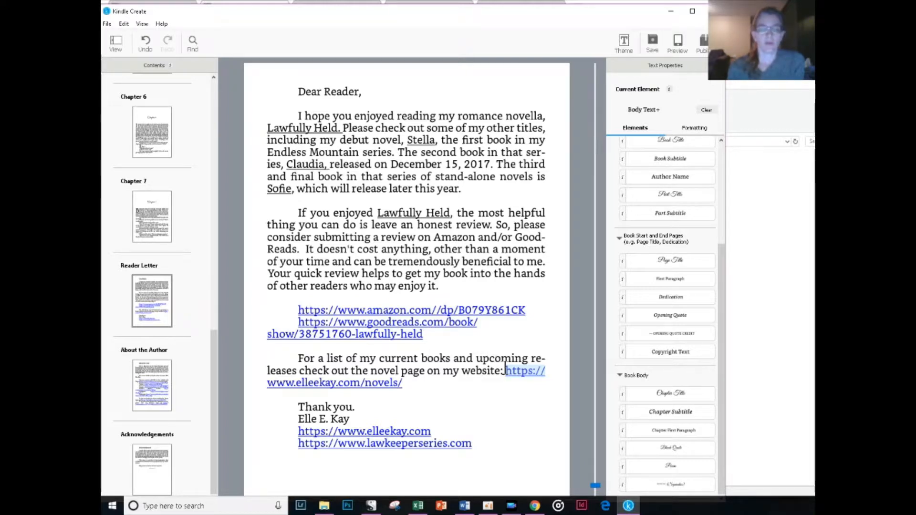
{"action": "key", "text": "Return"}
{"action": "key", "text": "Return"}
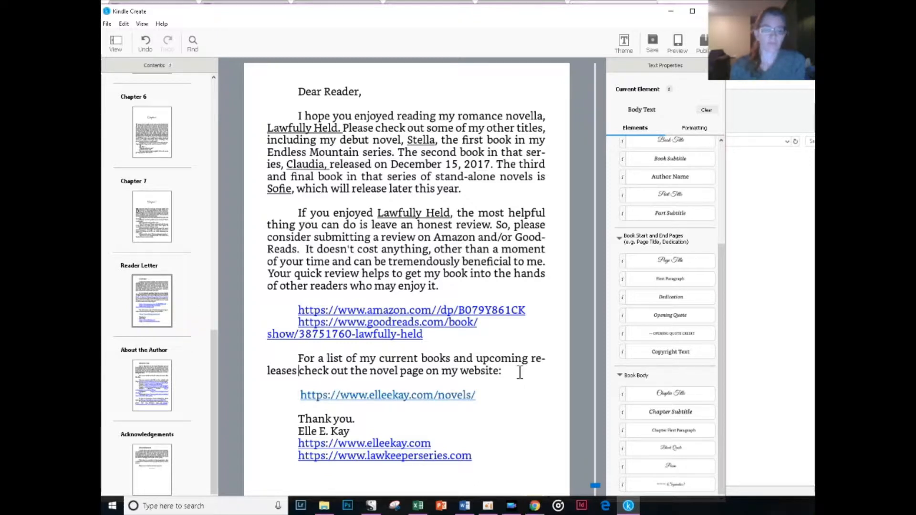
Slightly reduce the spacing before the "For a list of my current books" paragraph.
{"action": "left_click", "coordinate": [518, 372]}
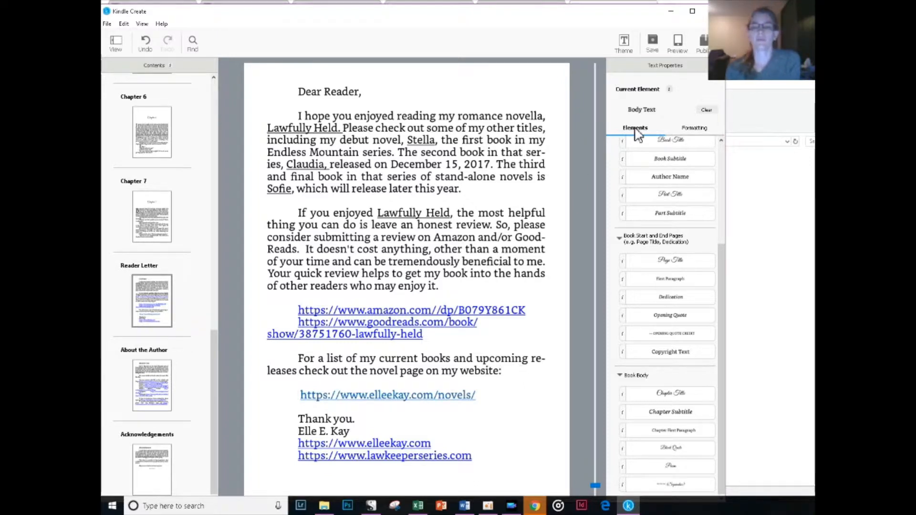
{"action": "left_click", "coordinate": [694, 128]}
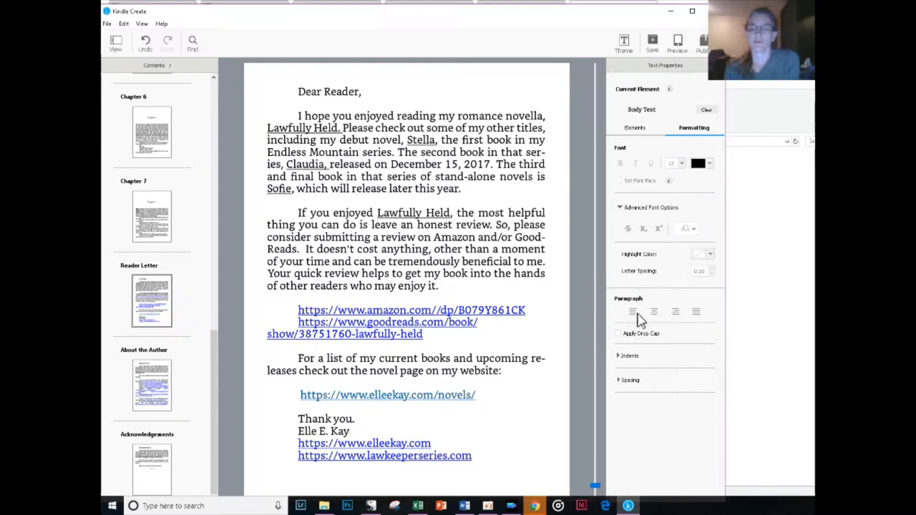
{"action": "left_click", "coordinate": [618, 356]}
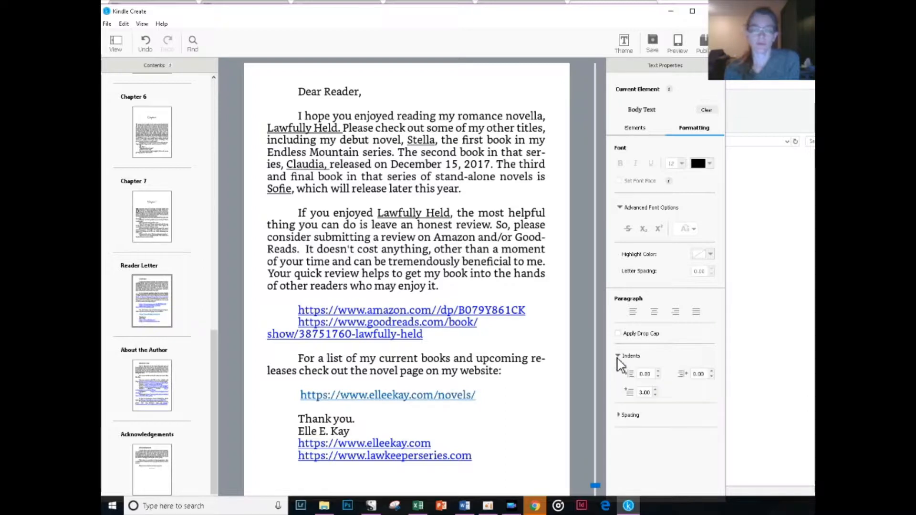
{"action": "left_click", "coordinate": [619, 415]}
{"action": "left_click", "coordinate": [656, 431]}
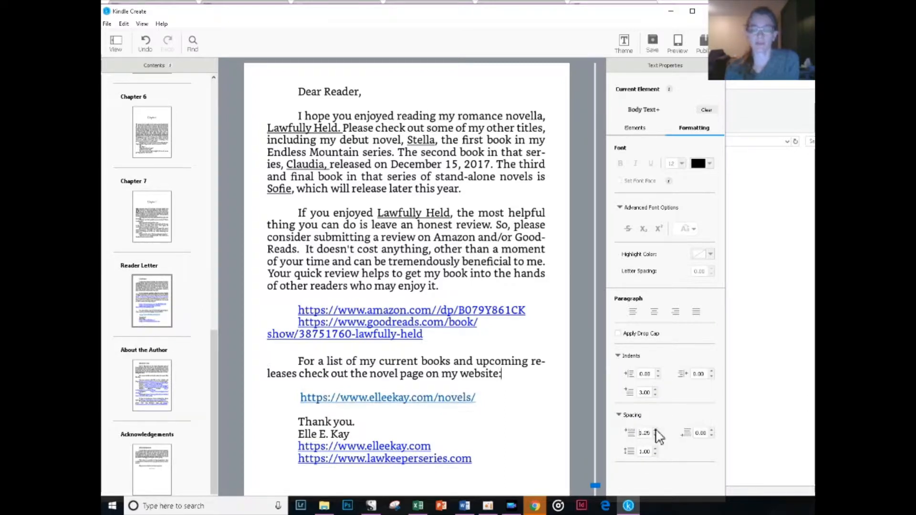
{"action": "left_click", "coordinate": [656, 431]}
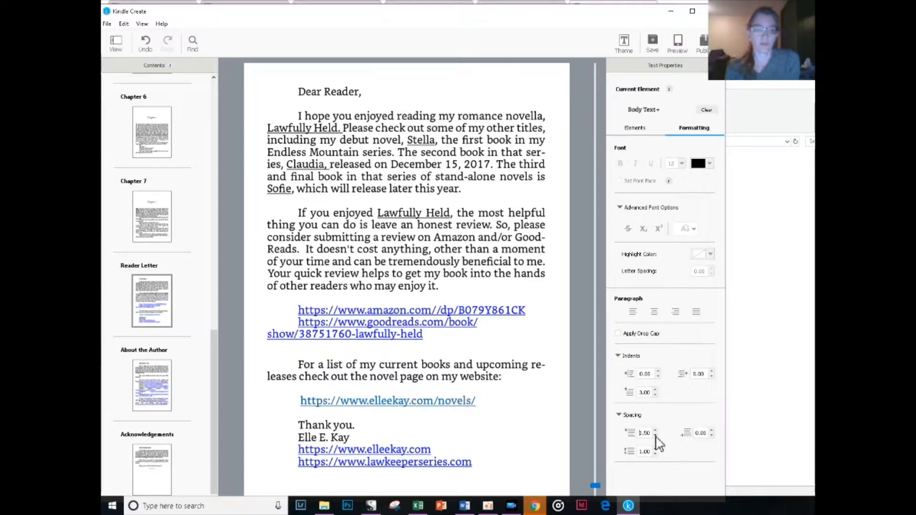
{"action": "left_click", "coordinate": [656, 436]}
{"action": "left_click", "coordinate": [656, 436]}
{"action": "left_click", "coordinate": [655, 436]}
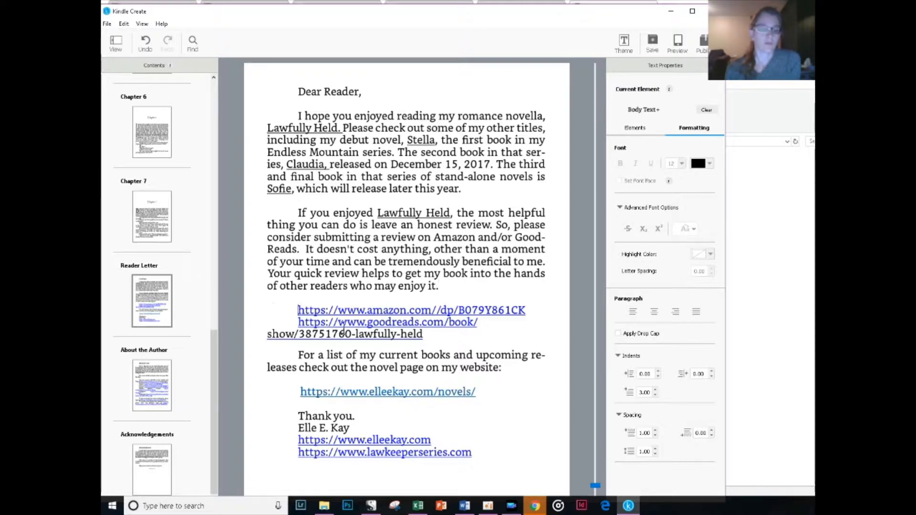
Set the spacing before the Amazon link paragraph in the reader letter to 0.25.
{"action": "left_click", "coordinate": [655, 436]}
{"action": "left_click", "coordinate": [655, 436]}
{"action": "left_click", "coordinate": [656, 436]}
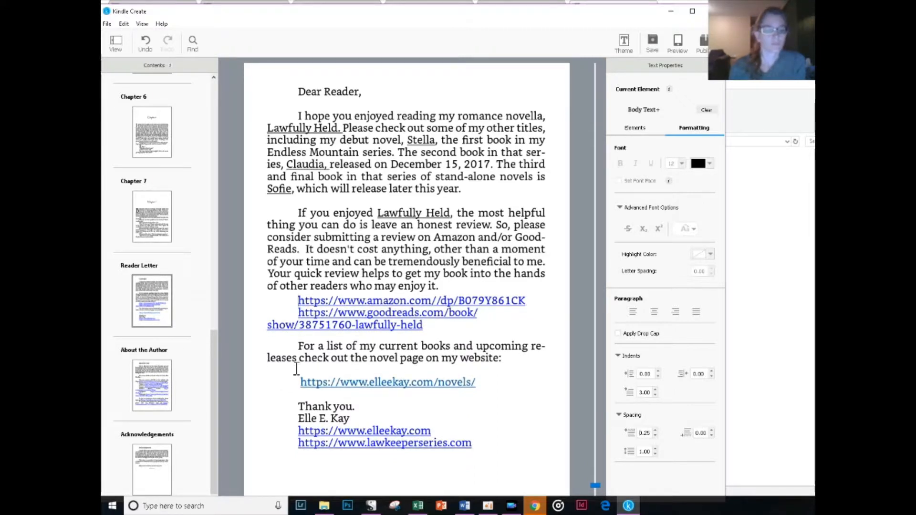
Set the spacing before the novel page link paragraph to 0.50.
{"action": "left_click", "coordinate": [283, 383]}
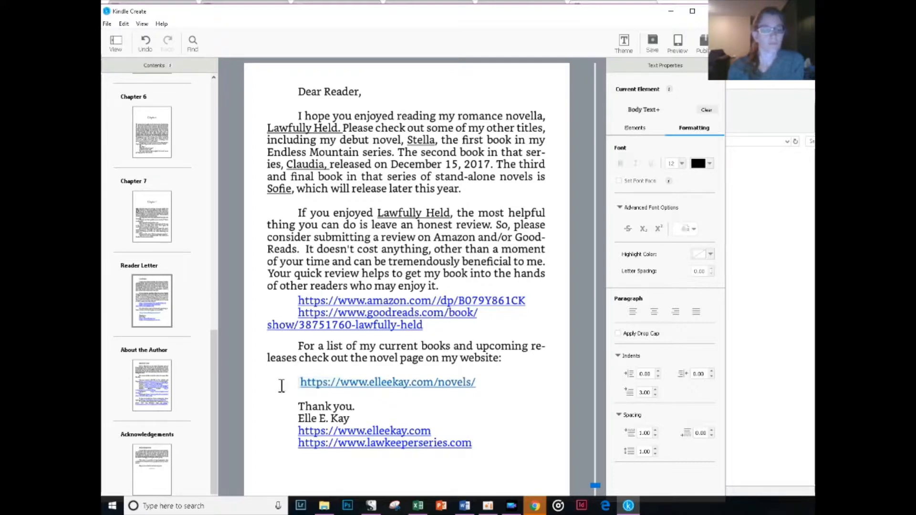
{"action": "left_click", "coordinate": [656, 435]}
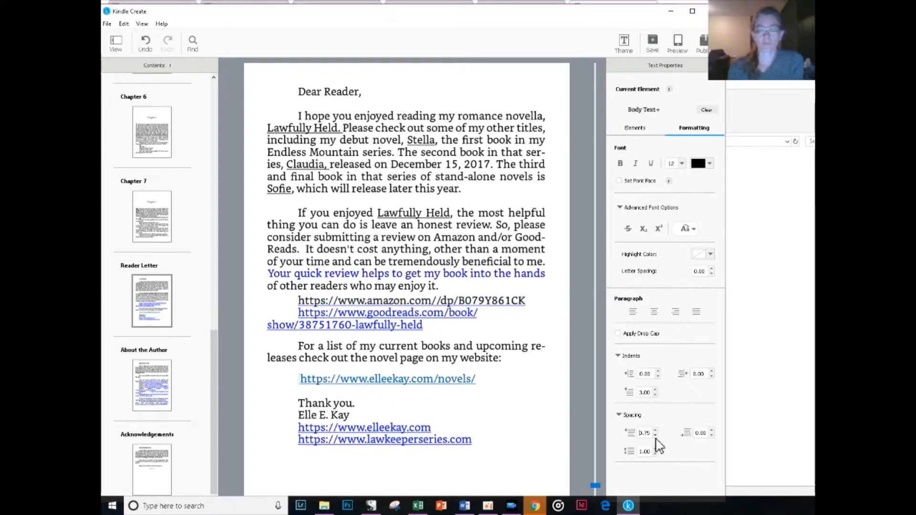
{"action": "left_click", "coordinate": [655, 436]}
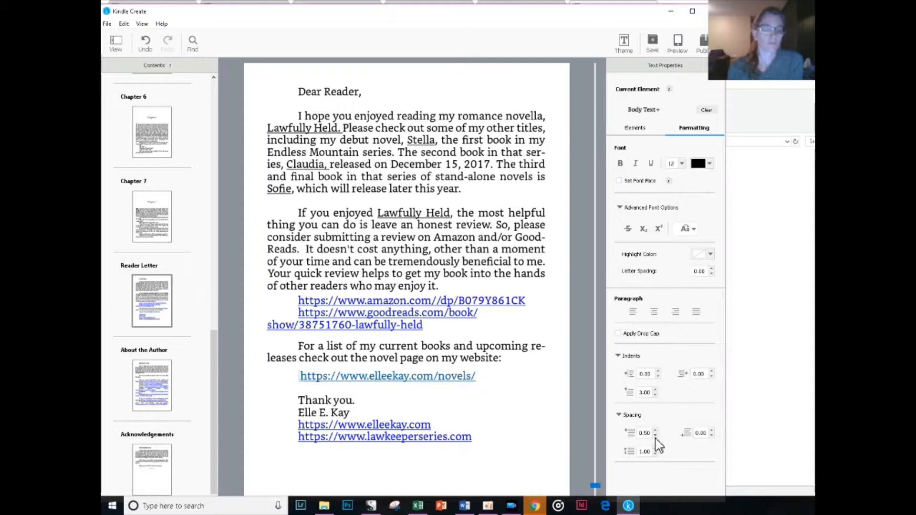
{"action": "left_click", "coordinate": [464, 238]}
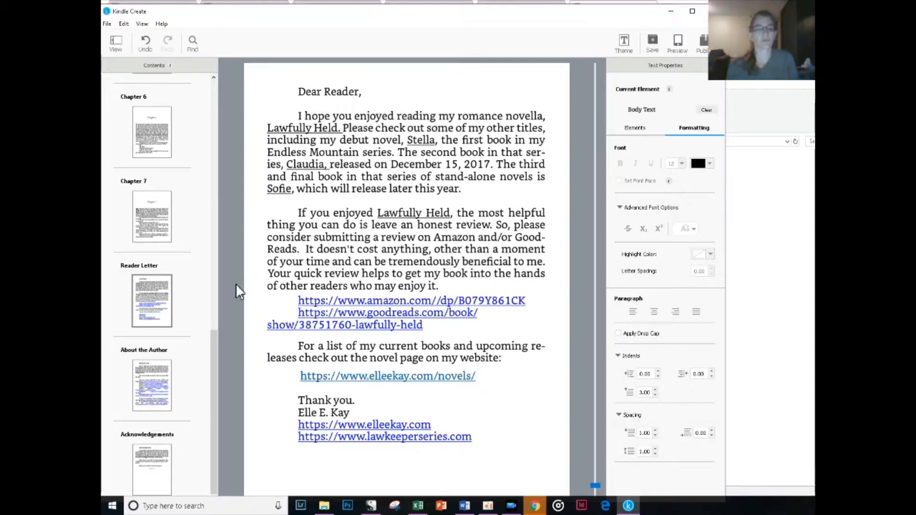
Set the spacing before the Amazon link paragraph in the reader letter to 0.50.
{"action": "left_click", "coordinate": [292, 303]}
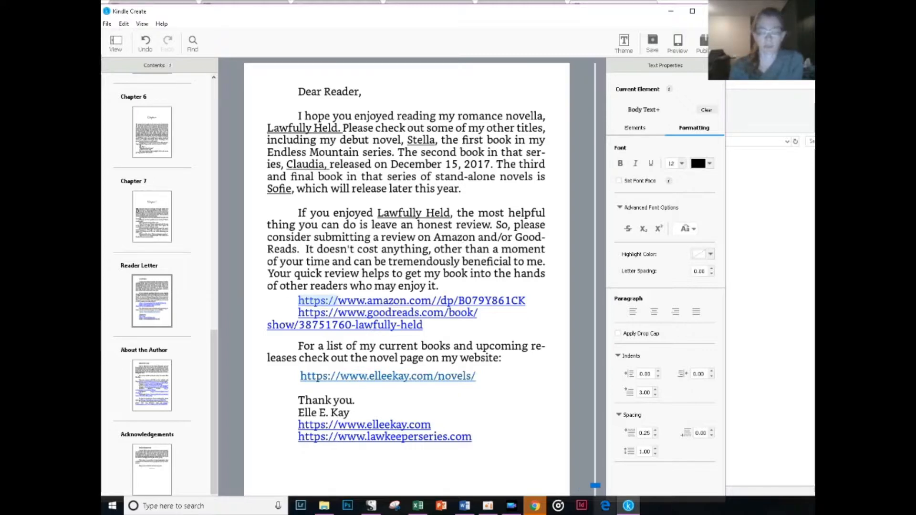
{"action": "left_click", "coordinate": [294, 302]}
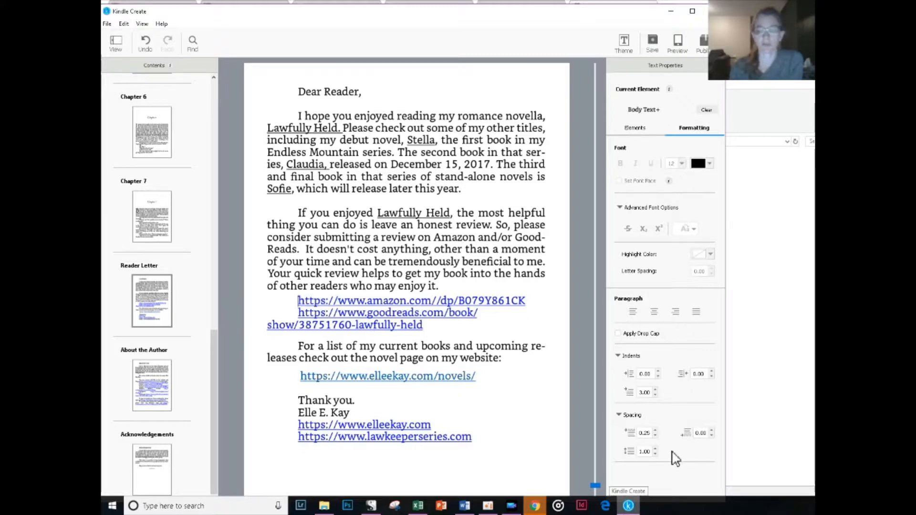
{"action": "left_click", "coordinate": [656, 431]}
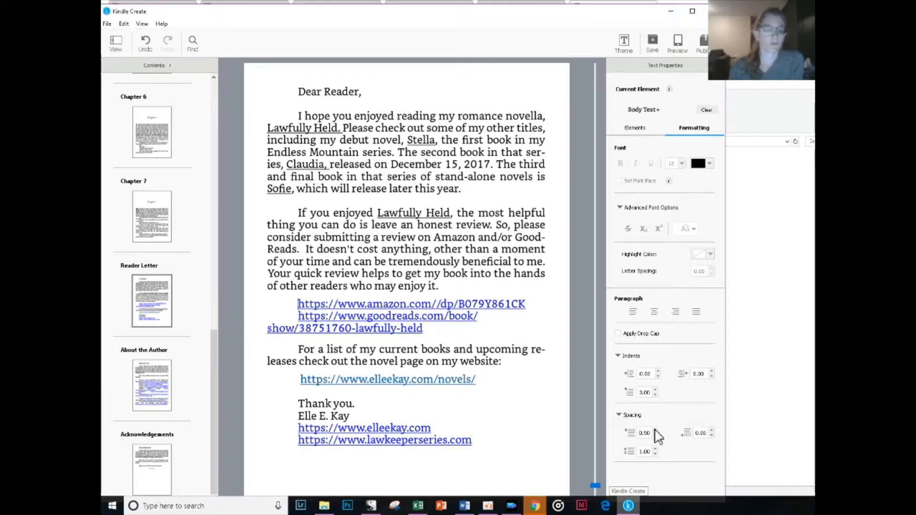
{"action": "left_click", "coordinate": [515, 420]}
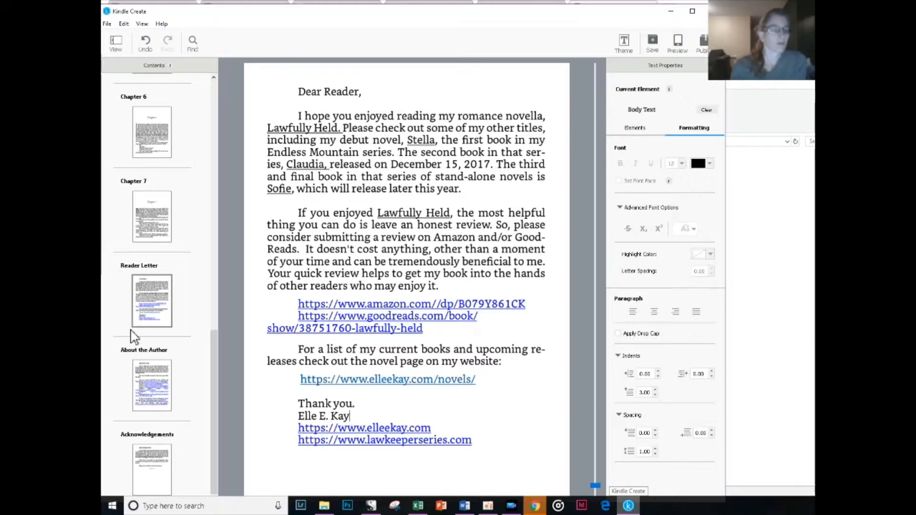
In About the Author, left-align everything from "You can connect" to the end and set its first-line indent to 0.00.
{"action": "left_click", "coordinate": [160, 368]}
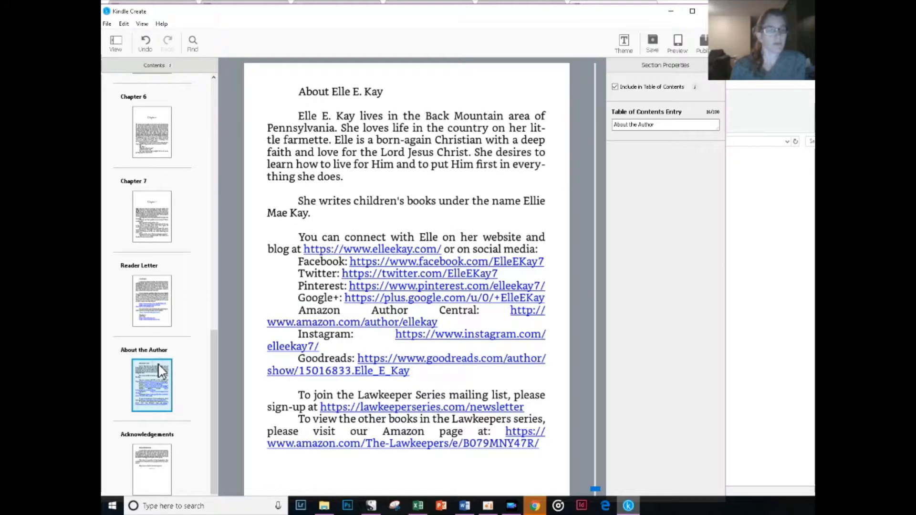
{"action": "left_click", "coordinate": [286, 233]}
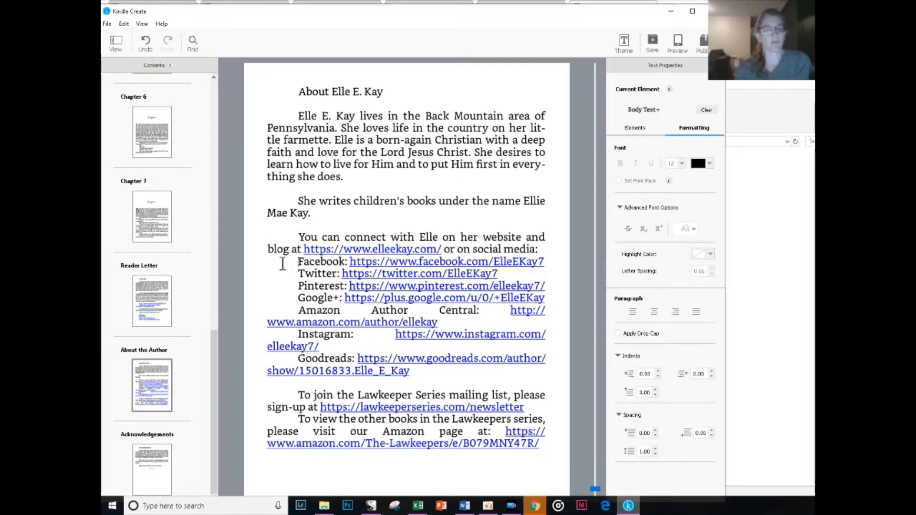
{"action": "left_click_drag", "start_coordinate": [282, 264], "coordinate": [308, 358]}
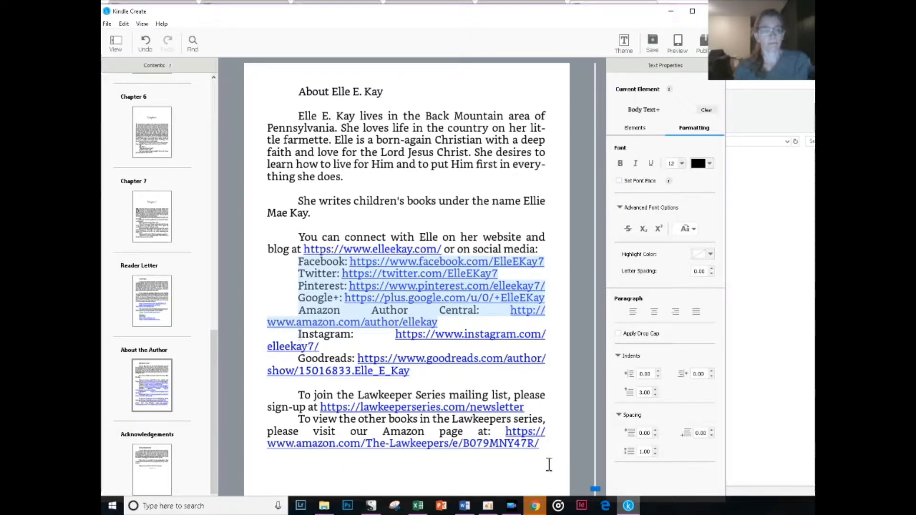
{"action": "left_click", "coordinate": [271, 241]}
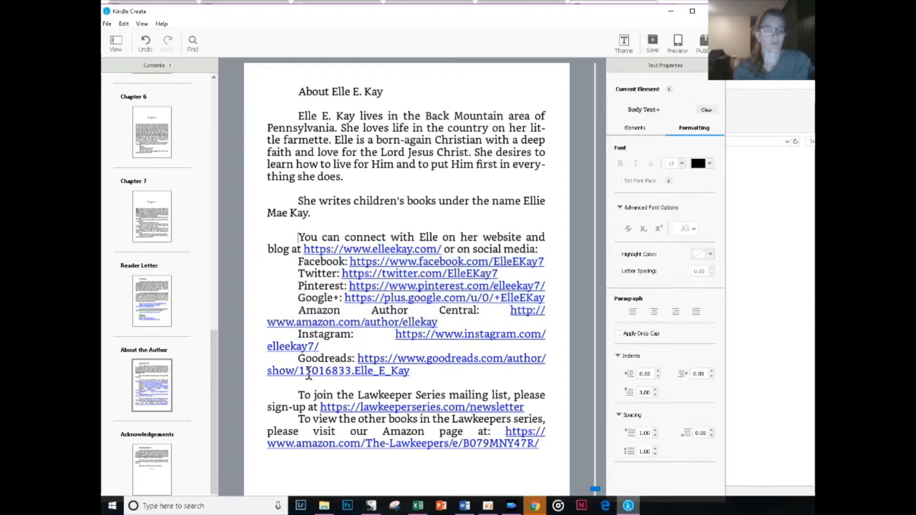
{"action": "left_click_drag", "start_coordinate": [293, 238], "coordinate": [564, 450]}
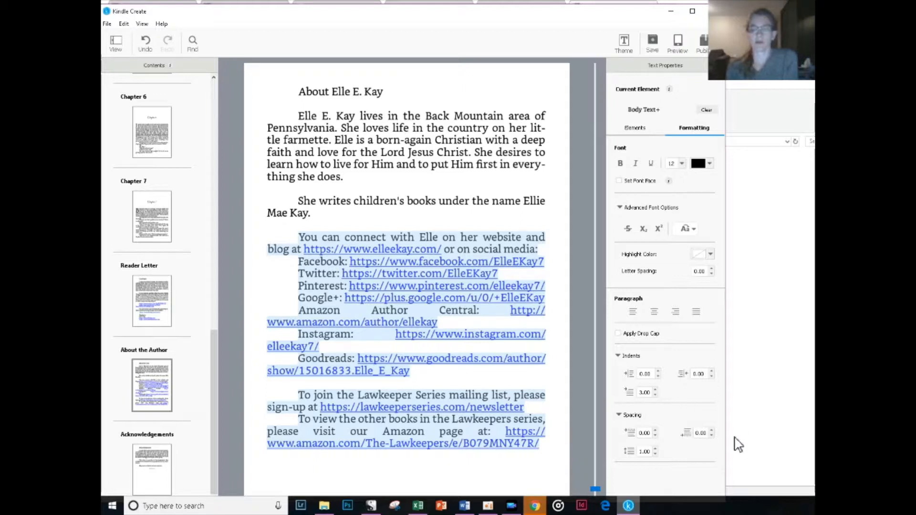
{"action": "left_click", "coordinate": [634, 313]}
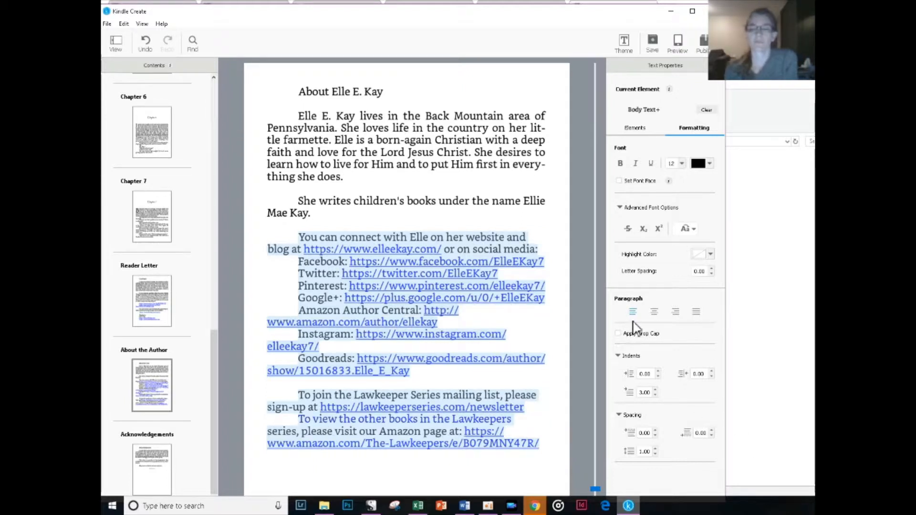
{"action": "left_click", "coordinate": [655, 395]}
{"action": "left_click", "coordinate": [655, 395]}
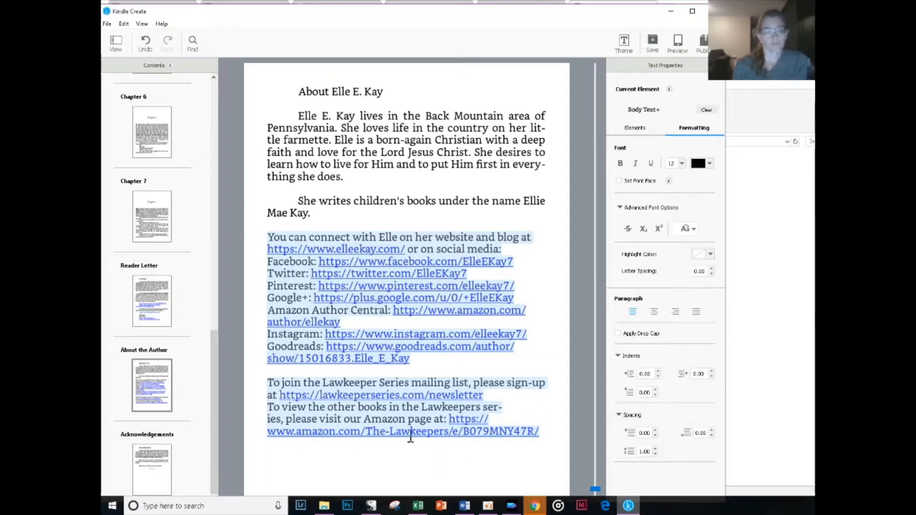
{"action": "left_click", "coordinate": [403, 409]}
Move the Lawkeepers Amazon page link in About the Author onto its own line below "please visit our Amazon page at:".
{"action": "left_click", "coordinate": [510, 400]}
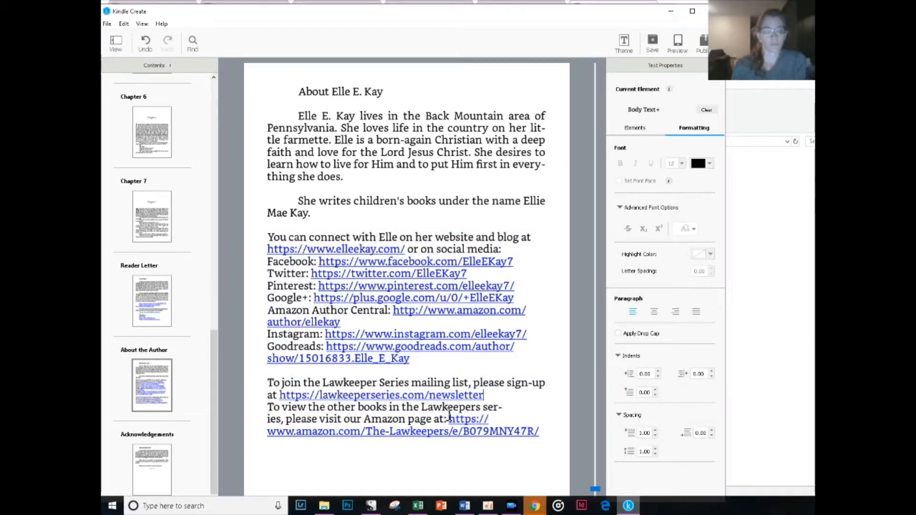
{"action": "left_click", "coordinate": [455, 419]}
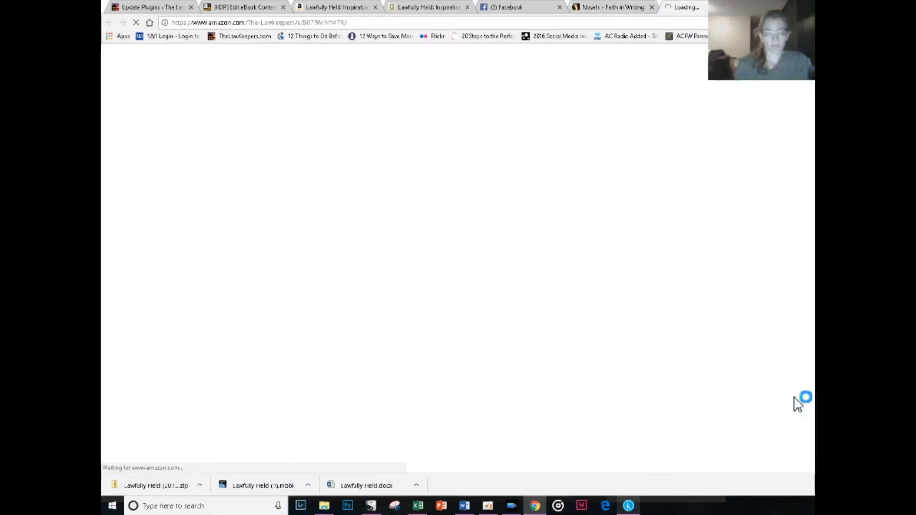
{"action": "left_click", "coordinate": [628, 506]}
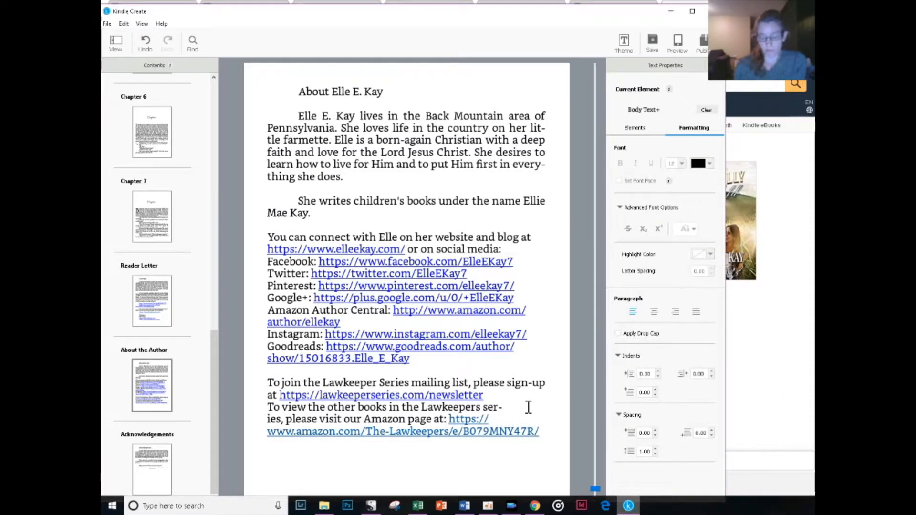
{"action": "key", "text": "Return"}
{"action": "key", "text": "Delete"}
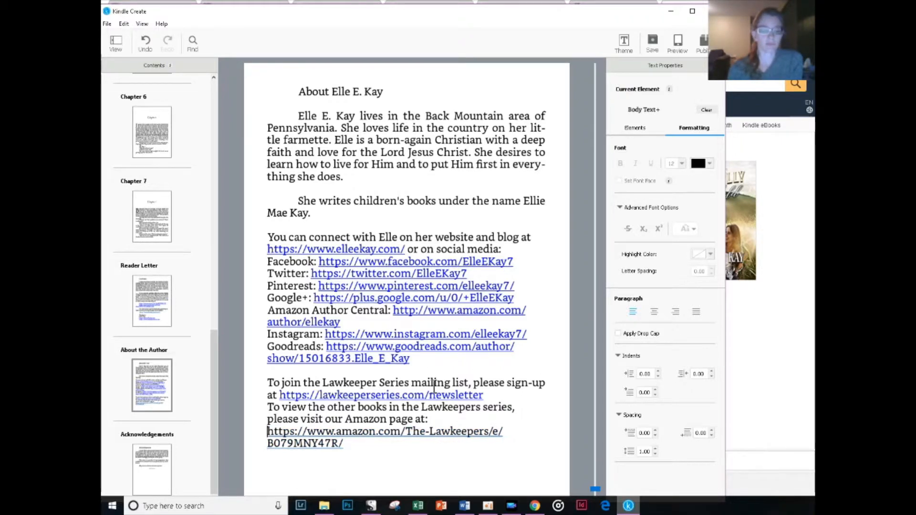
In About the Author, add a colon after "please sign-up at" and move the newsletter link onto its own line below.
{"action": "left_click", "coordinate": [321, 393]}
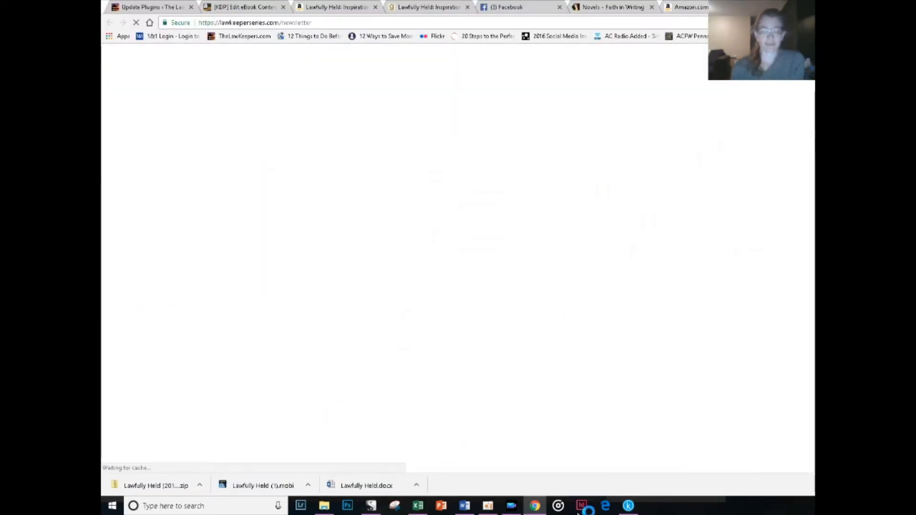
{"action": "left_click", "coordinate": [628, 506]}
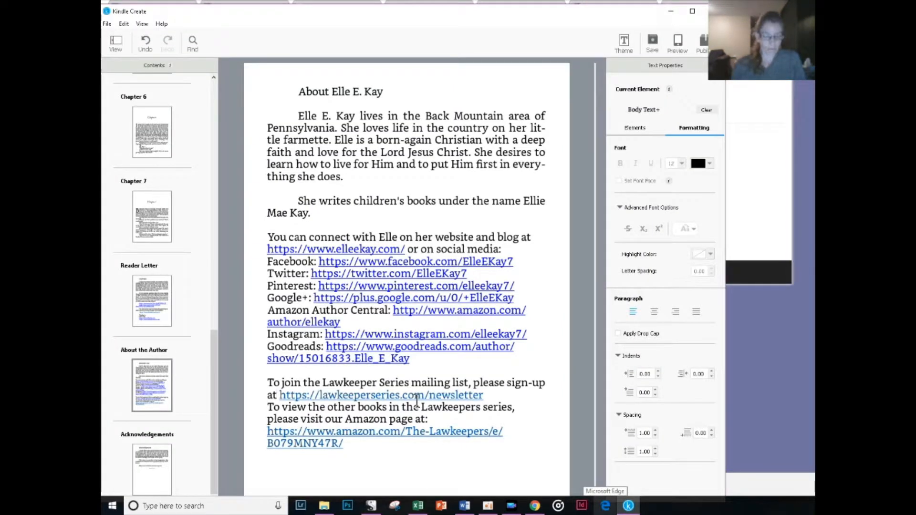
{"action": "type", "text": ":"}
{"action": "key", "text": "Return"}
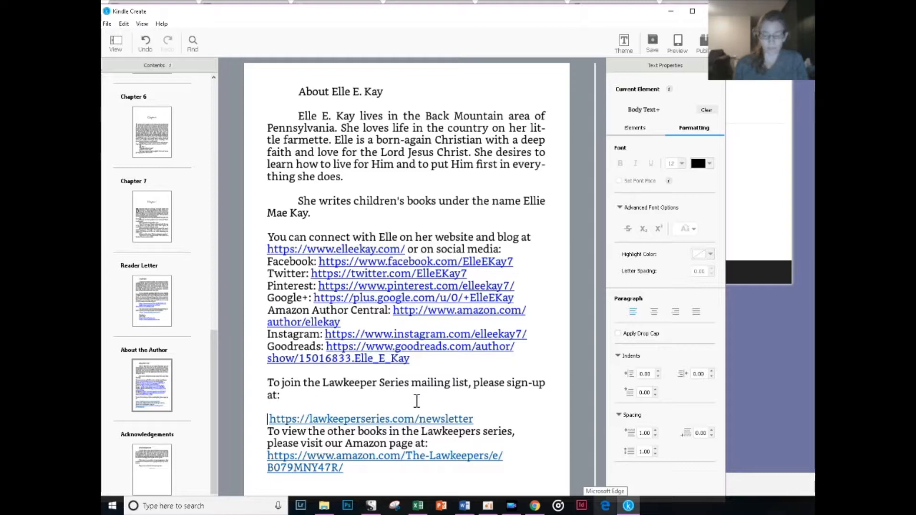
{"action": "key", "text": "Delete"}
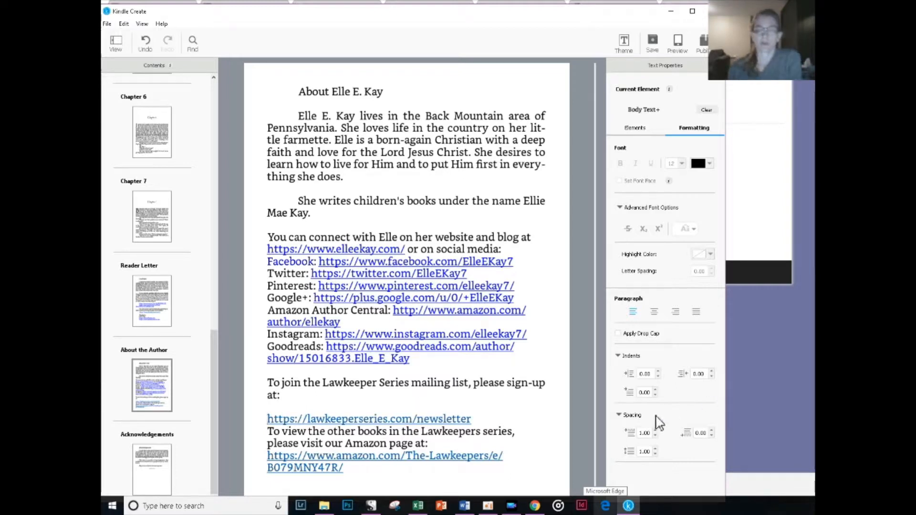
Set the spacing before the newsletter link paragraph to 0.00.
{"action": "left_click", "coordinate": [656, 435]}
{"action": "left_click", "coordinate": [655, 435]}
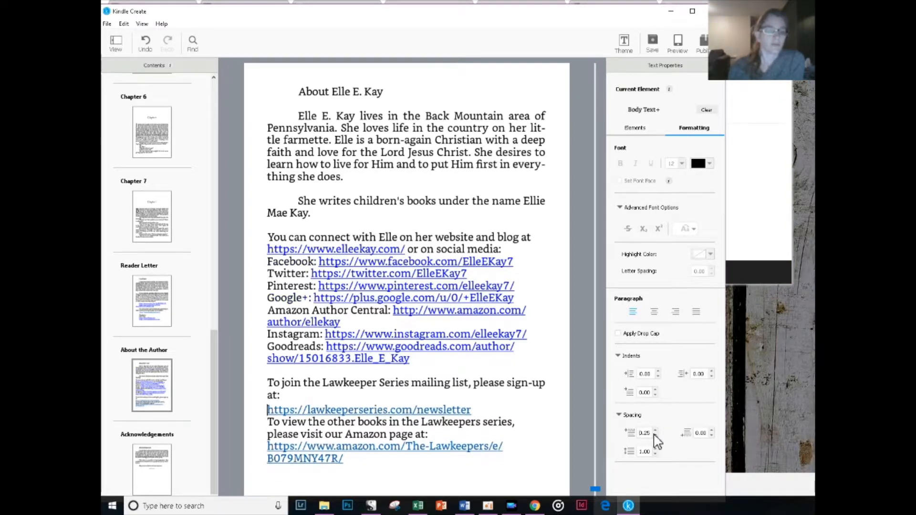
{"action": "left_click", "coordinate": [655, 436]}
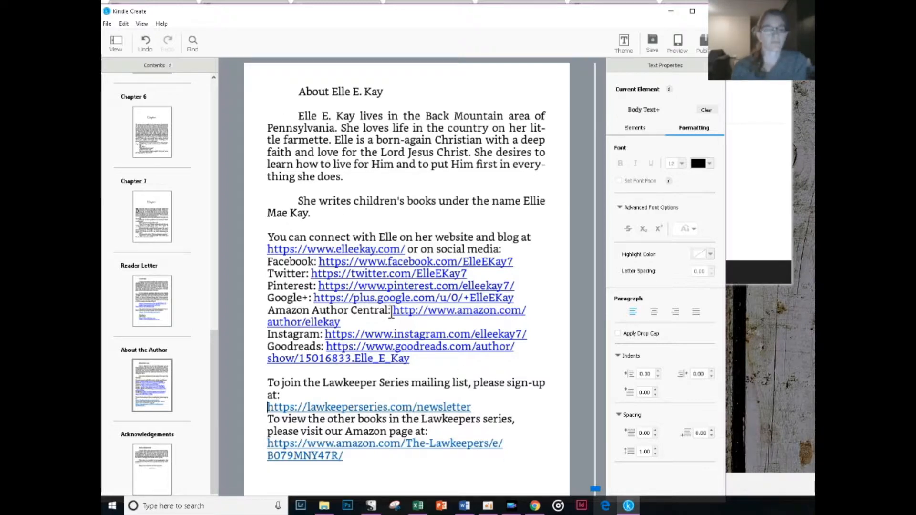
Move the Amazon Author Central link onto its own line below its label in About the Author.
{"action": "left_click", "coordinate": [459, 310]}
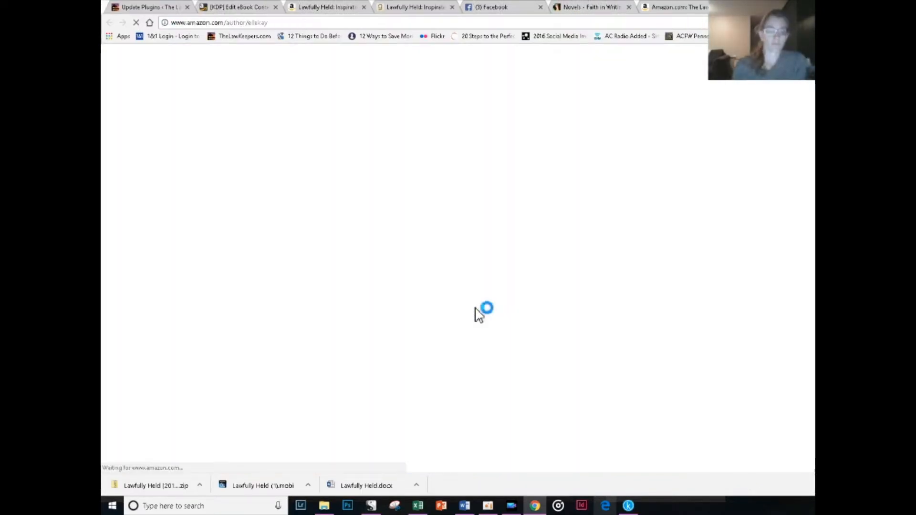
{"action": "left_click", "coordinate": [629, 506]}
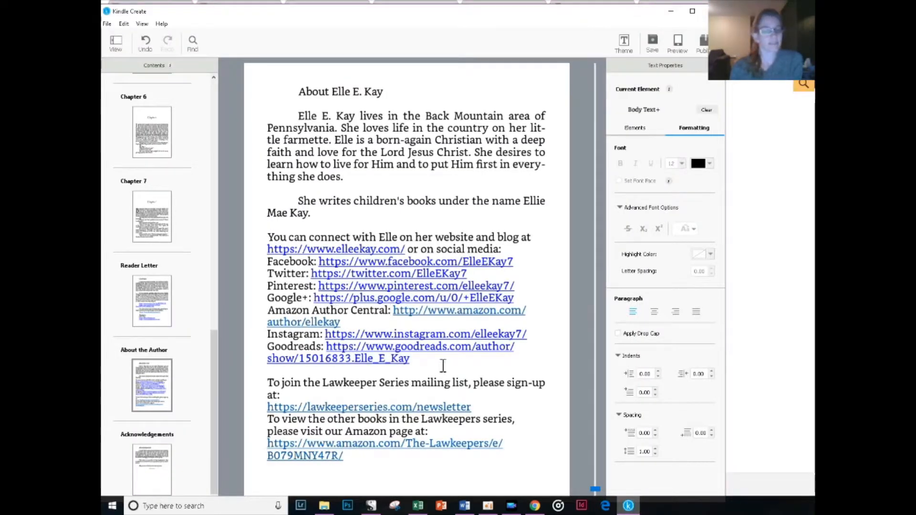
{"action": "key", "text": "Return"}
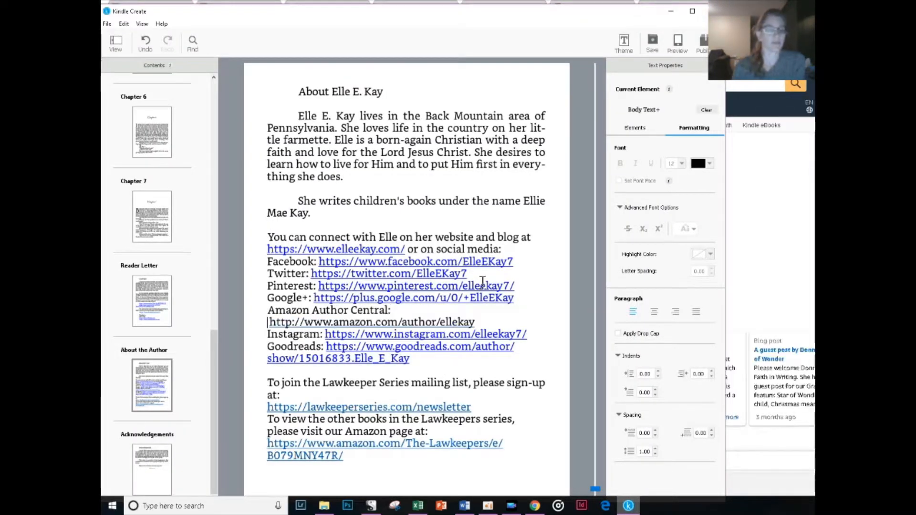
{"action": "key", "text": "Delete"}
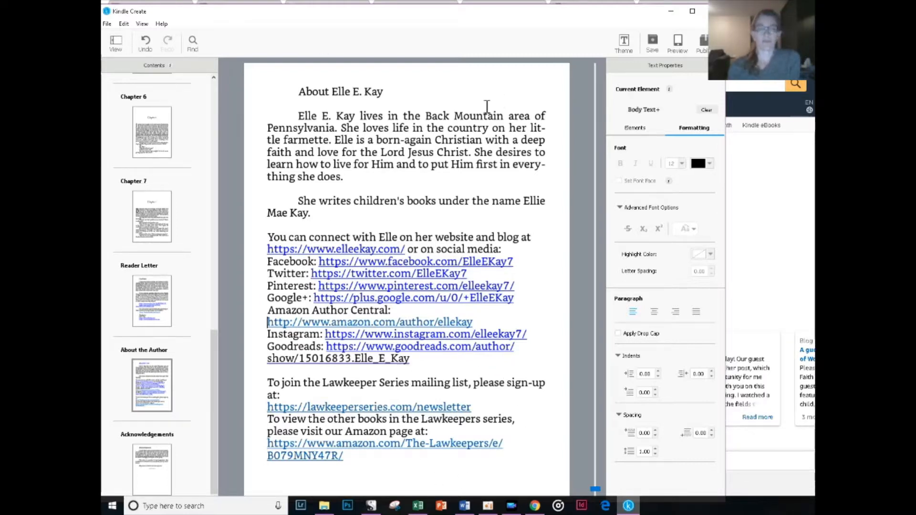
Review the Acknowledgements page, and preview it and the About the Author page in the tablet view.
{"action": "left_click", "coordinate": [146, 472]}
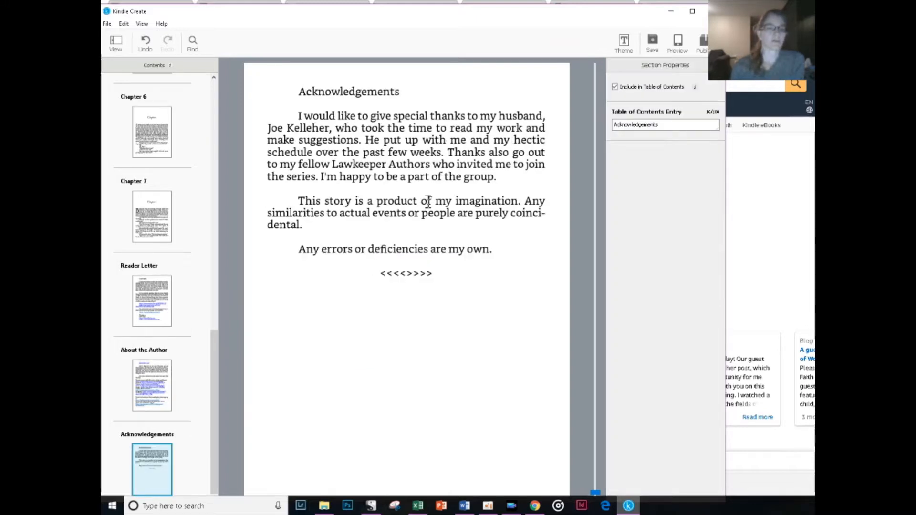
{"action": "left_click", "coordinate": [683, 47]}
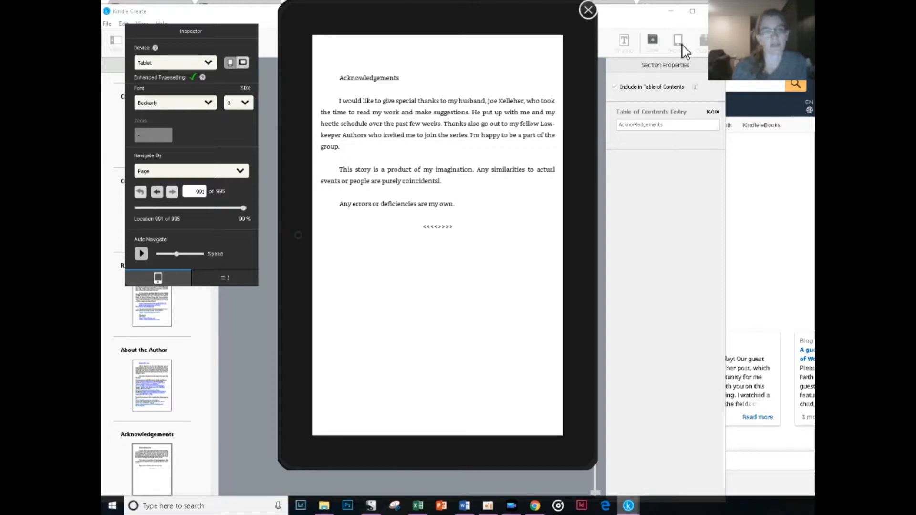
{"action": "key", "text": "Left"}
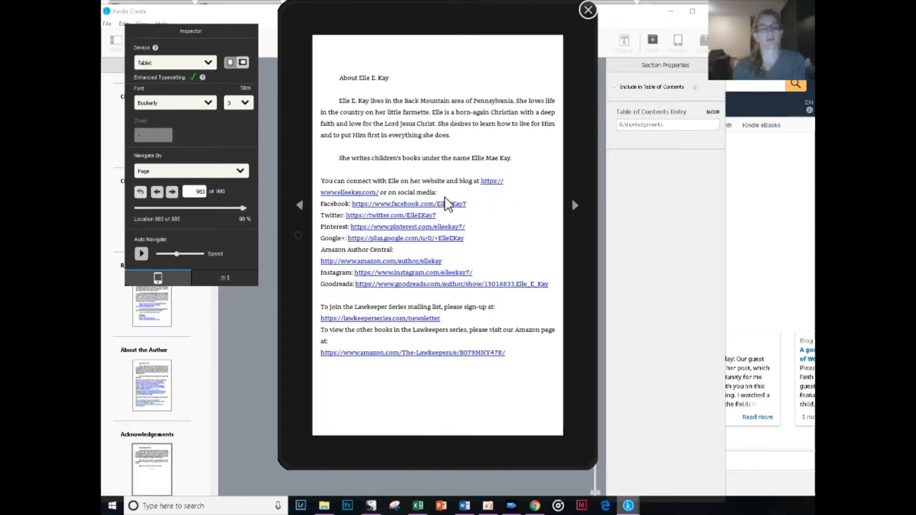
{"action": "left_click", "coordinate": [588, 11]}
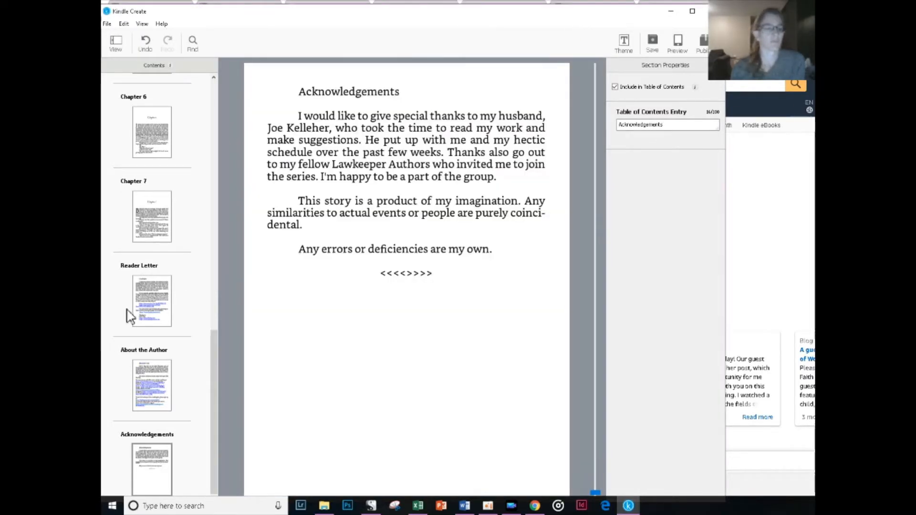
Add a colon after "website and blog at" in the About the Author contact paragraph.
{"action": "left_click", "coordinate": [165, 377]}
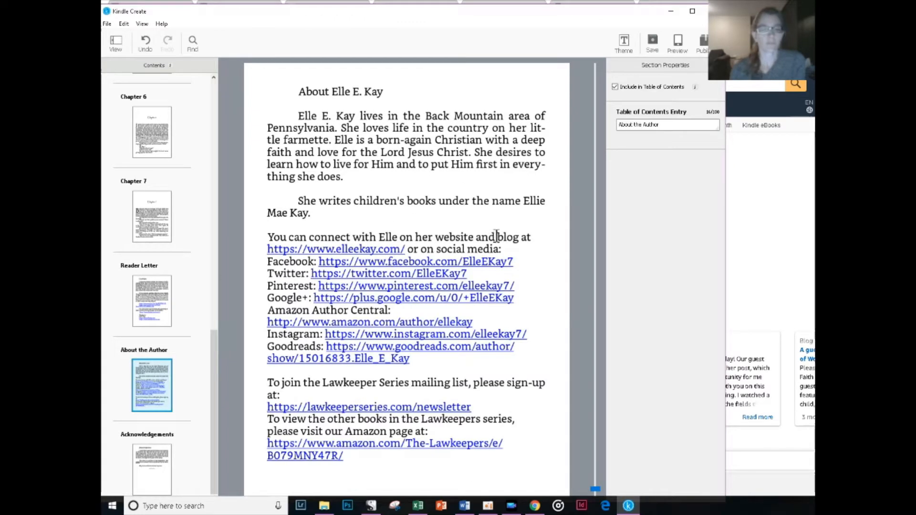
{"action": "left_click", "coordinate": [495, 237]}
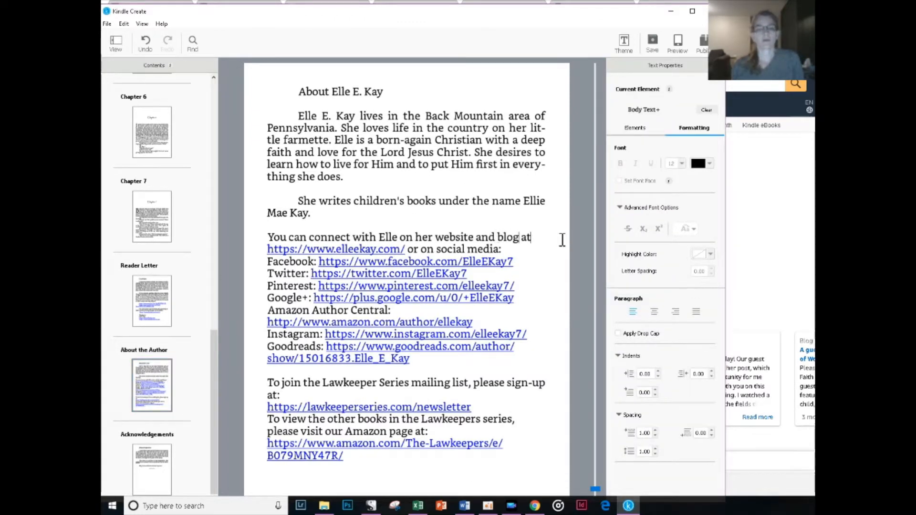
{"action": "type", "text": ":"}
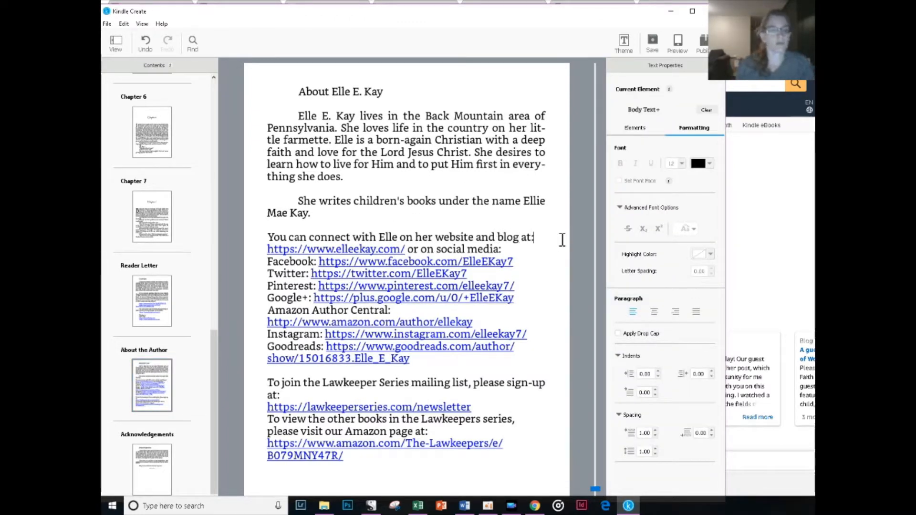
{"action": "key", "text": "Return"}
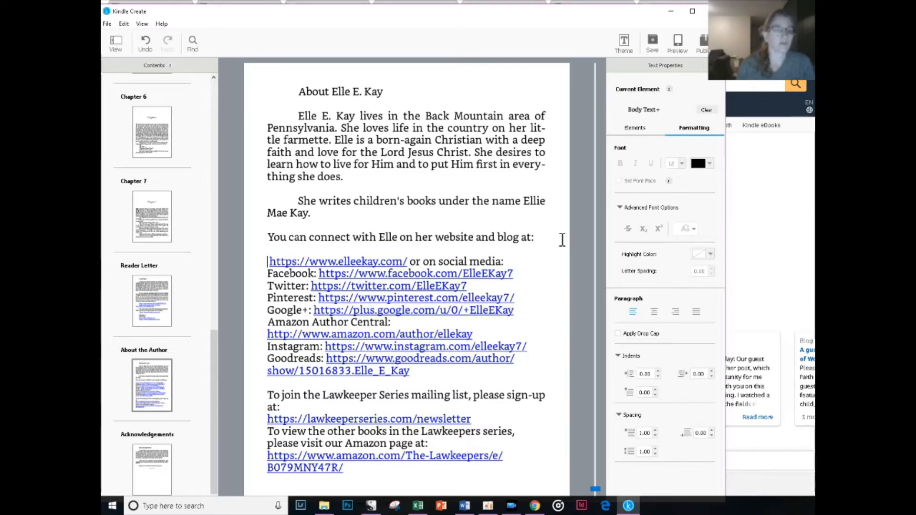
{"action": "key", "text": "BackSpace"}
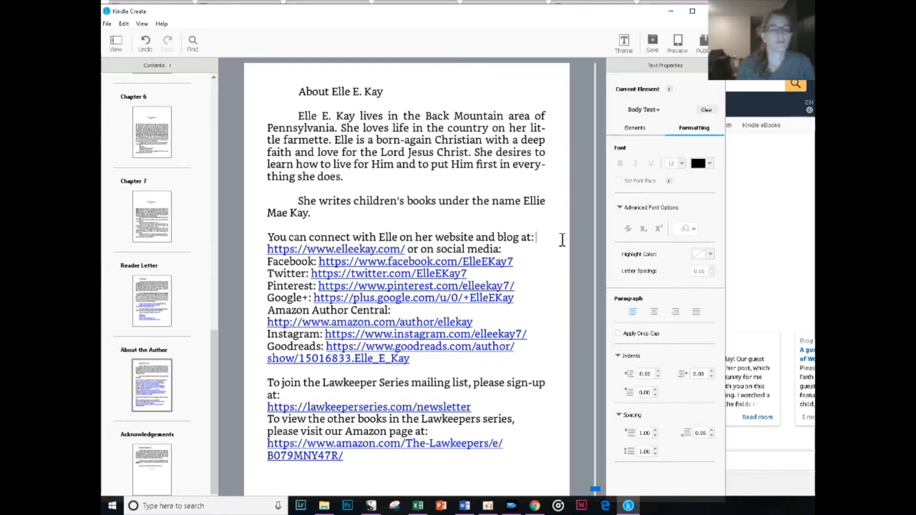
{"action": "key", "text": "Return"}
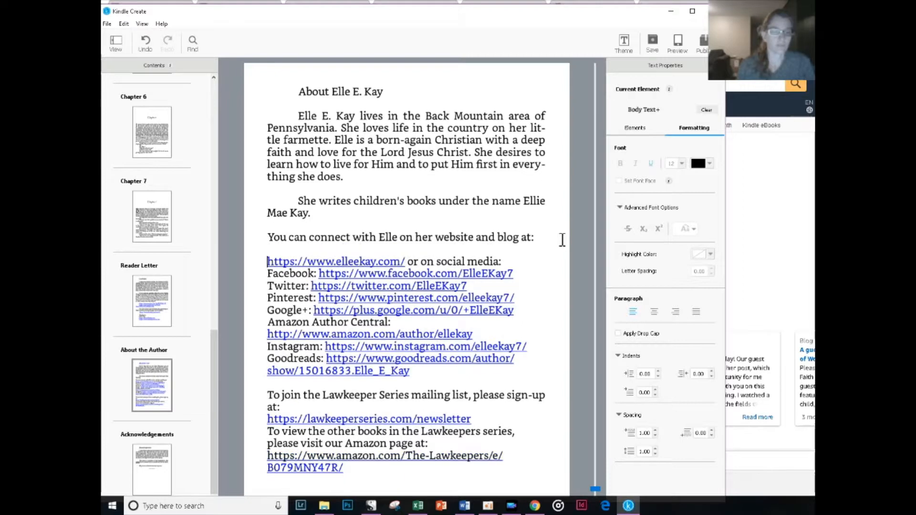
{"action": "key", "text": "BackSpace"}
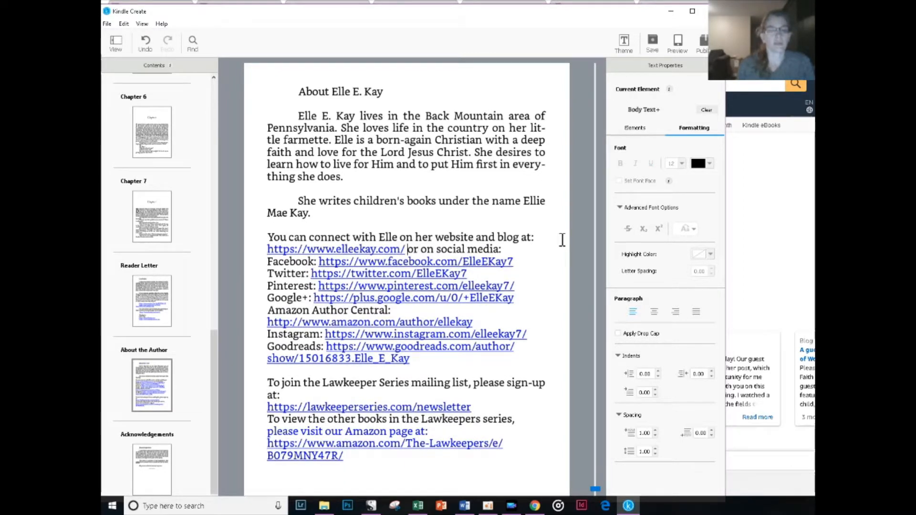
Split "or on social media:" into its own paragraph below the website link in About the Author.
{"action": "key", "text": "Return"}
{"action": "key", "text": "Return"}
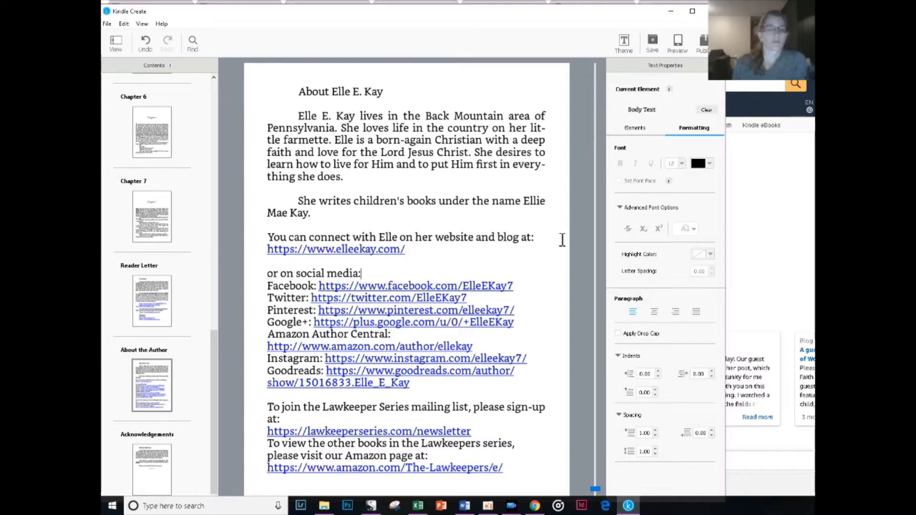
{"action": "scroll", "coordinate": [274, 332], "scroll_direction": "down", "scroll_amount": 8}
{"action": "scroll", "coordinate": [299, 290], "scroll_direction": "up", "scroll_amount": 8}
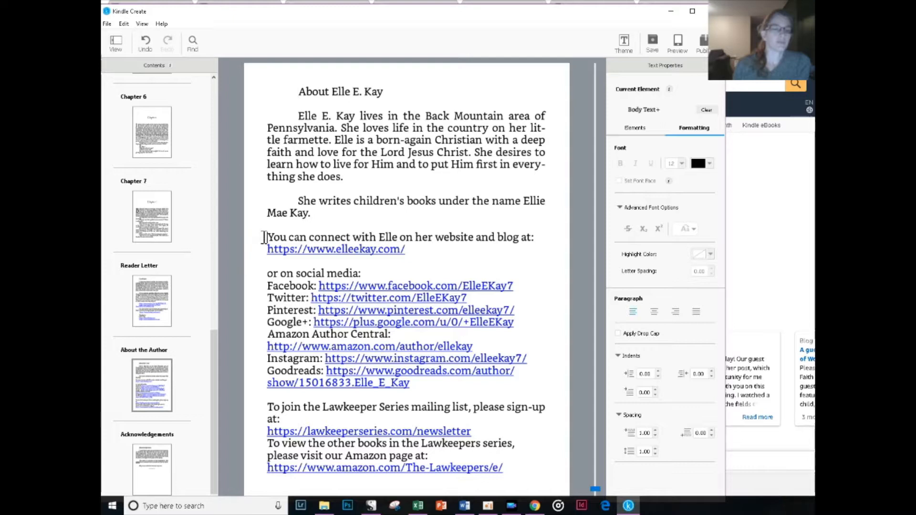
Set the font size to 10 for everything from "You can connect" through the complete Lawkeepers Amazon link in About the Author.
{"action": "left_click_drag", "start_coordinate": [263, 237], "coordinate": [541, 510]}
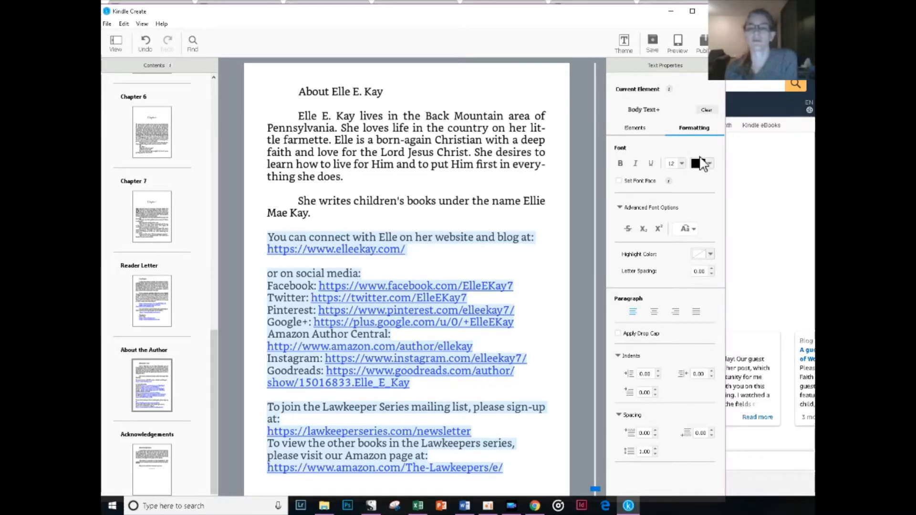
{"action": "left_click", "coordinate": [683, 165]}
{"action": "left_click", "coordinate": [676, 189]}
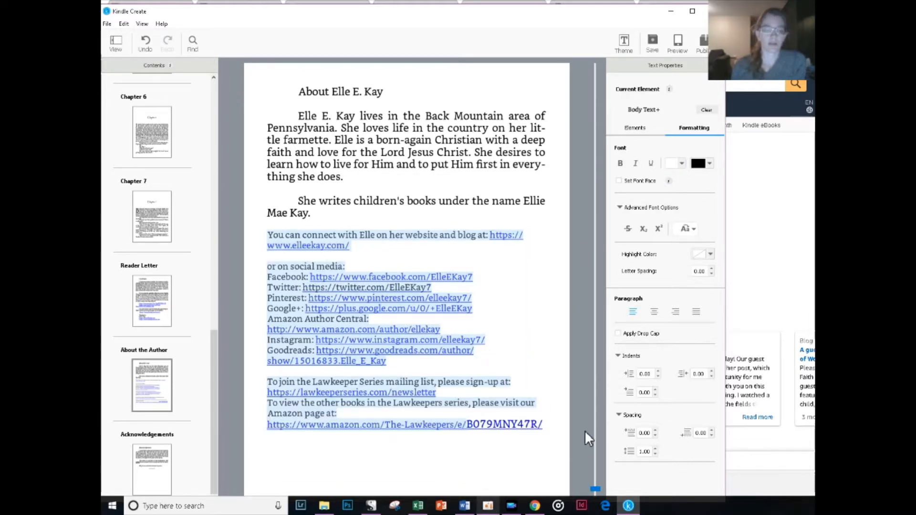
{"action": "left_click", "coordinate": [463, 411]}
{"action": "left_click", "coordinate": [548, 420]}
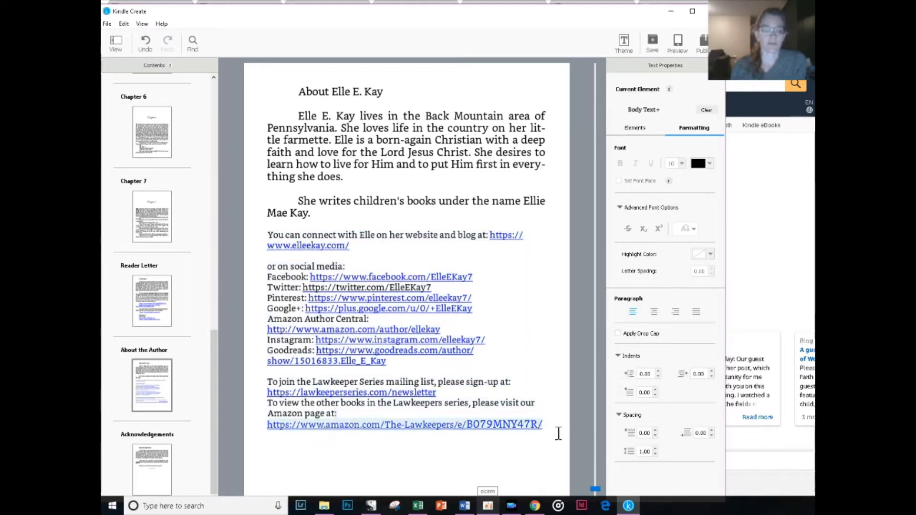
{"action": "left_click", "coordinate": [682, 165]}
{"action": "left_click", "coordinate": [675, 183]}
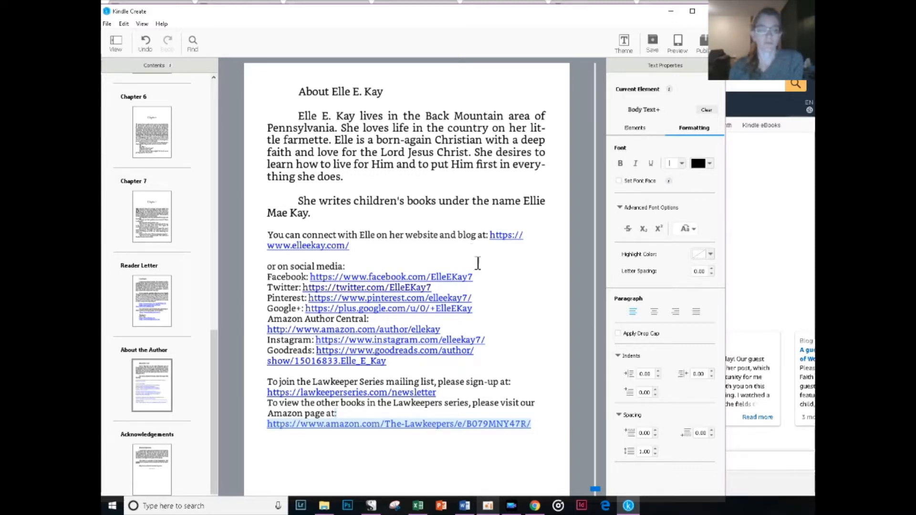
Preview the ebook in the tablet view, checking chapter openings, scene separators and page flow from the closing chapters back to the title page.
{"action": "left_click", "coordinate": [486, 183]}
{"action": "left_click", "coordinate": [348, 222]}
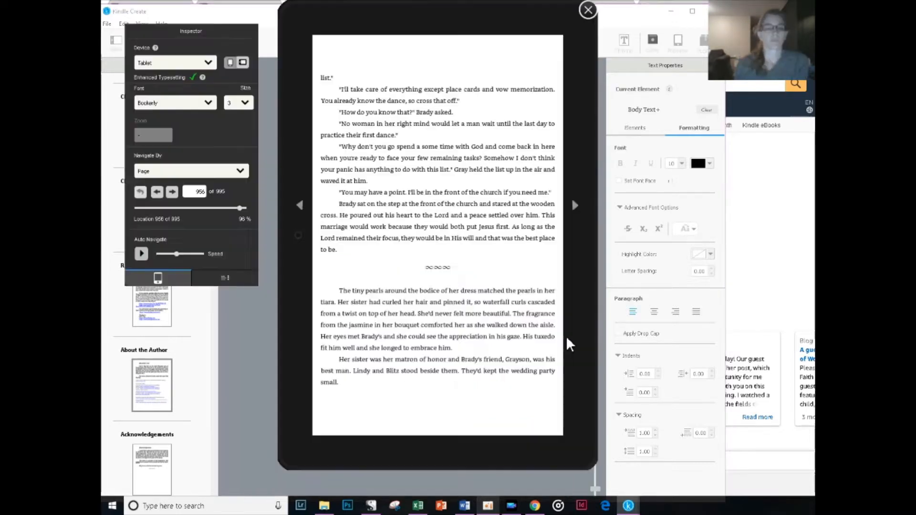
{"action": "scroll", "coordinate": [566, 336], "scroll_direction": "down", "scroll_amount": 4}
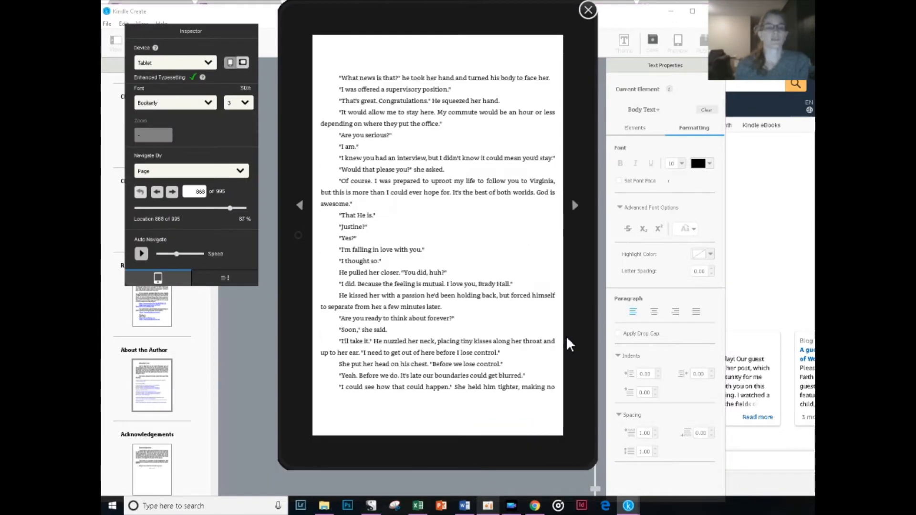
{"action": "scroll", "coordinate": [567, 336], "scroll_direction": "down", "scroll_amount": 2}
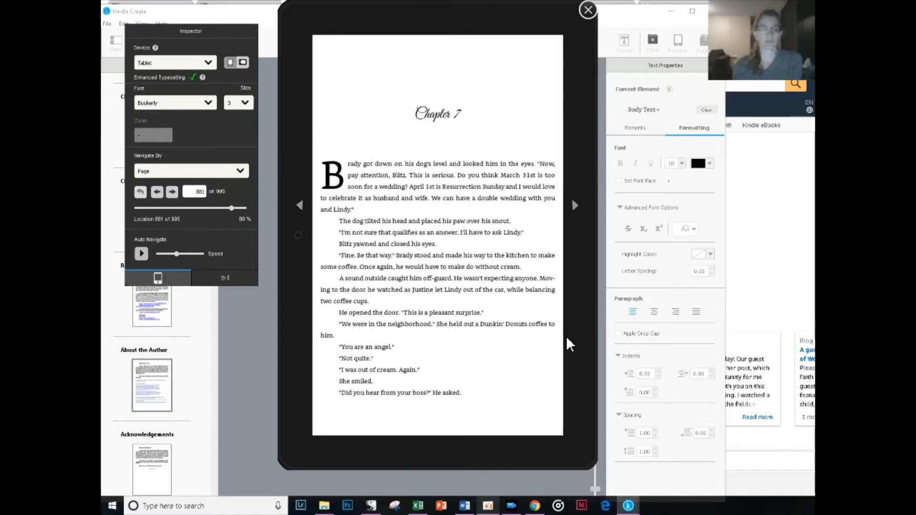
{"action": "scroll", "coordinate": [566, 336], "scroll_direction": "up", "scroll_amount": 5}
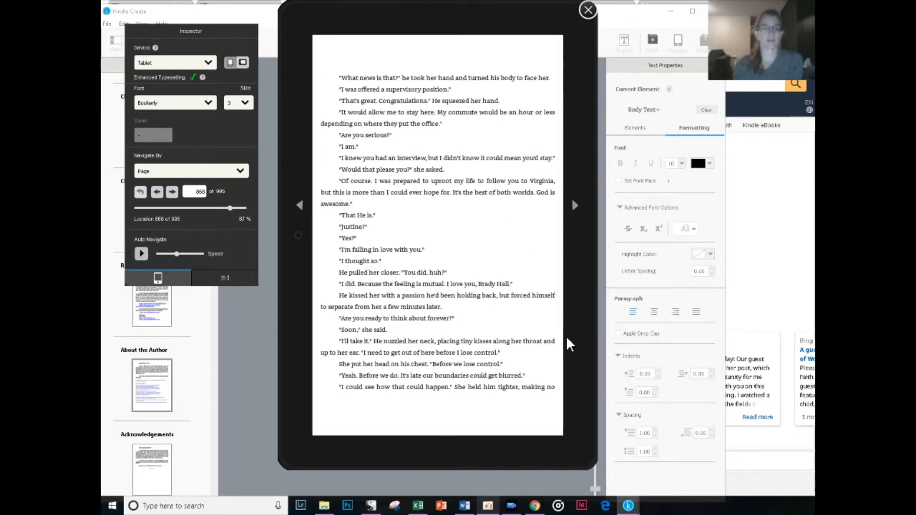
{"action": "scroll", "coordinate": [566, 336], "scroll_direction": "up", "scroll_amount": 5}
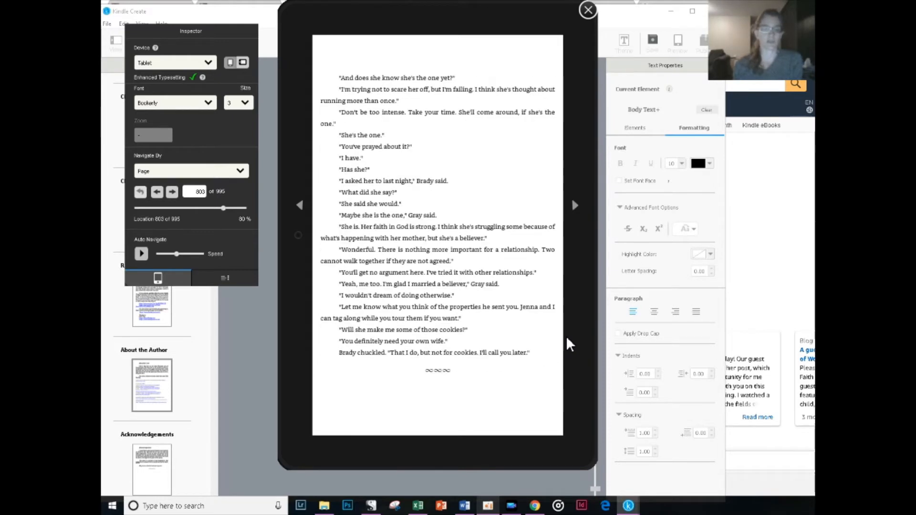
{"action": "scroll", "coordinate": [566, 336], "scroll_direction": "up", "scroll_amount": 5}
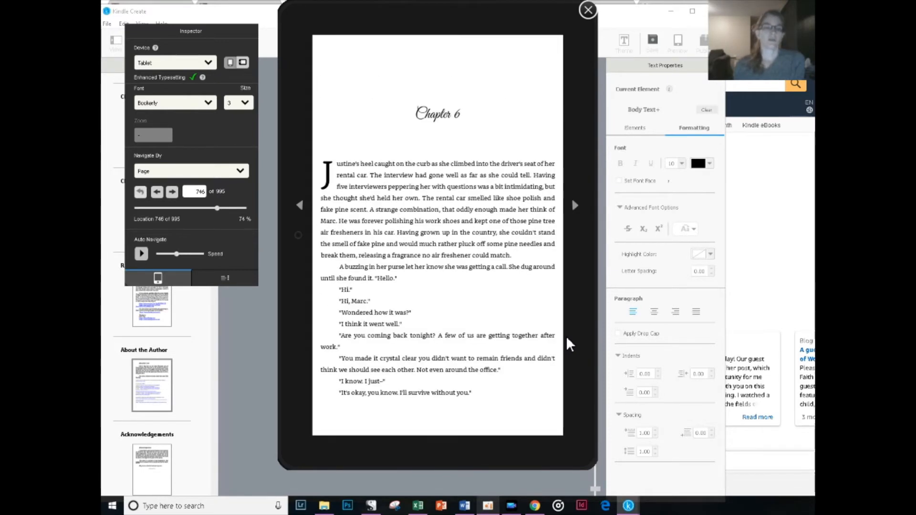
{"action": "scroll", "coordinate": [566, 336], "scroll_direction": "up", "scroll_amount": 5}
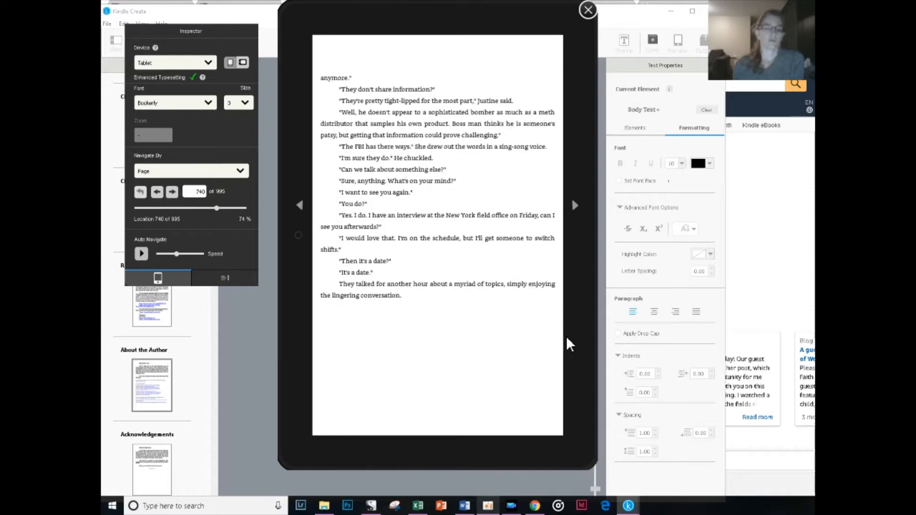
{"action": "scroll", "coordinate": [566, 336], "scroll_direction": "up", "scroll_amount": 5}
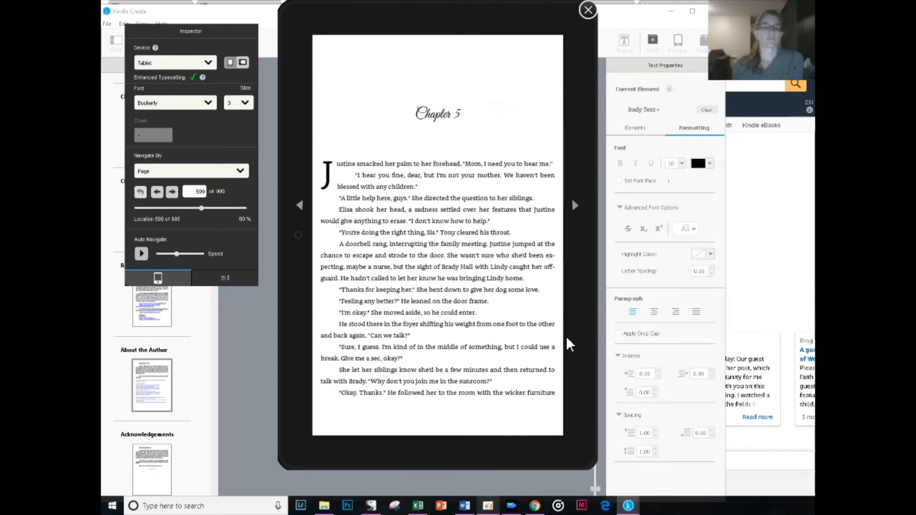
{"action": "scroll", "coordinate": [566, 336], "scroll_direction": "up", "scroll_amount": 5}
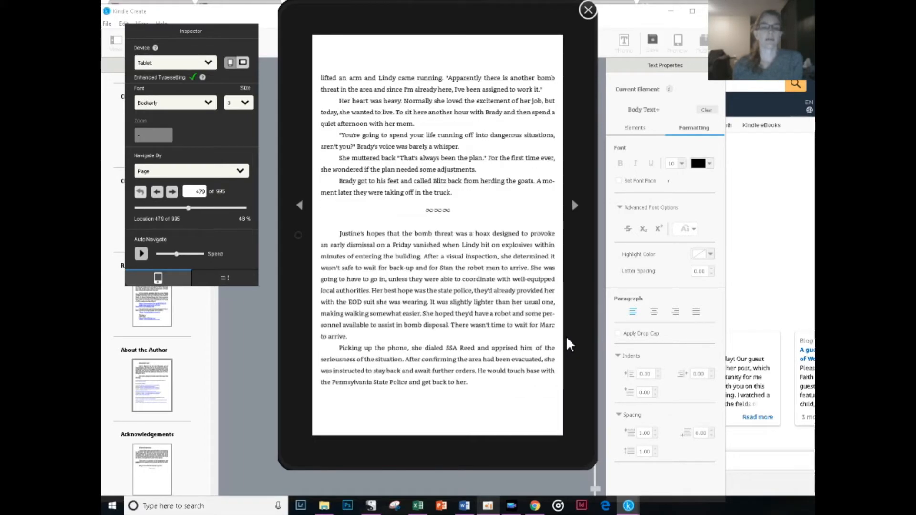
{"action": "scroll", "coordinate": [566, 336], "scroll_direction": "up", "scroll_amount": 5}
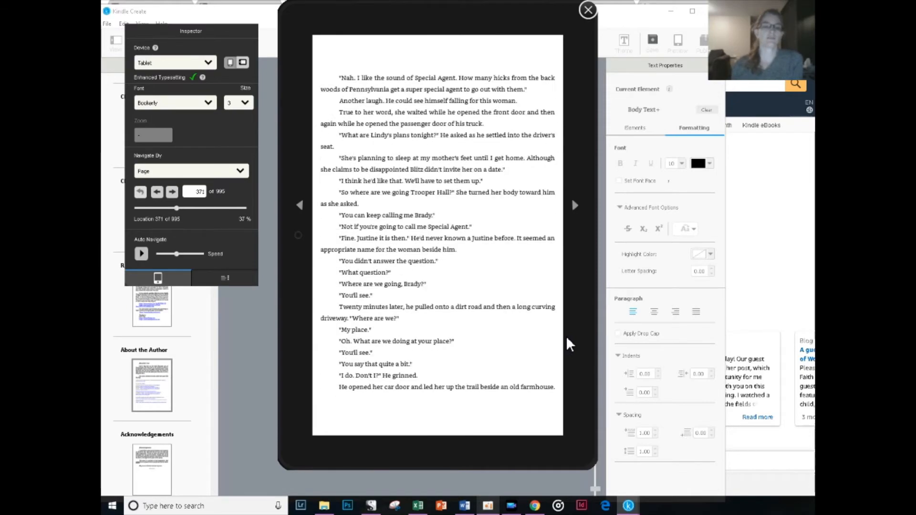
{"action": "scroll", "coordinate": [567, 339], "scroll_direction": "up", "scroll_amount": 5}
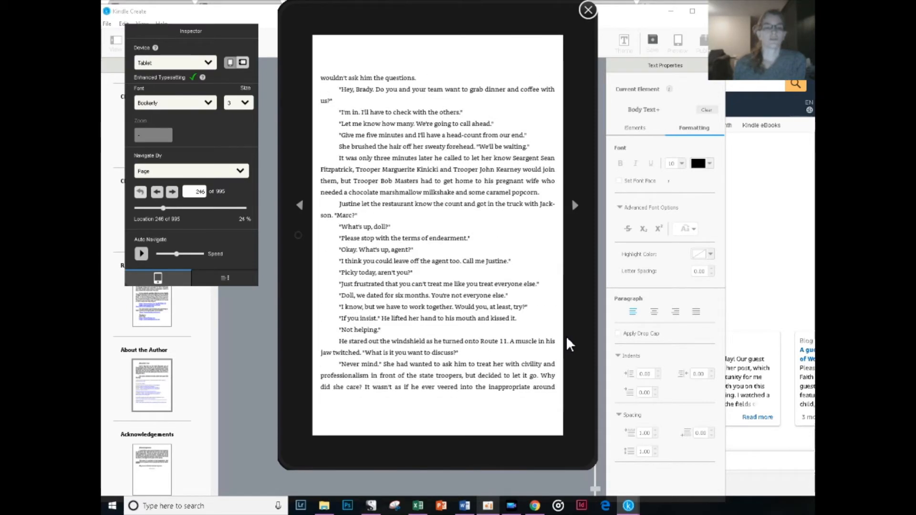
{"action": "scroll", "coordinate": [568, 339], "scroll_direction": "up", "scroll_amount": 5}
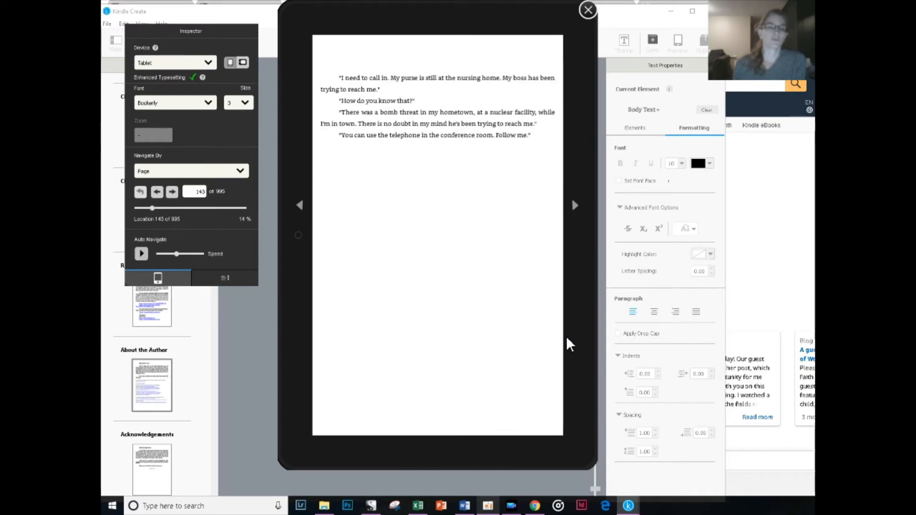
{"action": "scroll", "coordinate": [566, 336], "scroll_direction": "up", "scroll_amount": 5}
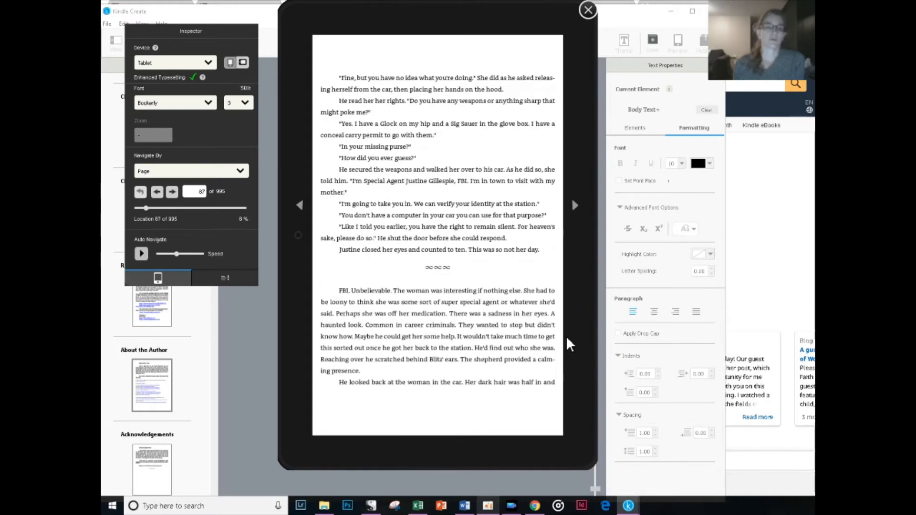
{"action": "scroll", "coordinate": [567, 340], "scroll_direction": "up", "scroll_amount": 3}
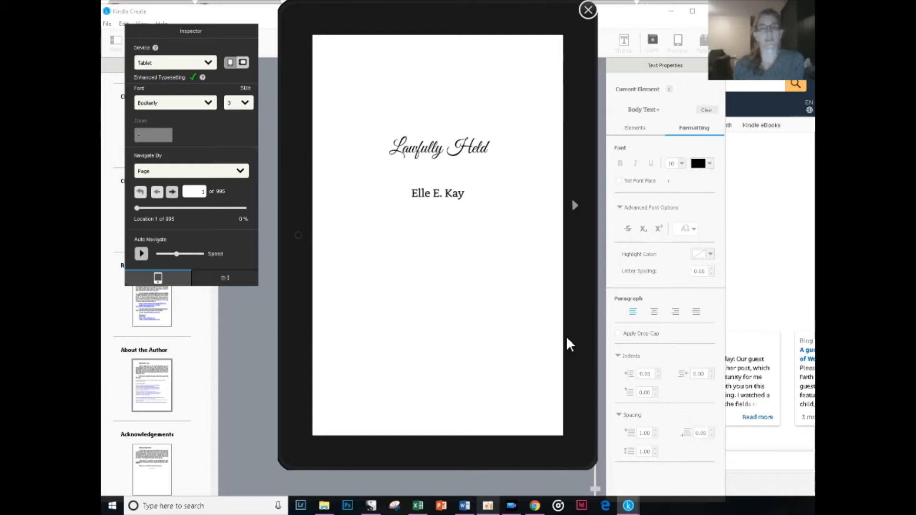
{"action": "key", "text": "Right"}
{"action": "key", "text": "Left"}
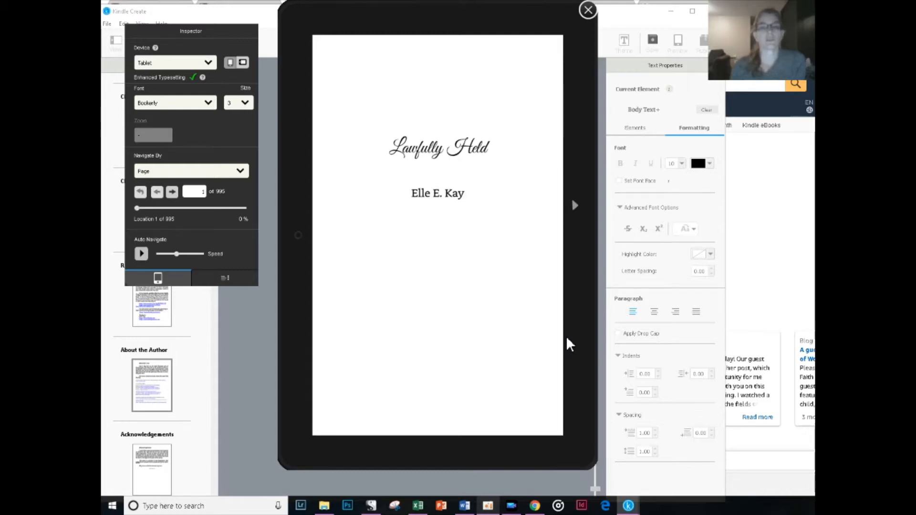
{"action": "left_click", "coordinate": [588, 10]}
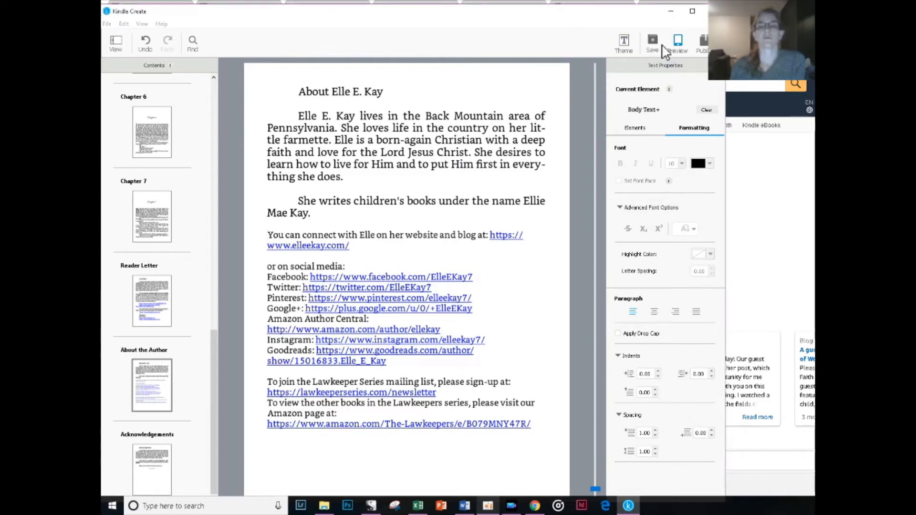
Delete the old Lawfully Held_KC folder from Lawkeeper Novella and save the project there as Lawfully Held_KC.
{"action": "left_click", "coordinate": [663, 45]}
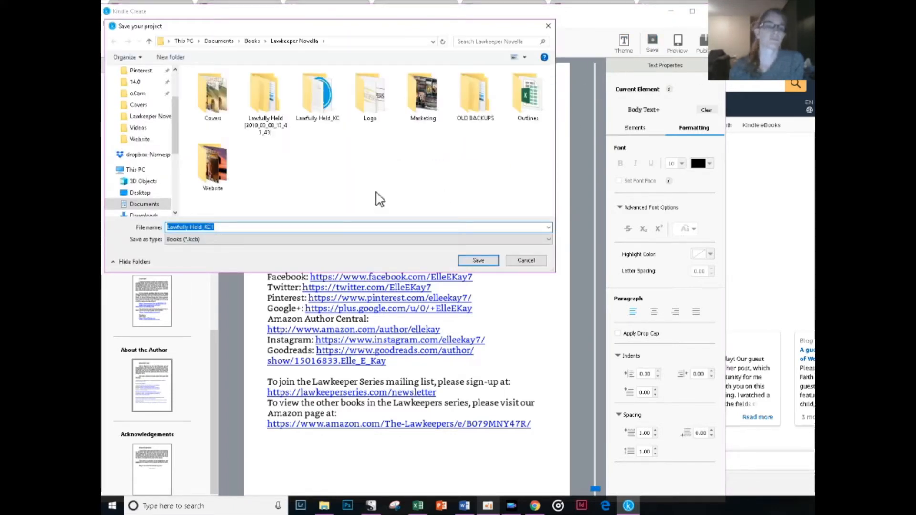
{"action": "left_click", "coordinate": [319, 114]}
{"action": "key", "text": "Delete"}
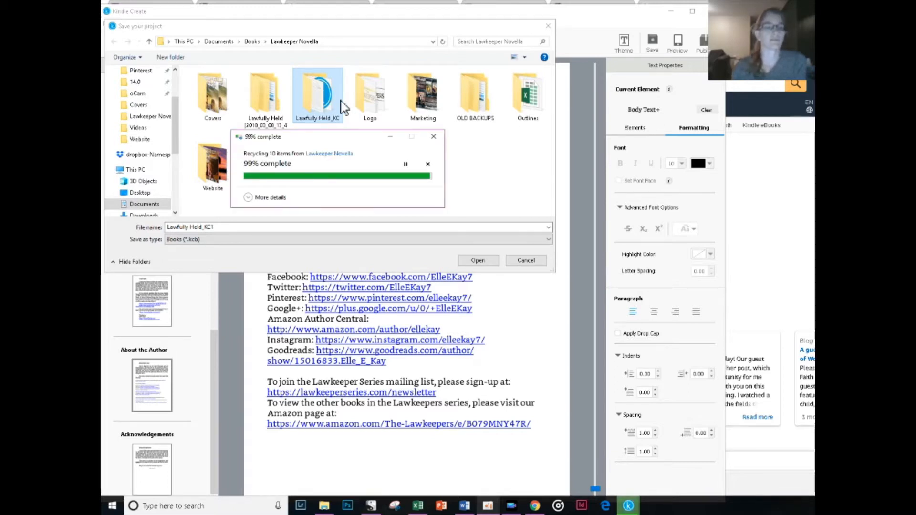
{"action": "left_click", "coordinate": [223, 228]}
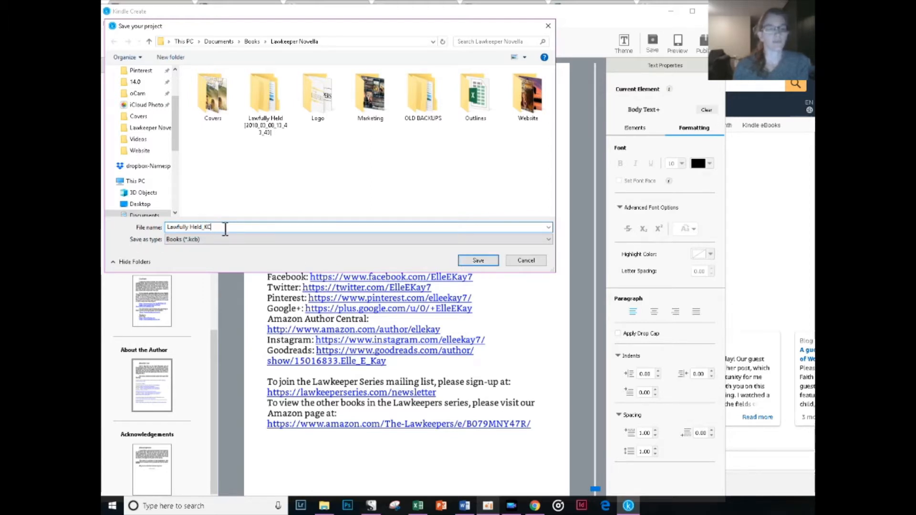
{"action": "left_click", "coordinate": [476, 261]}
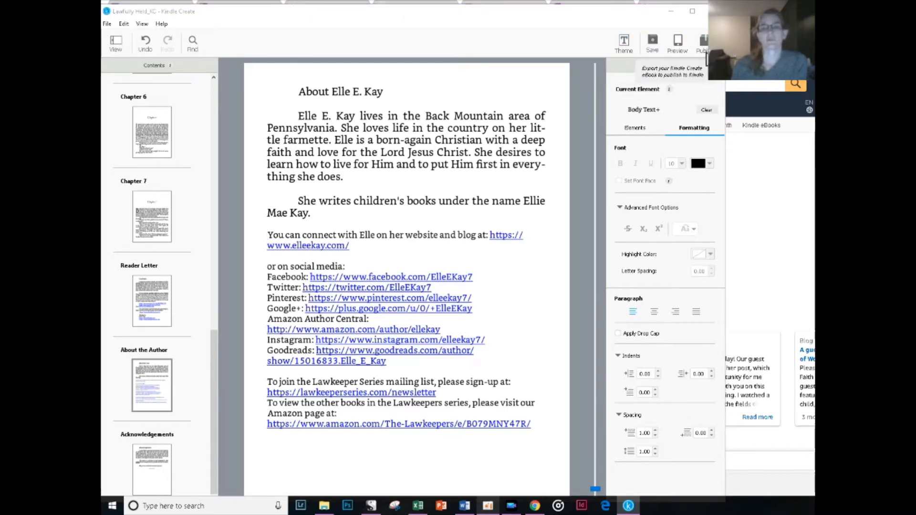
Export the book for publication as the package Lawfully Held.kpf in the Lawkeeper Novella folder, replacing the existing file.
{"action": "left_click", "coordinate": [707, 48]}
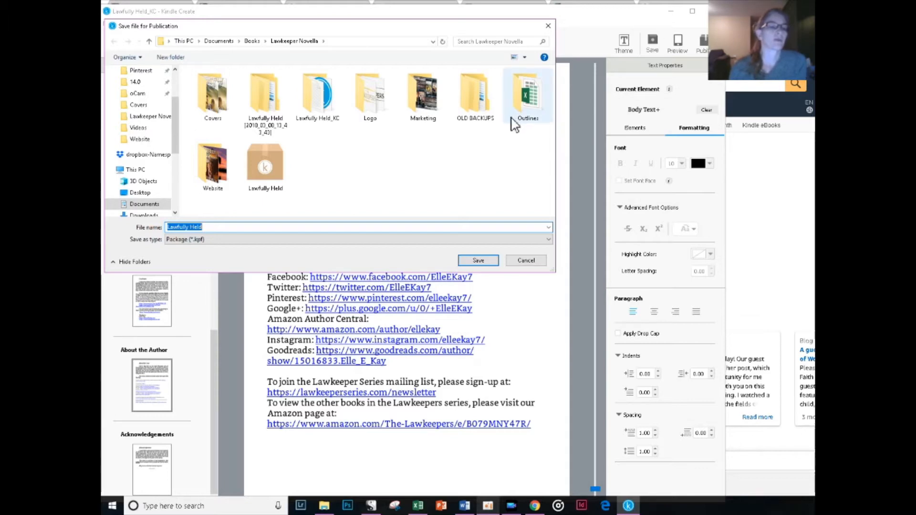
{"action": "left_click", "coordinate": [265, 167]}
{"action": "left_click", "coordinate": [488, 263]}
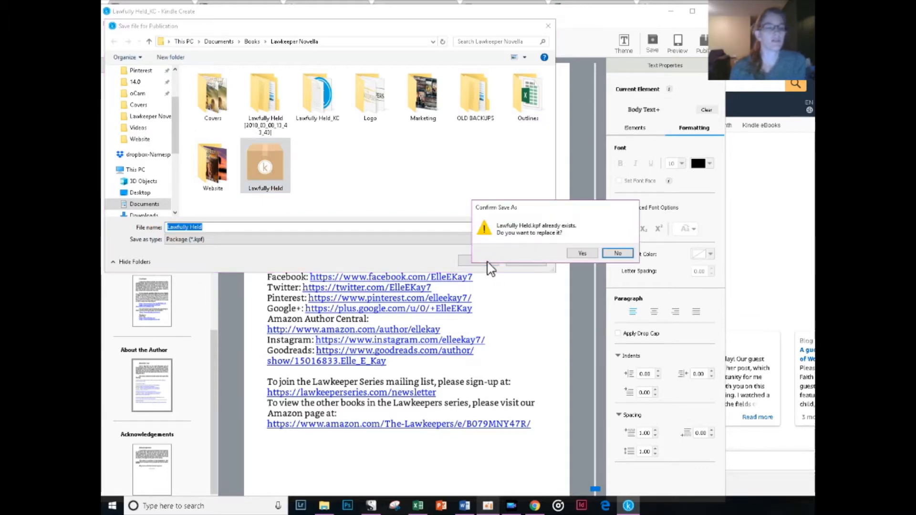
{"action": "left_click", "coordinate": [583, 253]}
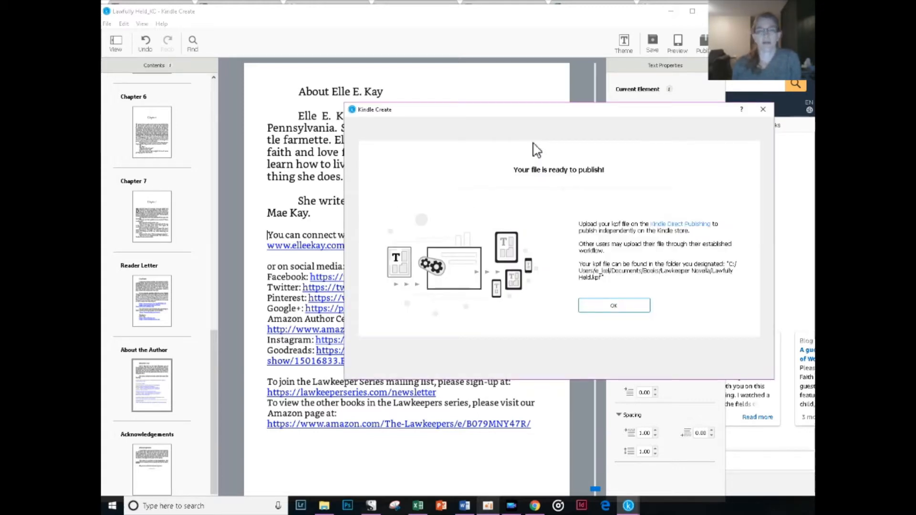
{"action": "left_click", "coordinate": [606, 307]}
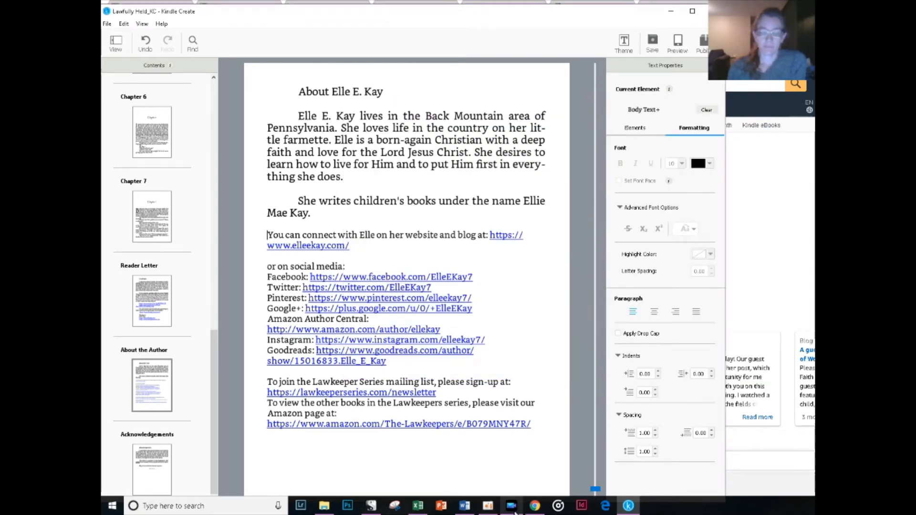
Switch to the Kindle eBook Content page of Lawfully Held on KDP in Chrome and upload Lawfully Held.kpf as the manuscript.
{"action": "left_click", "coordinate": [535, 506]}
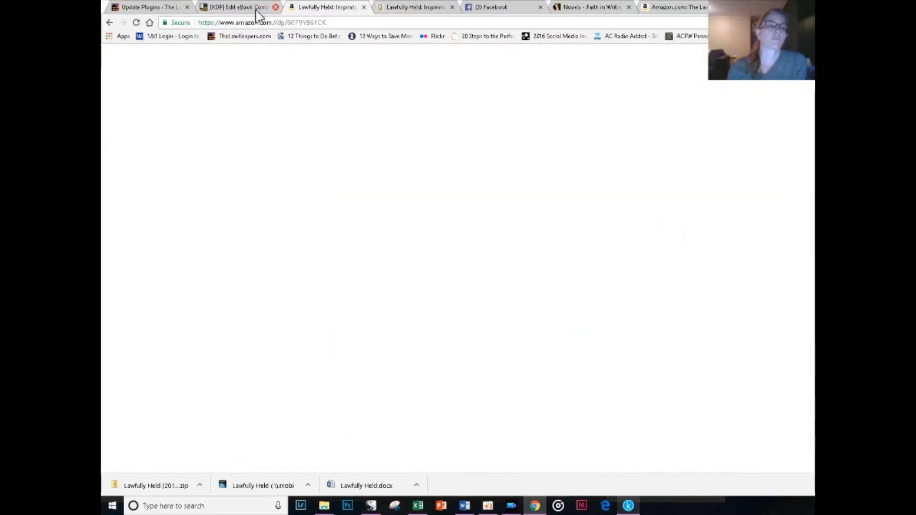
{"action": "scroll", "coordinate": [639, 303], "scroll_direction": "down", "scroll_amount": 5}
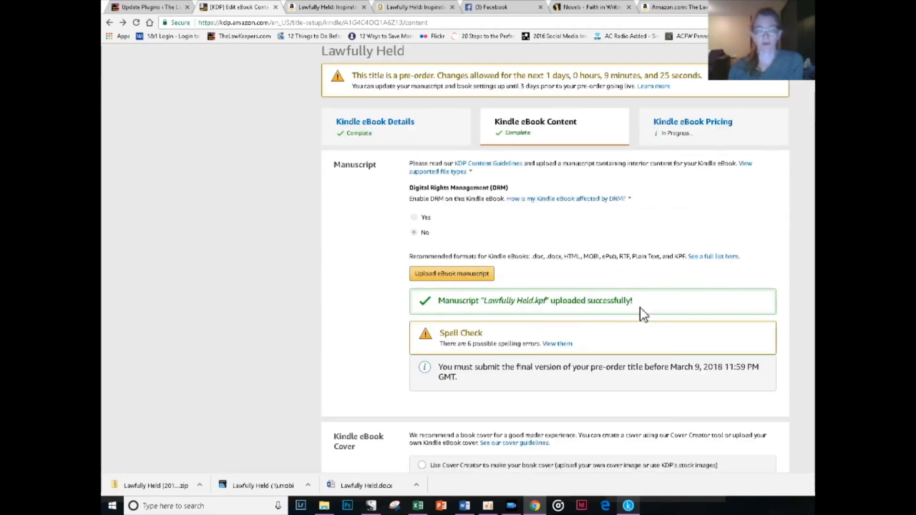
{"action": "scroll", "coordinate": [613, 338], "scroll_direction": "down", "scroll_amount": 1}
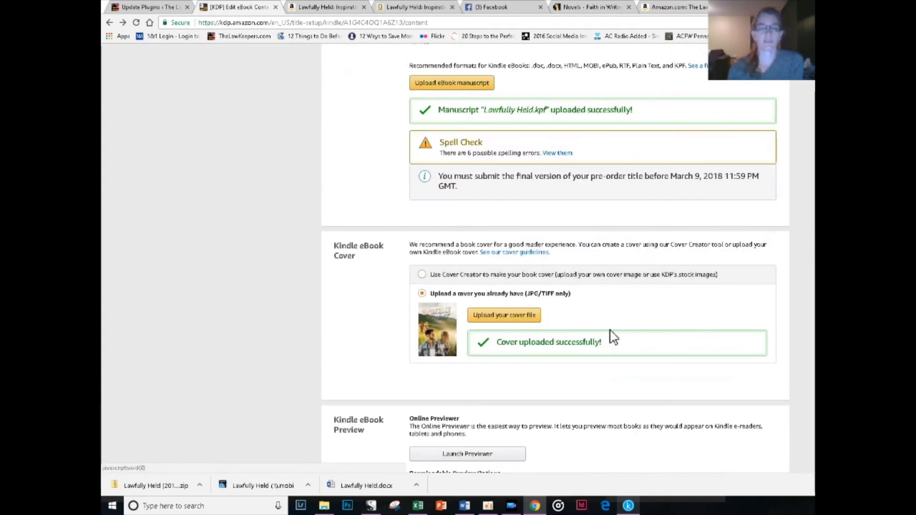
{"action": "scroll", "coordinate": [597, 340], "scroll_direction": "down", "scroll_amount": 6}
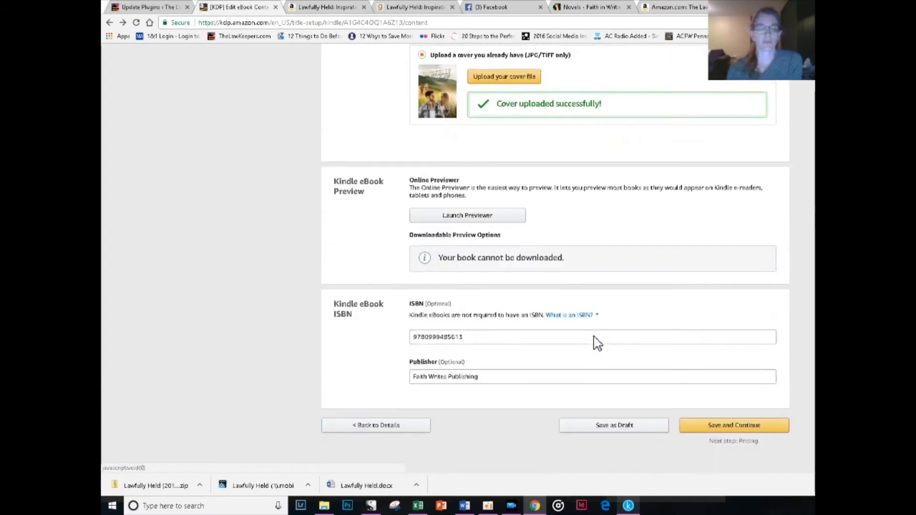
{"action": "scroll", "coordinate": [596, 336], "scroll_direction": "up", "scroll_amount": 9}
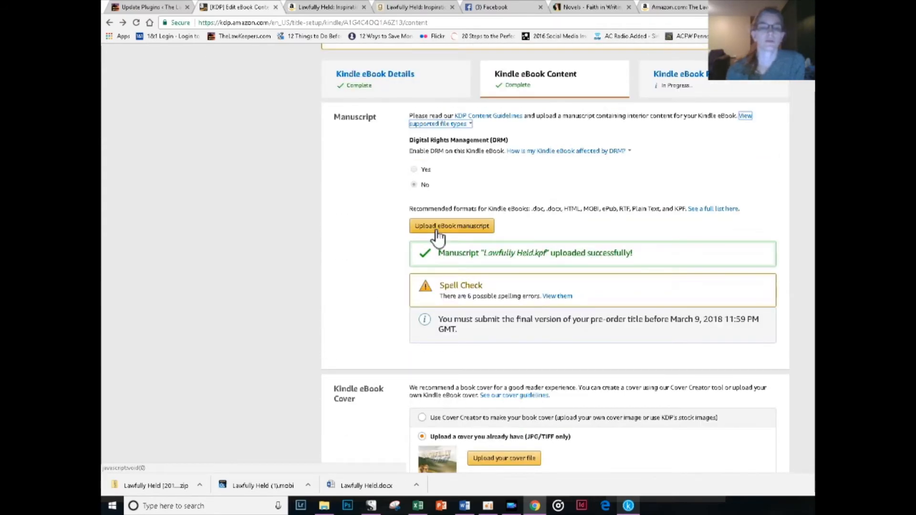
{"action": "left_click", "coordinate": [461, 230]}
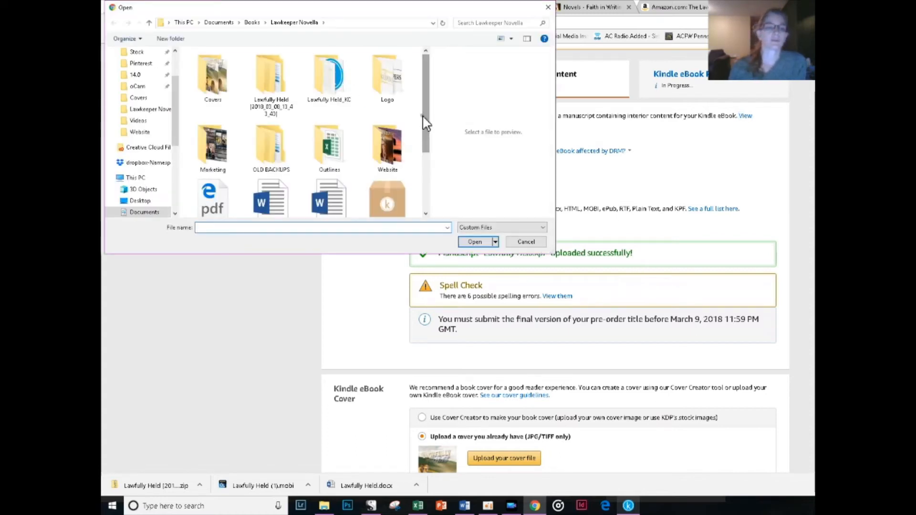
{"action": "left_click_drag", "start_coordinate": [424, 123], "coordinate": [425, 170]}
{"action": "left_click", "coordinate": [394, 122]}
{"action": "left_click", "coordinate": [474, 242]}
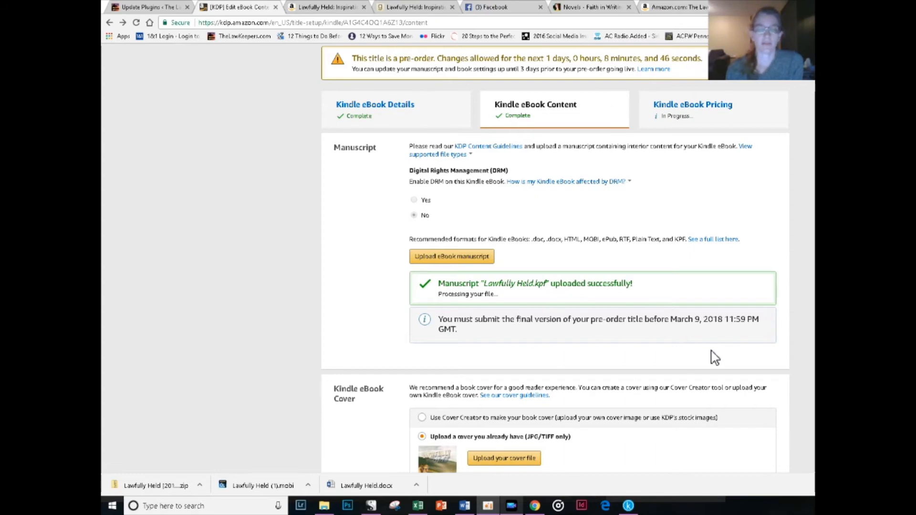
Launch the KDP online previewer for Lawfully Held and close the unneeded Amazon and newsletter browser tabs.
{"action": "scroll", "coordinate": [710, 359], "scroll_direction": "down", "scroll_amount": 5}
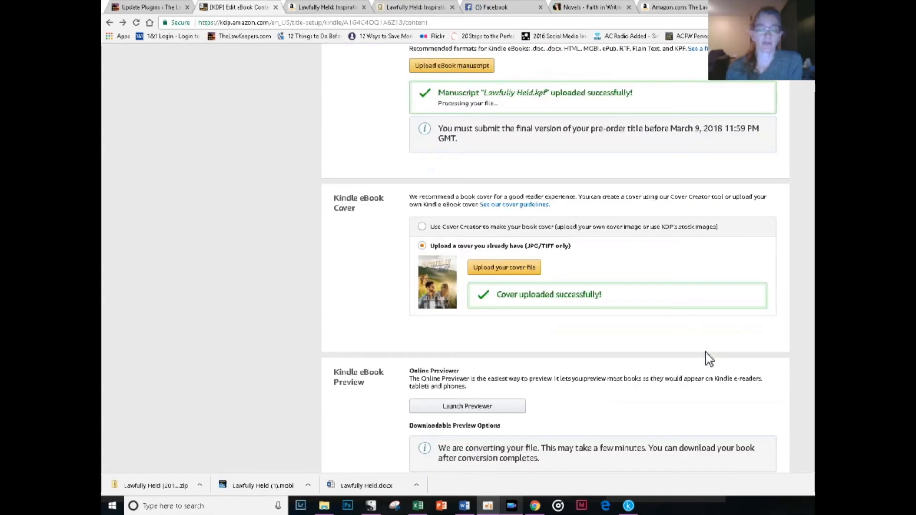
{"action": "left_click", "coordinate": [444, 359]}
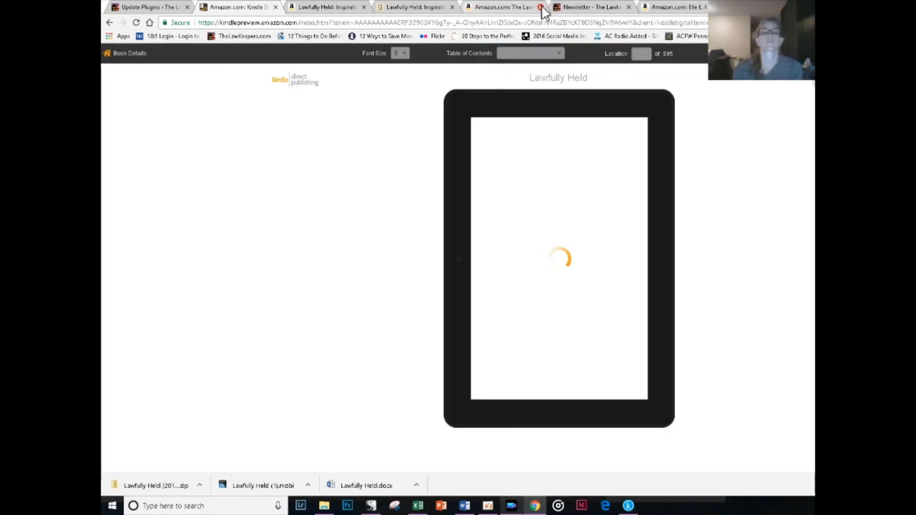
{"action": "left_click", "coordinate": [542, 7]}
{"action": "left_click", "coordinate": [541, 7]}
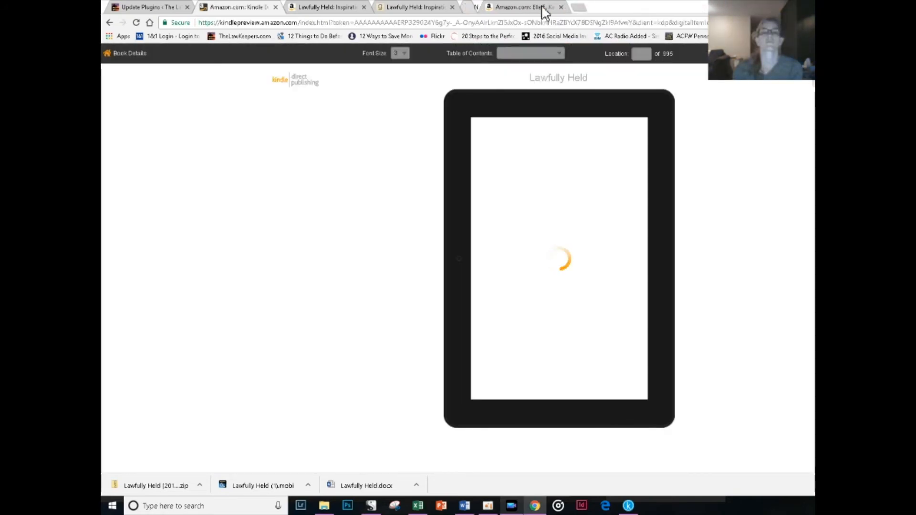
{"action": "left_click", "coordinate": [542, 7]}
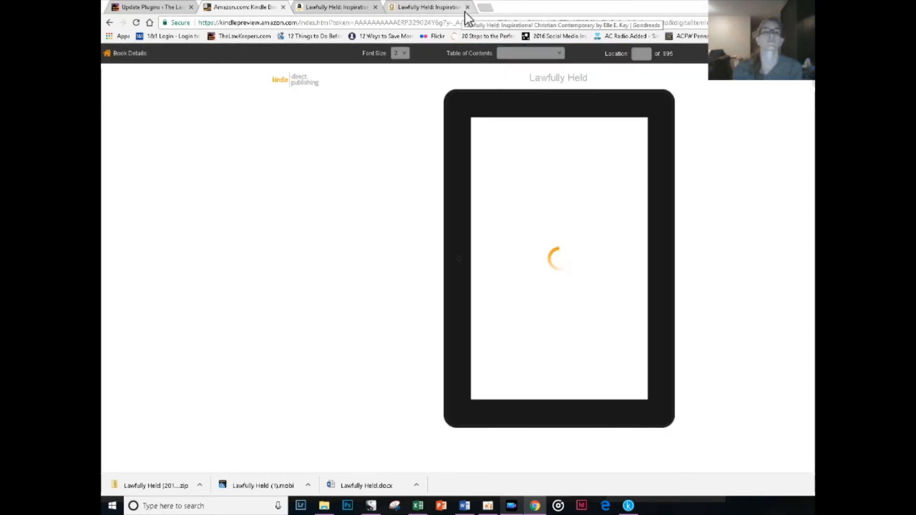
Close the remaining Goodreads and Amazon tabs for Lawfully Held and page from the cover through the front matter in the previewer.
{"action": "left_click", "coordinate": [451, 7]}
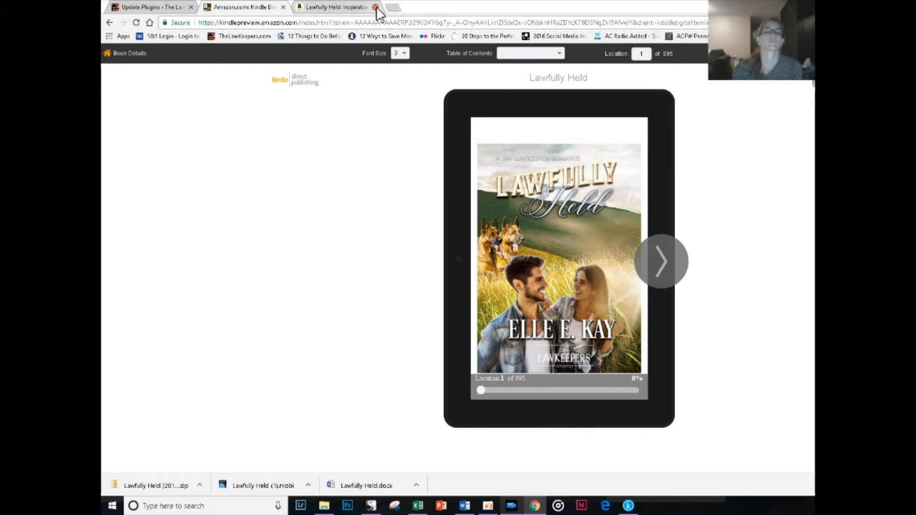
{"action": "left_click", "coordinate": [376, 7]}
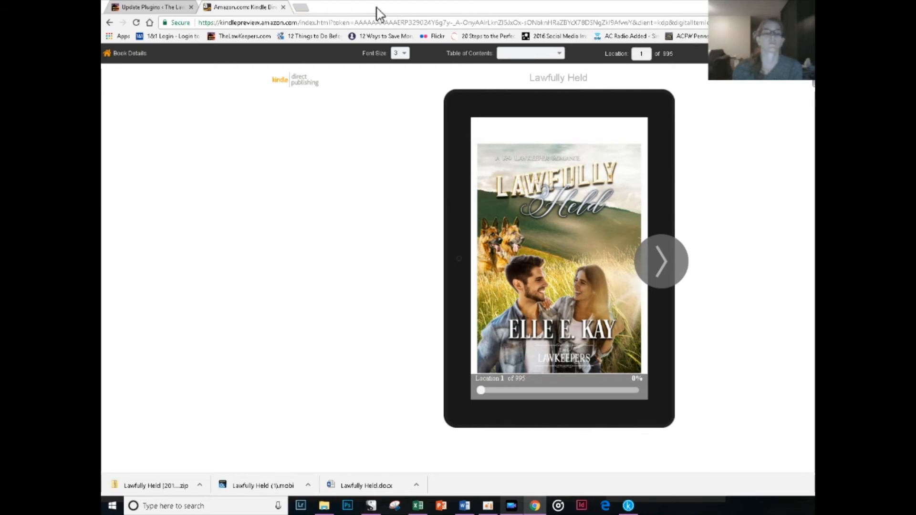
{"action": "left_click", "coordinate": [659, 271]}
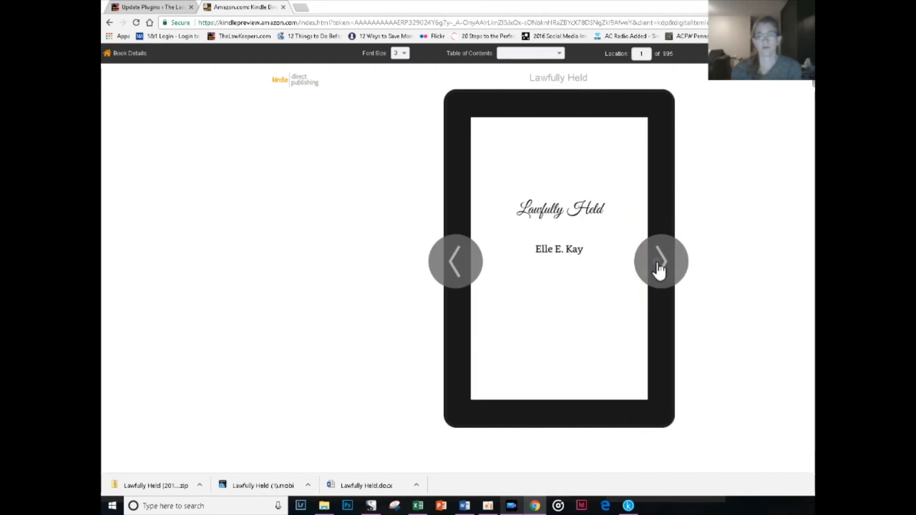
{"action": "left_click", "coordinate": [659, 271]}
{"action": "left_click", "coordinate": [659, 271]}
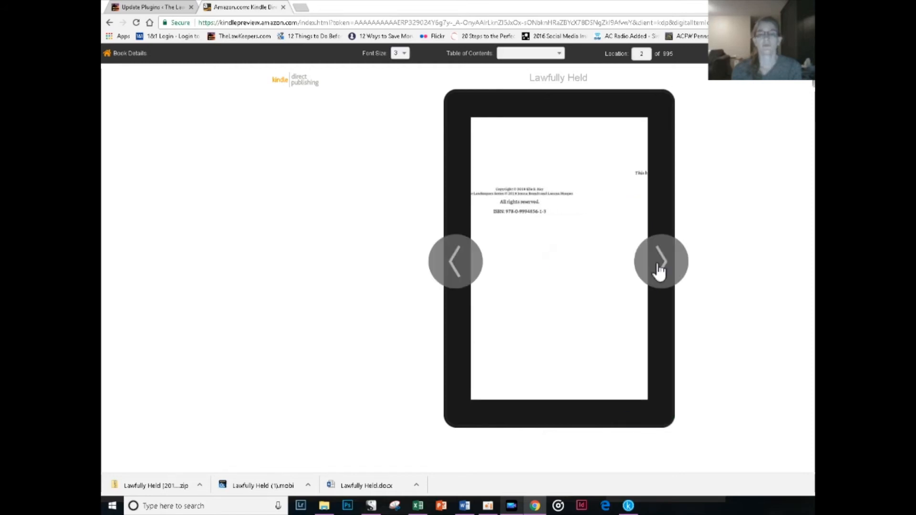
{"action": "left_click", "coordinate": [660, 271]}
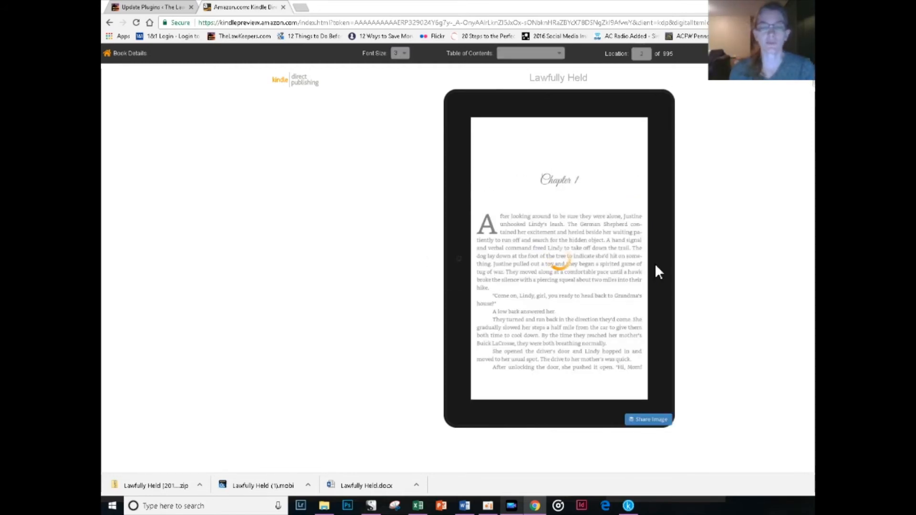
Page through Chapter 1 in the previewer to examine the body text, paragraph formatting and scene-break ornaments.
{"action": "left_click", "coordinate": [655, 274]}
{"action": "left_click", "coordinate": [655, 274]}
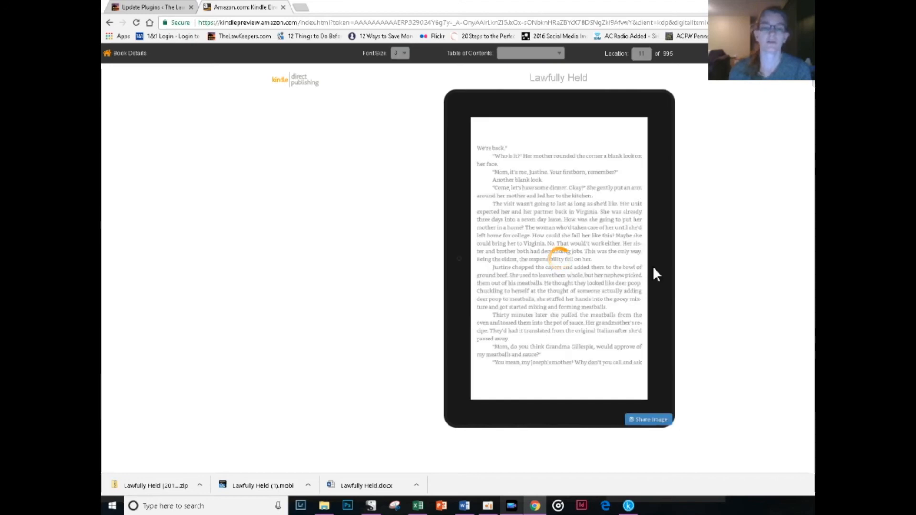
{"action": "left_click", "coordinate": [653, 270]}
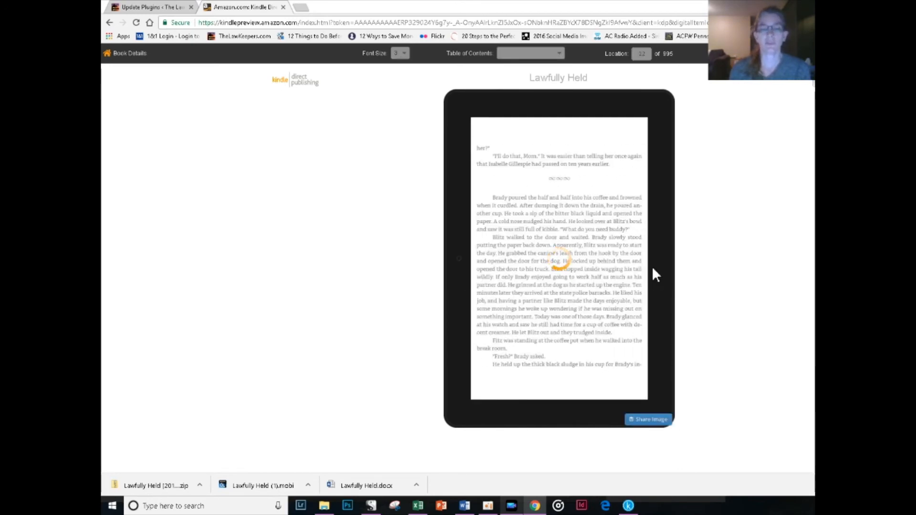
{"action": "left_click", "coordinate": [653, 270]}
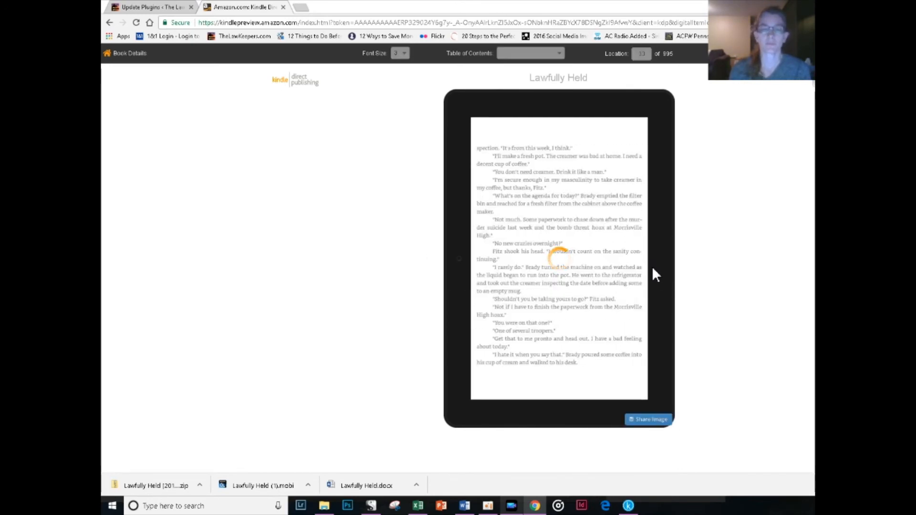
{"action": "left_click", "coordinate": [653, 276]}
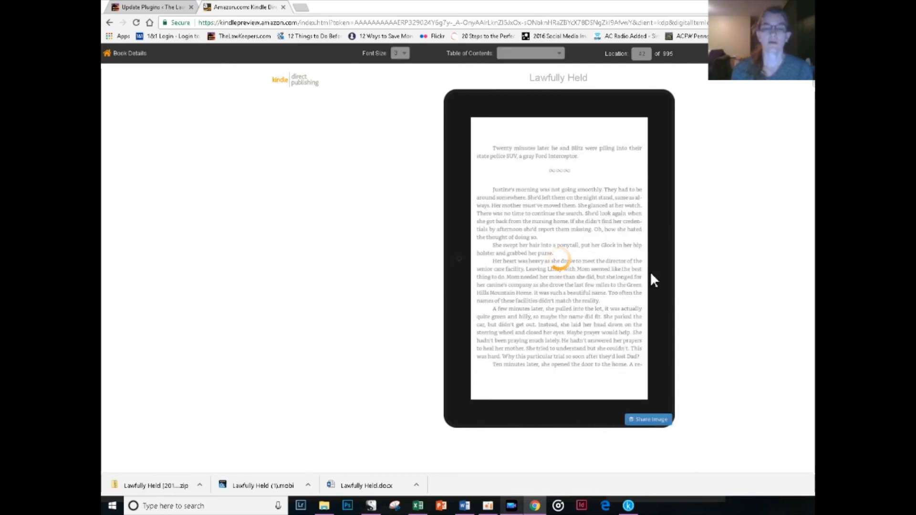
{"action": "left_click", "coordinate": [652, 275]}
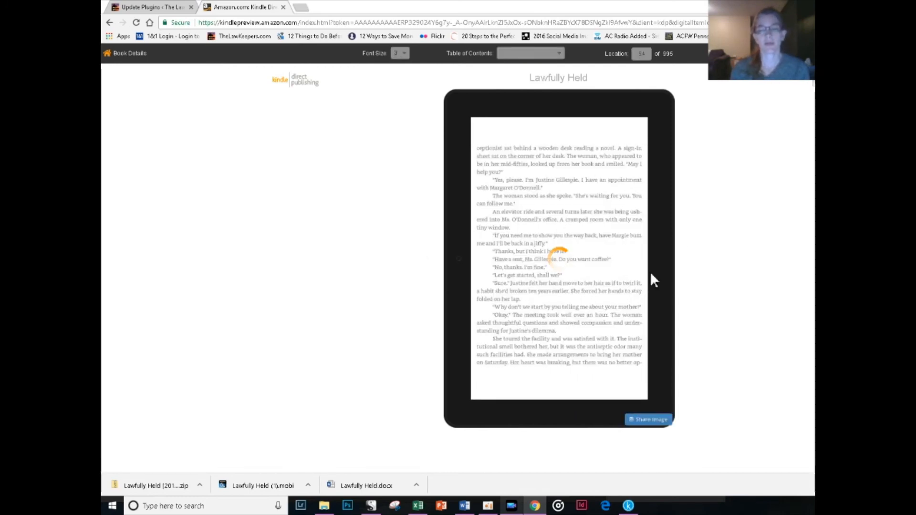
{"action": "left_click", "coordinate": [651, 276]}
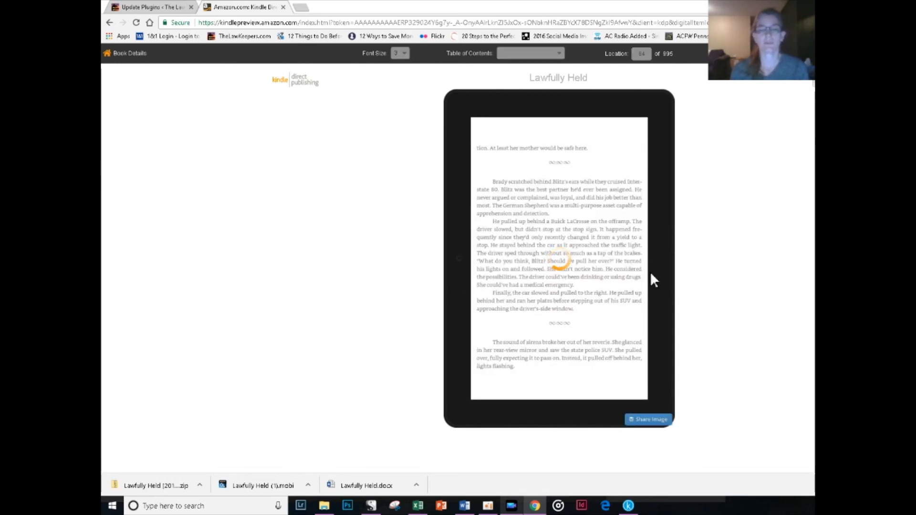
Use the NCX View of the table of contents to jump to the Reader Letter and About the Author sections.
{"action": "left_click", "coordinate": [530, 53]}
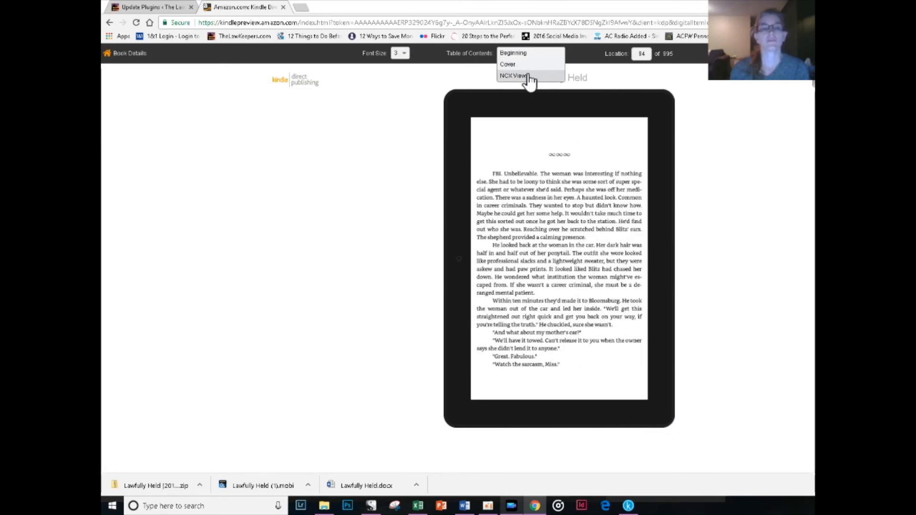
{"action": "left_click", "coordinate": [530, 76]}
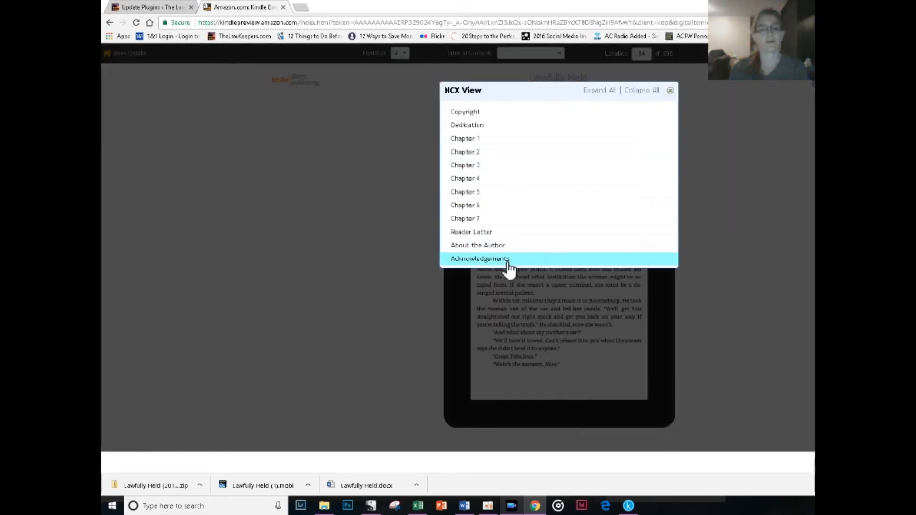
{"action": "left_click", "coordinate": [515, 234]}
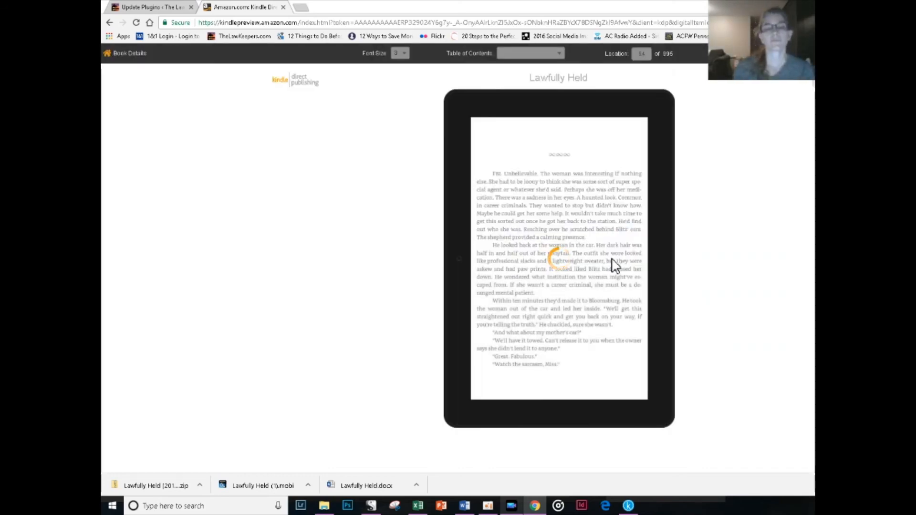
{"action": "left_click", "coordinate": [561, 56]}
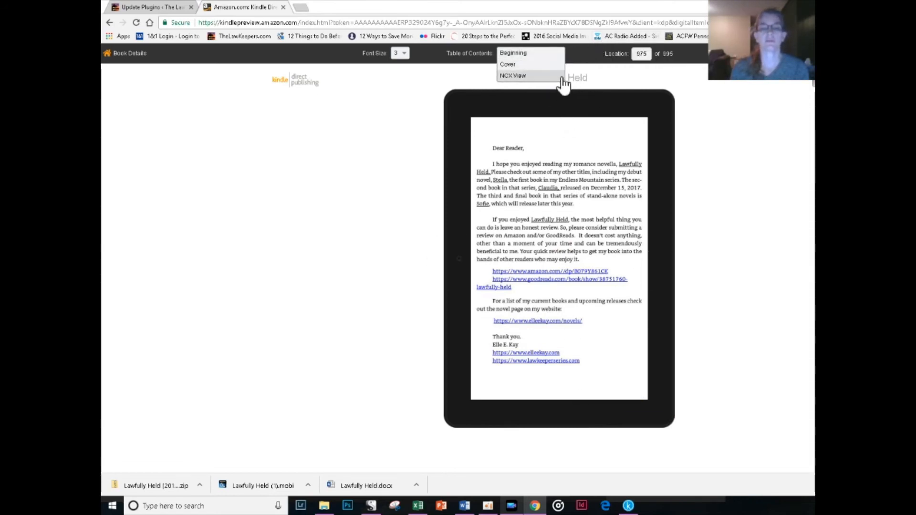
{"action": "left_click", "coordinate": [530, 76]}
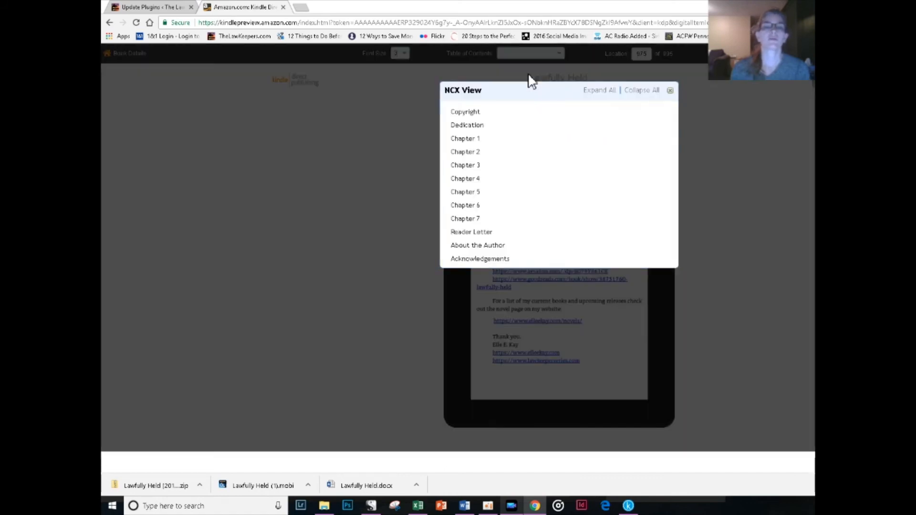
{"action": "left_click", "coordinate": [499, 246]}
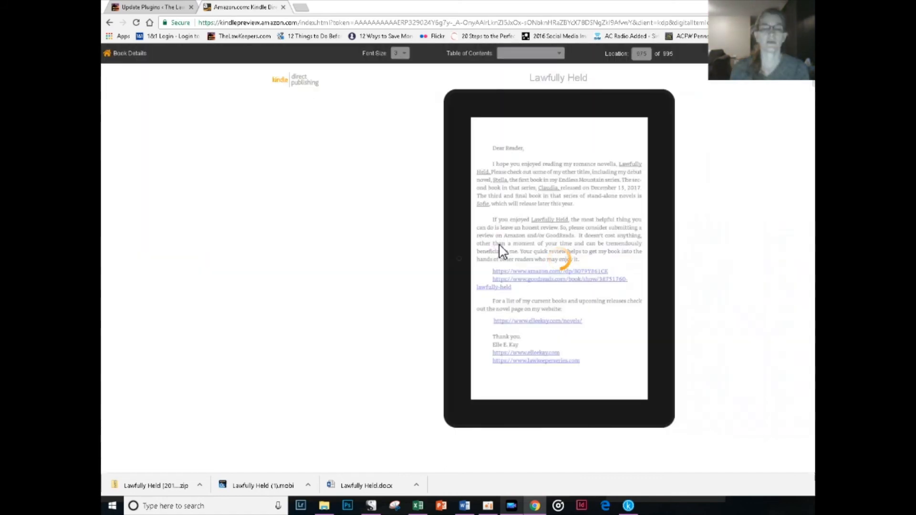